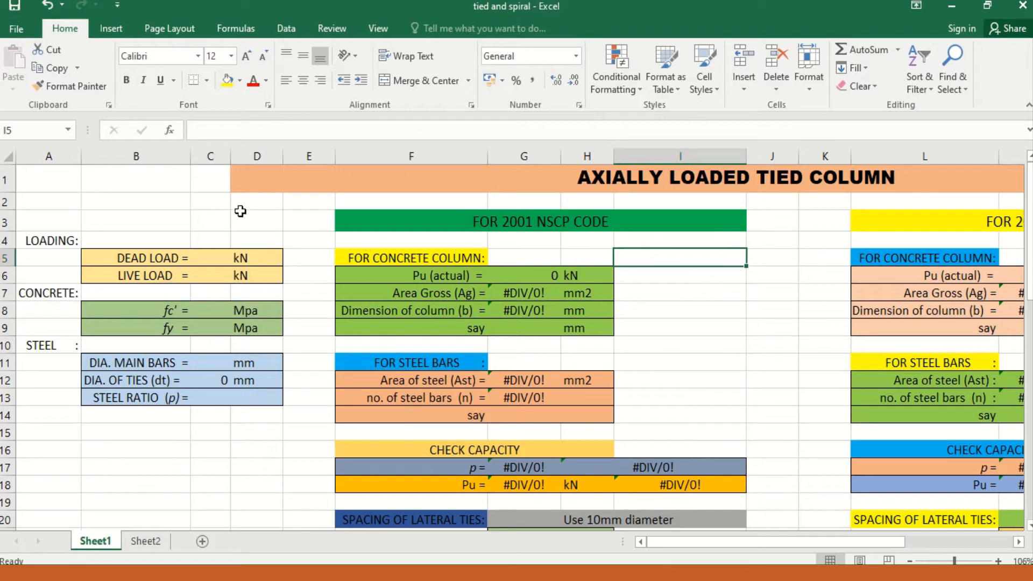
Step: Examine the loading, concrete and steel input cells of the axially loaded tied column sheet
left_click(225, 215)
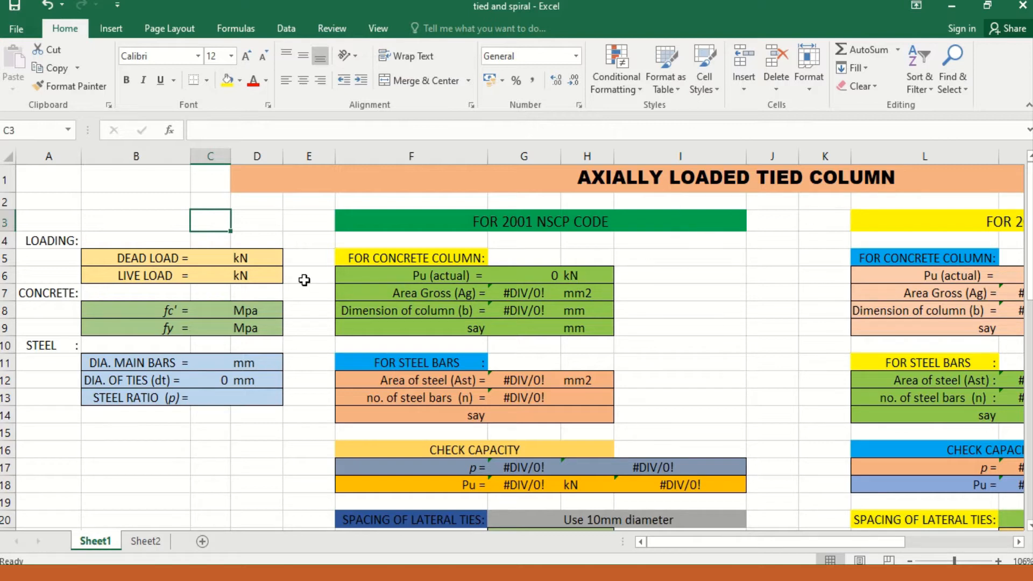
left_click(197, 261)
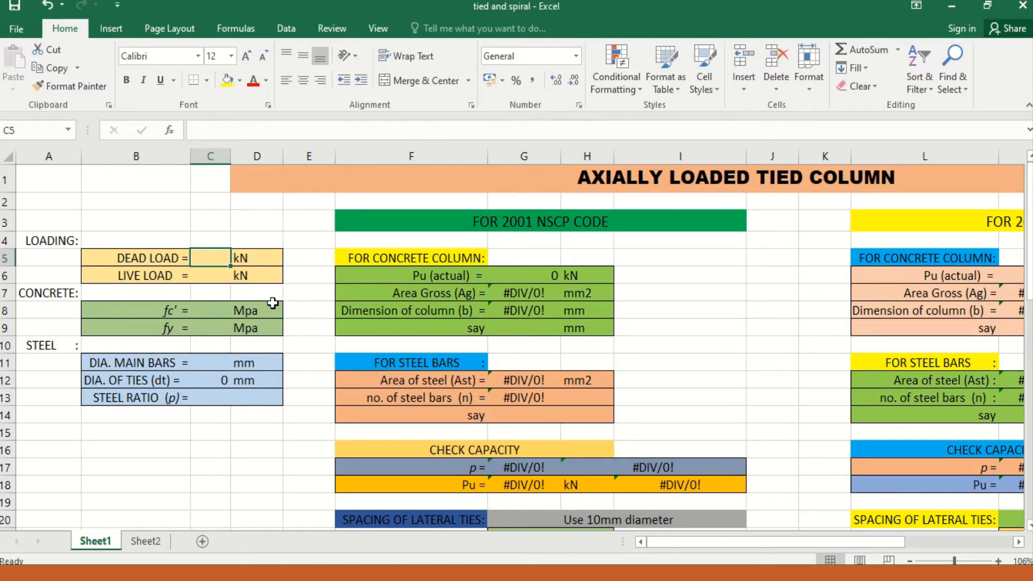
key("Down")
key("Down")
key("Down")
key("Down")
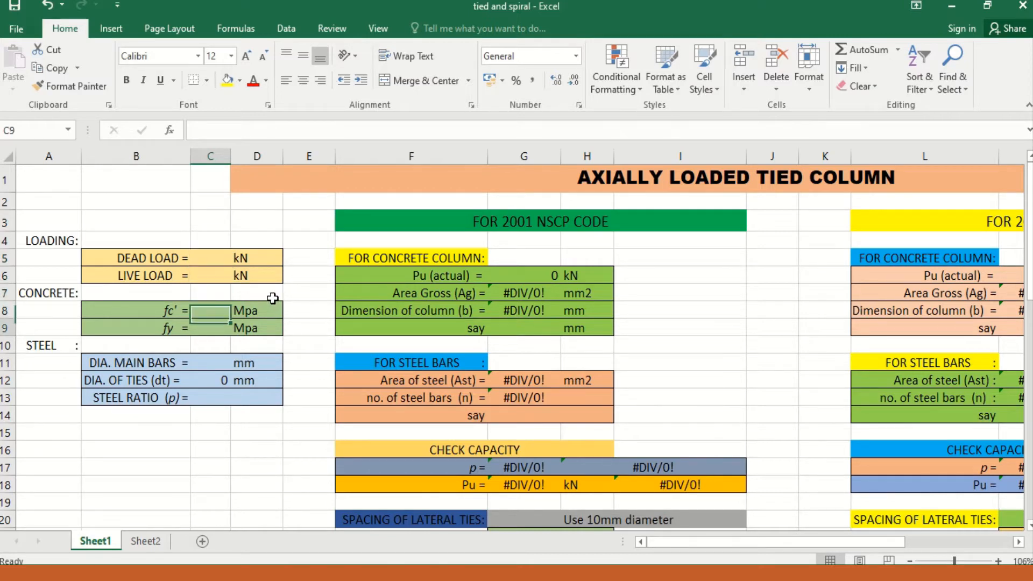
key("Down")
key("Down")
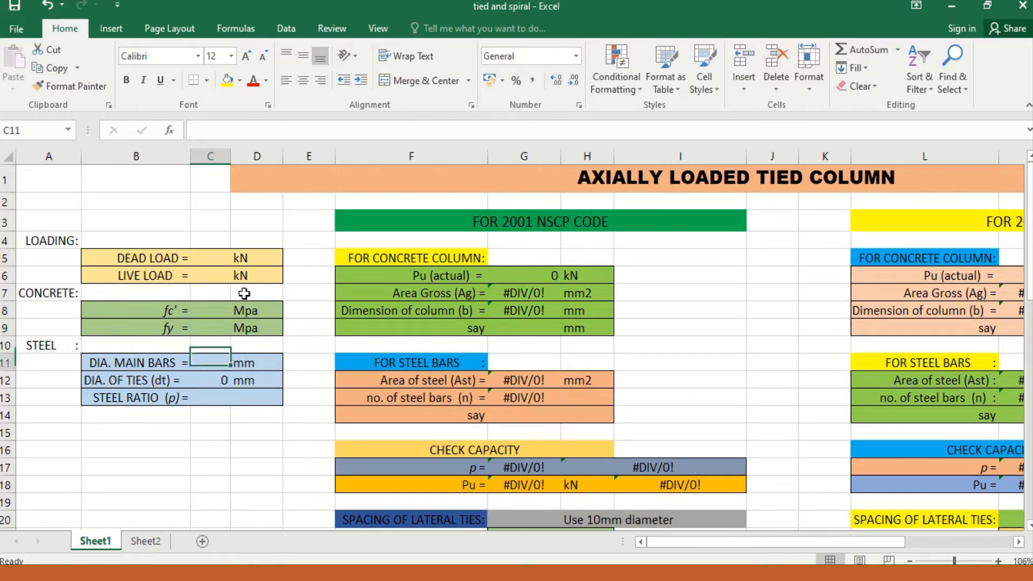
key("Down")
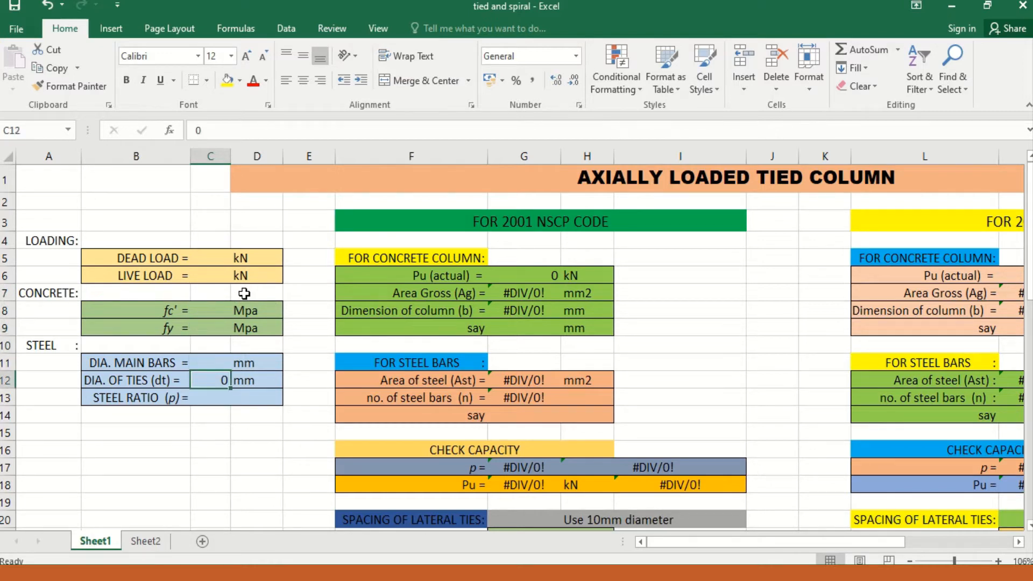
key("Up")
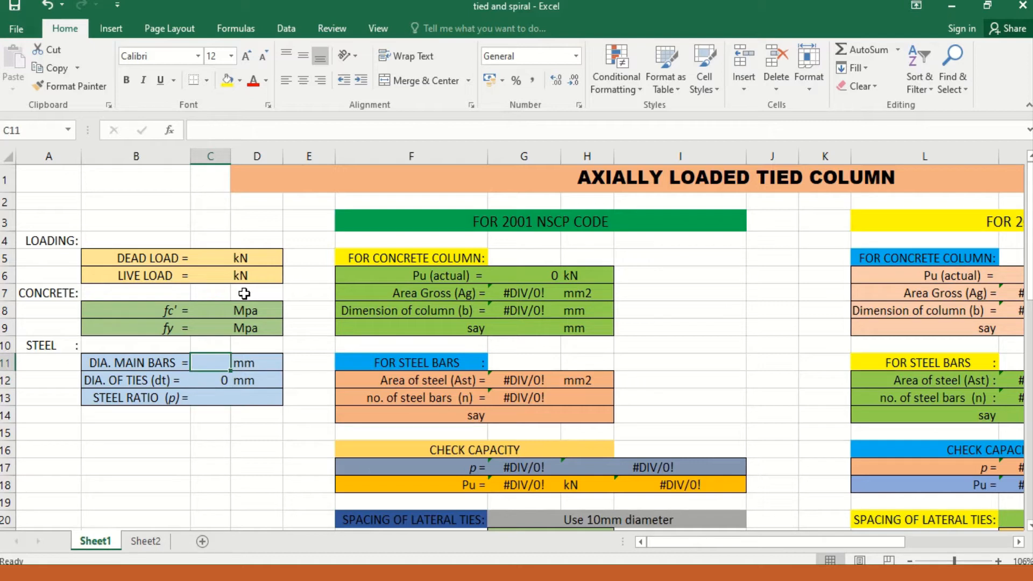
key("Down")
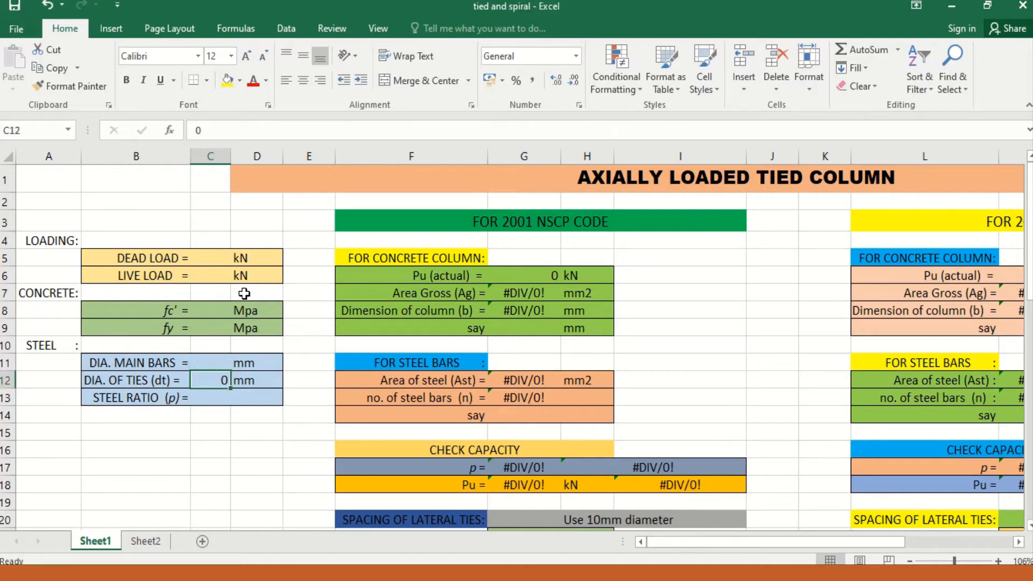
key("Up")
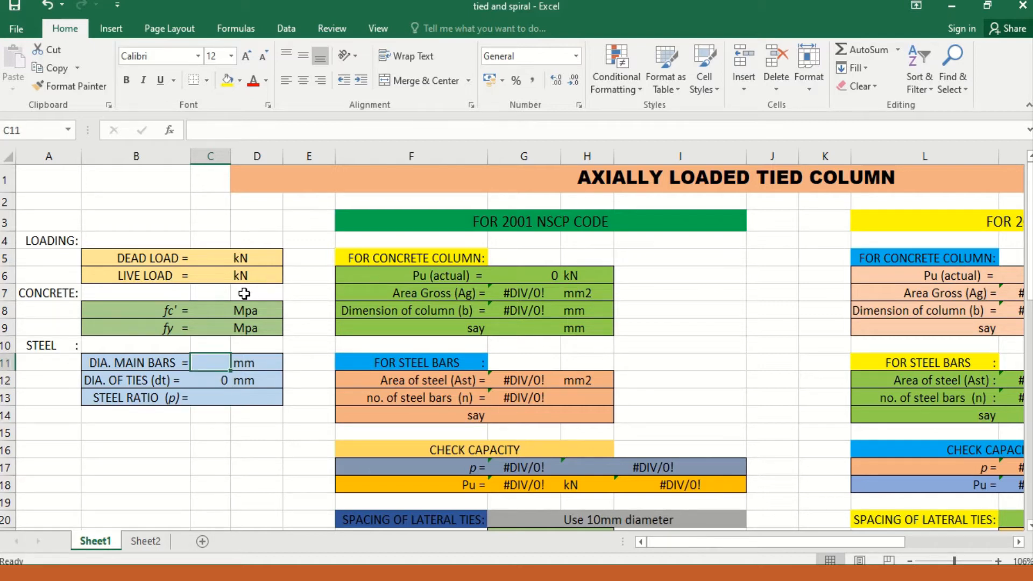
key("Down")
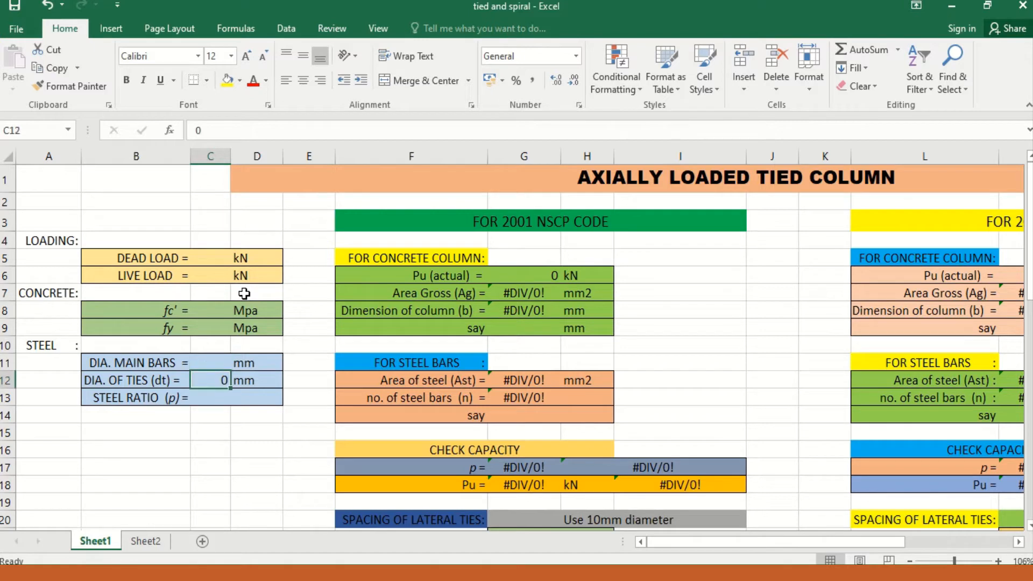
key("Down")
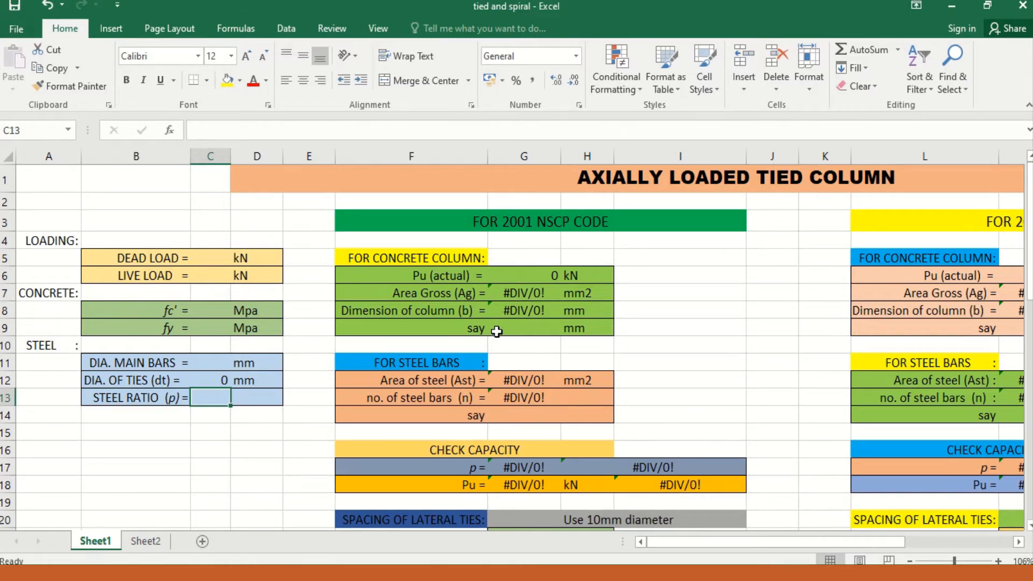
Step: Review the 2001 NSCP sections for concrete column, steel bars, capacity check, lateral tie spacing and final design summary
scroll(533, 331, "down", 1)
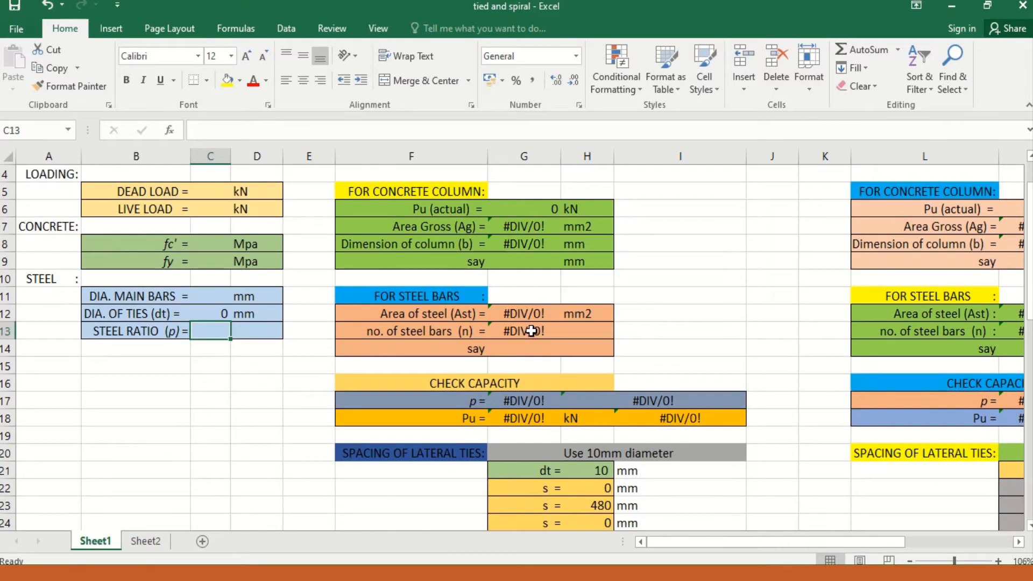
scroll(532, 331, "up", 1)
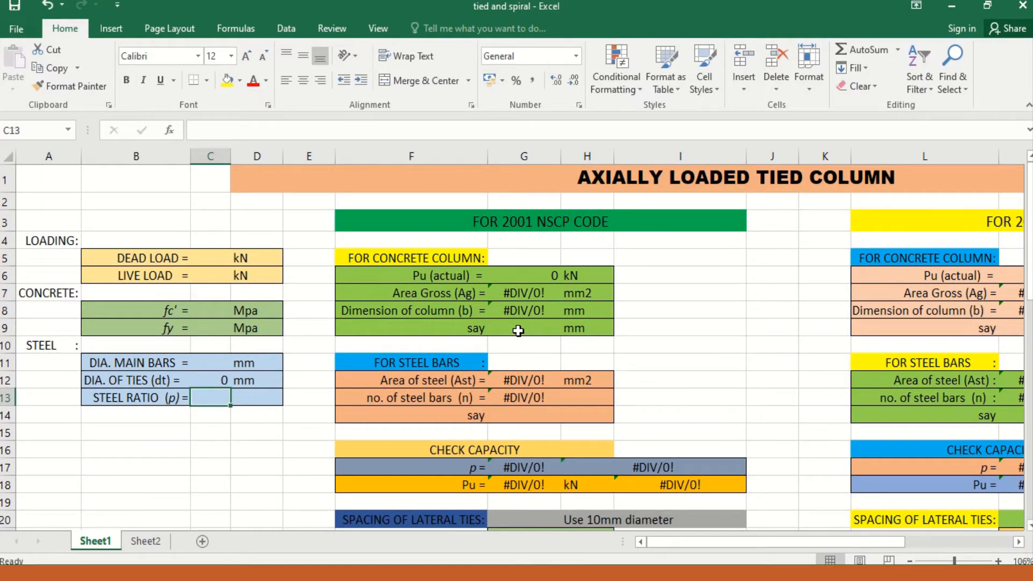
scroll(518, 331, "down", 1)
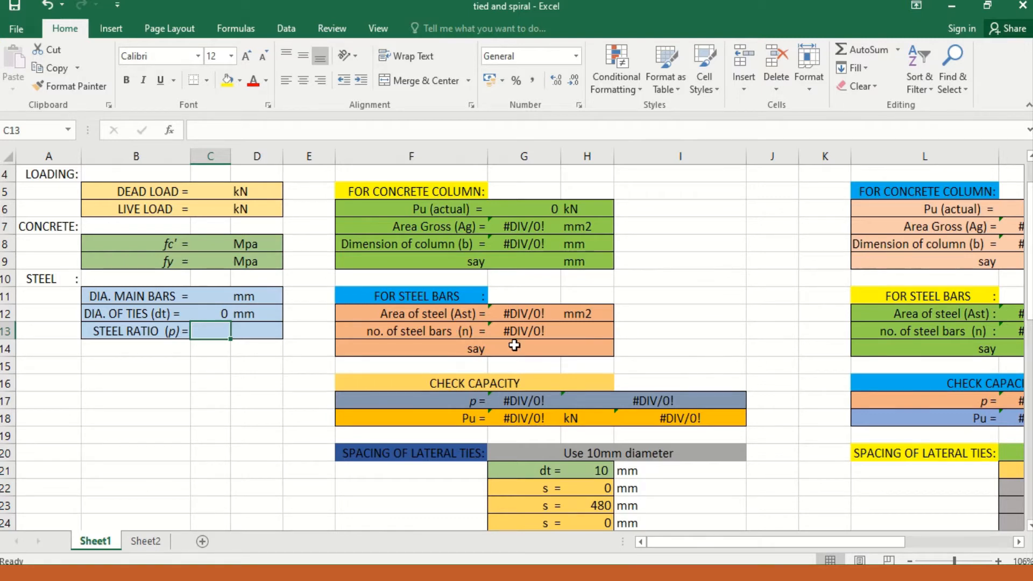
scroll(549, 346, "down", 1)
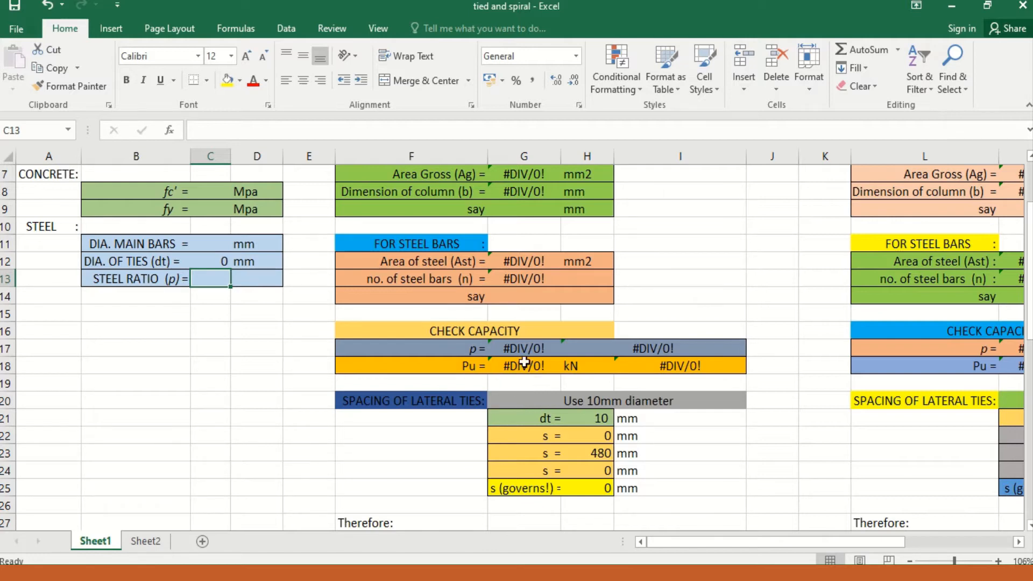
scroll(556, 392, "up", 1)
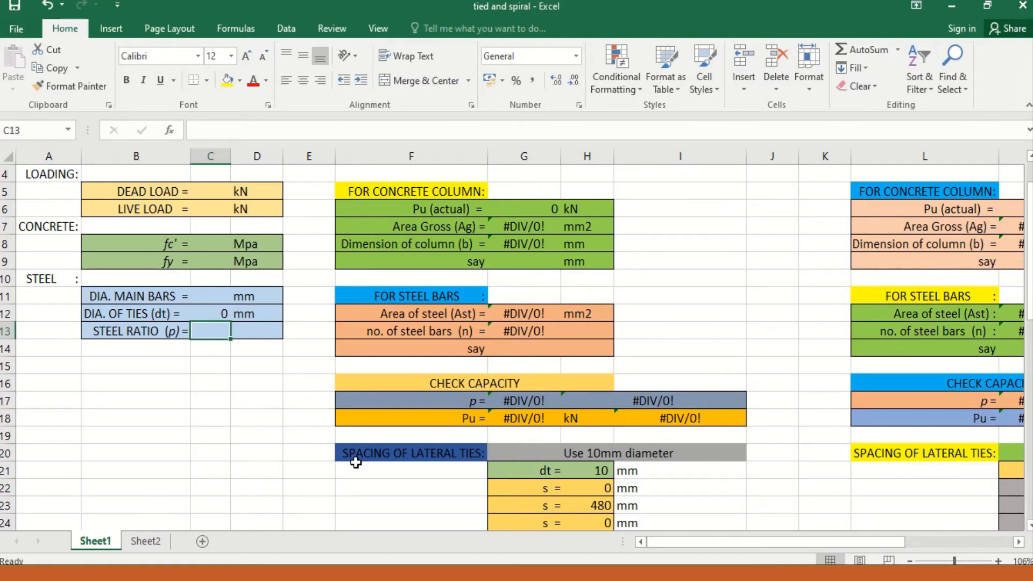
scroll(627, 457, "down", 1)
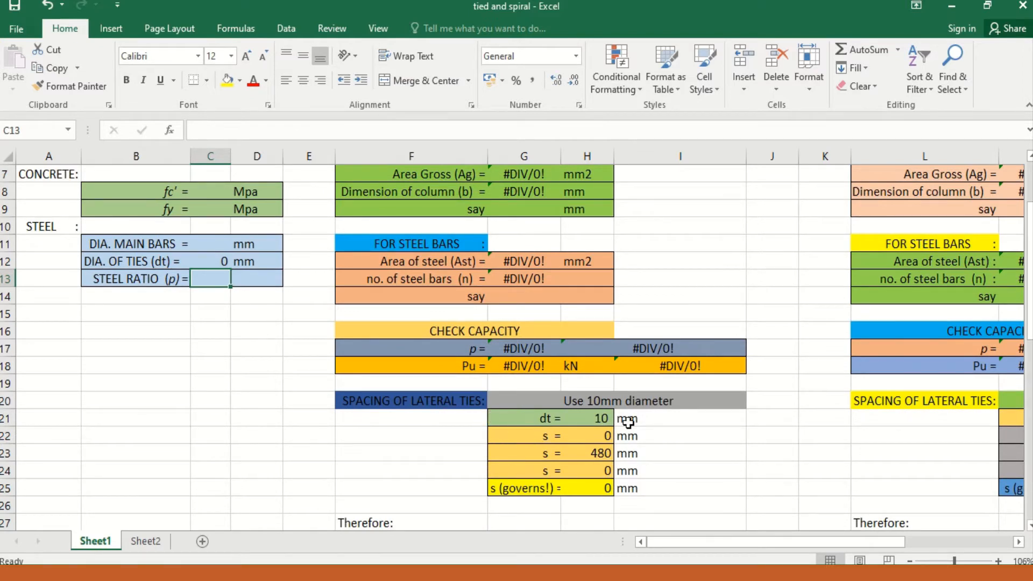
scroll(708, 437, "down", 1)
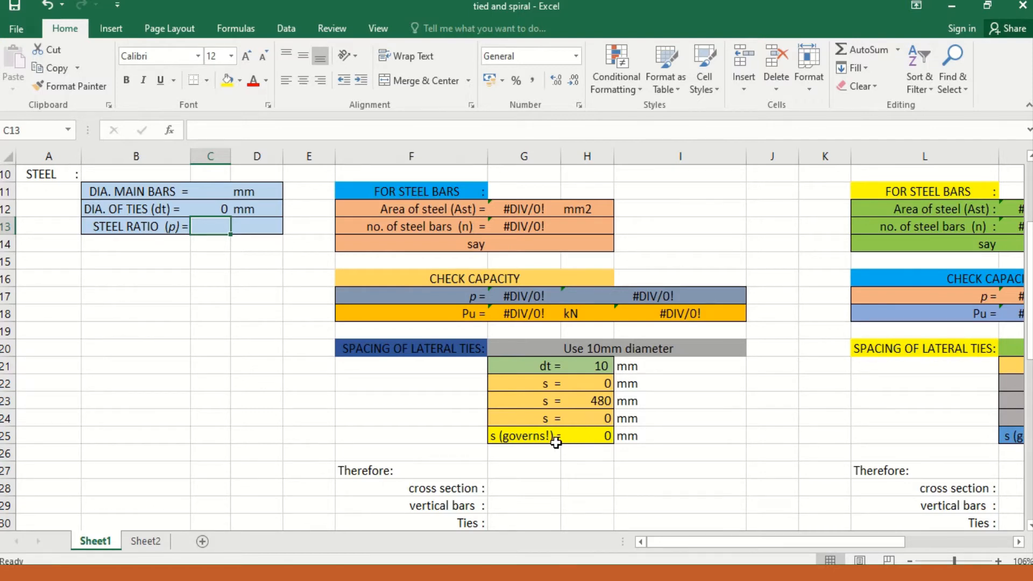
scroll(556, 442, "up", 2)
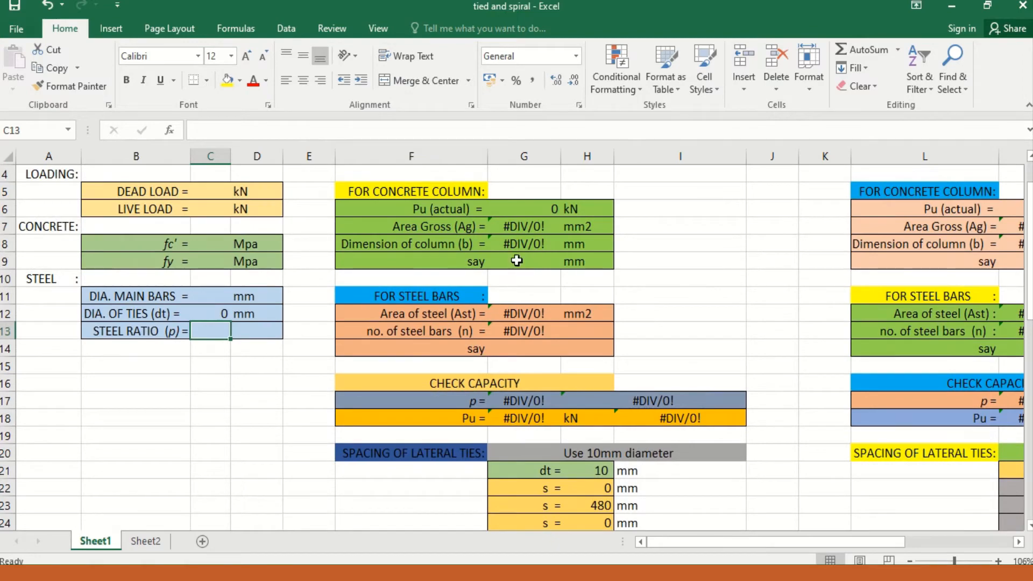
scroll(525, 290, "down", 2)
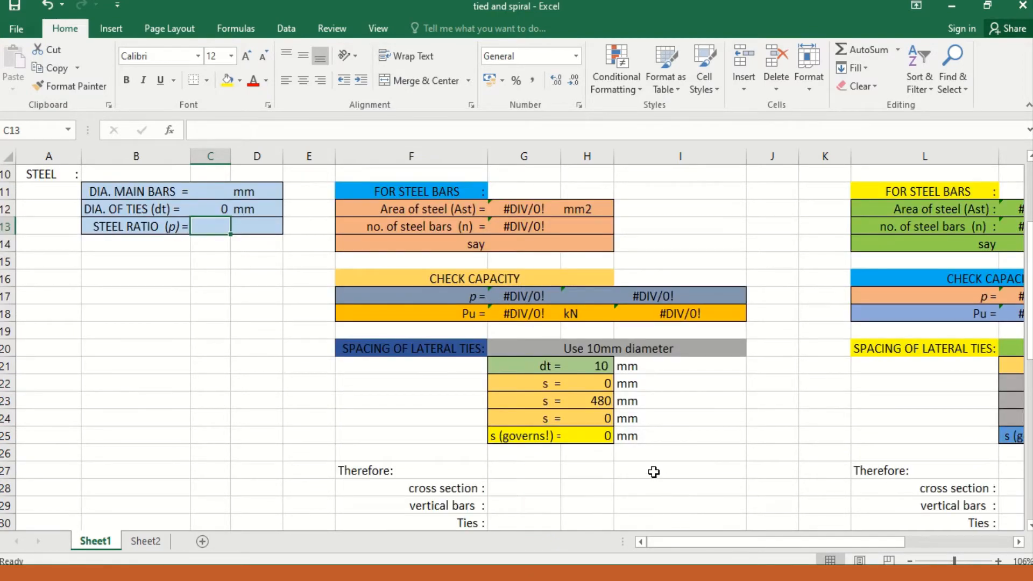
scroll(653, 472, "up", 3)
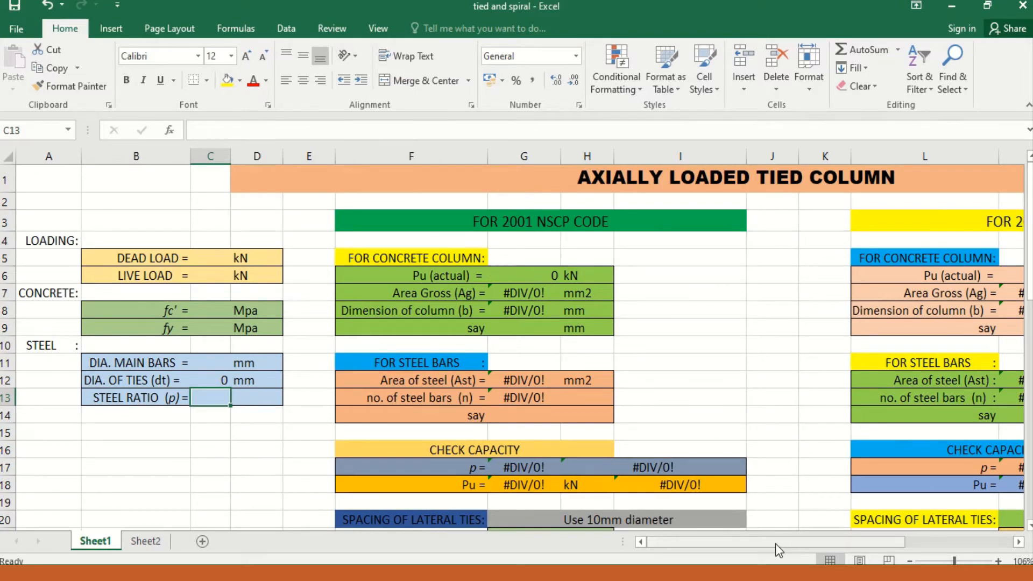
left_click_drag(776, 543, 720, 548)
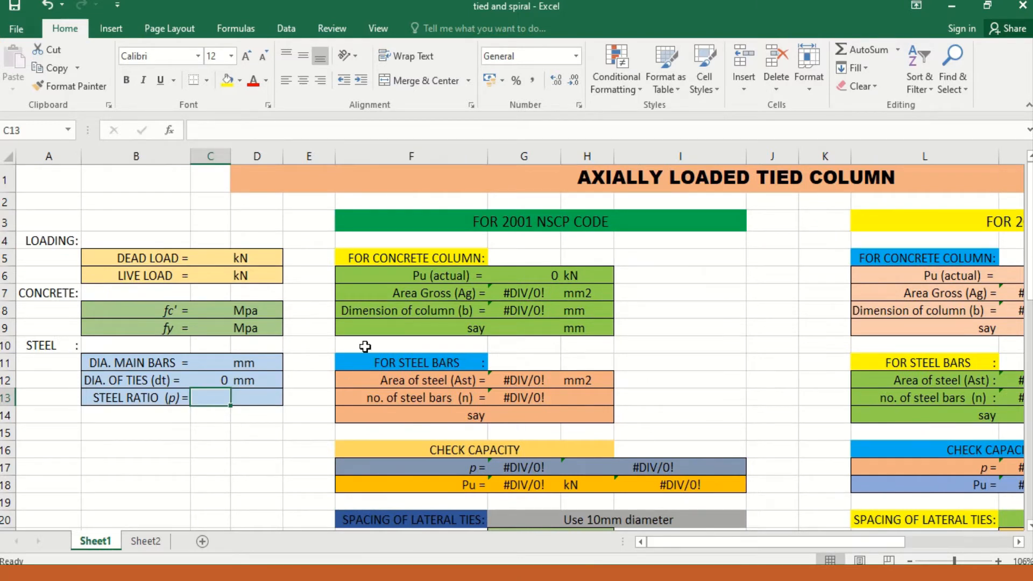
scroll(365, 347, "down", 1)
scroll(365, 347, "up", 1)
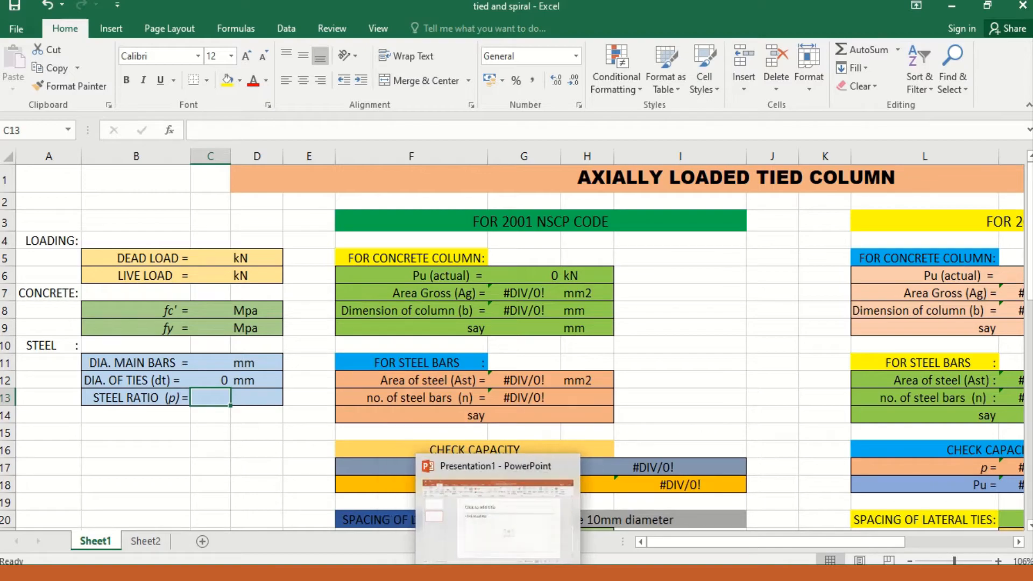
Step: Read the given data of Problem 5.2 in the reinforced concrete design PDF in Edge, and return to the Excel workbook
left_click(473, 517)
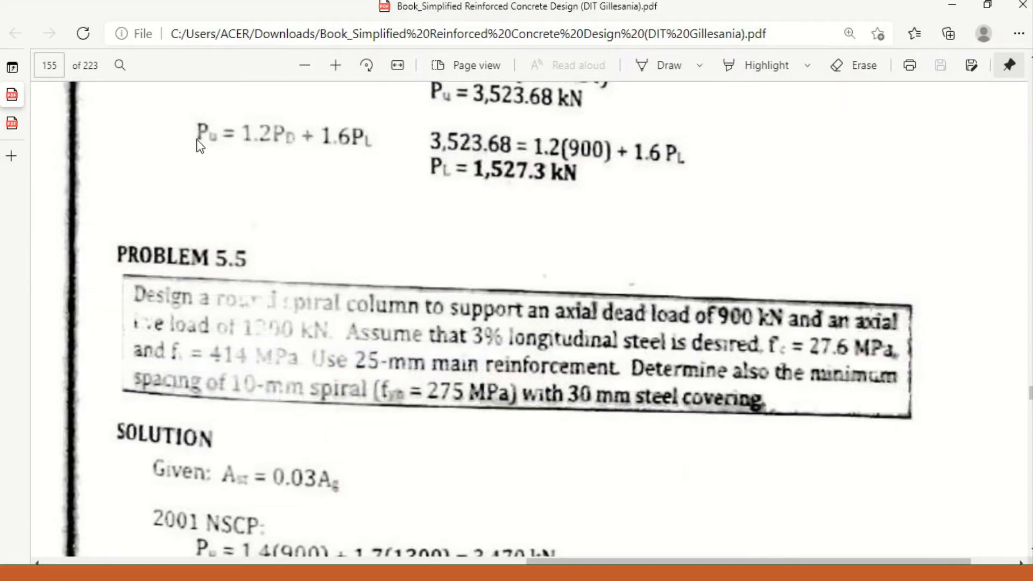
left_click(12, 125)
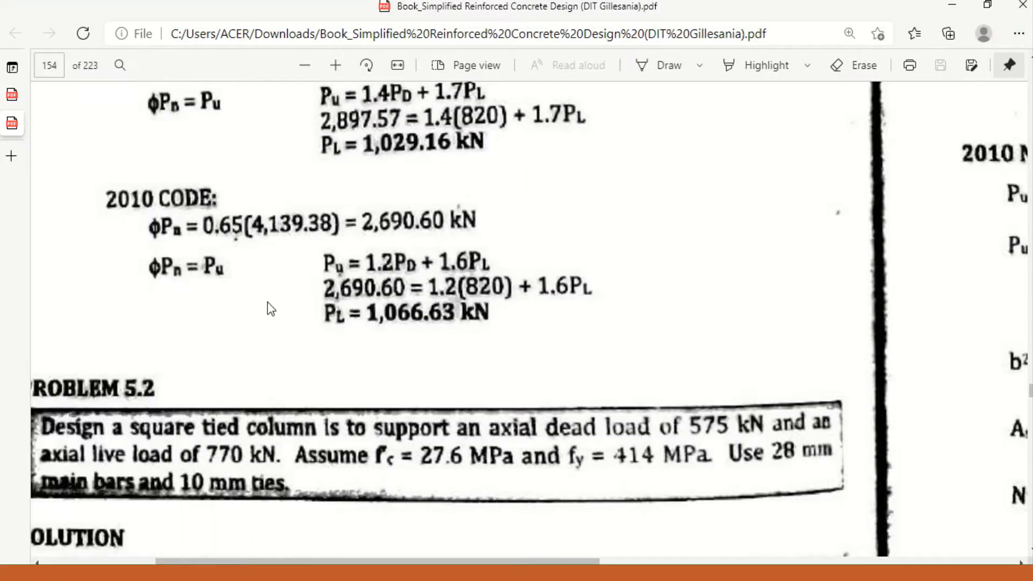
scroll(96, 409, "down", 1)
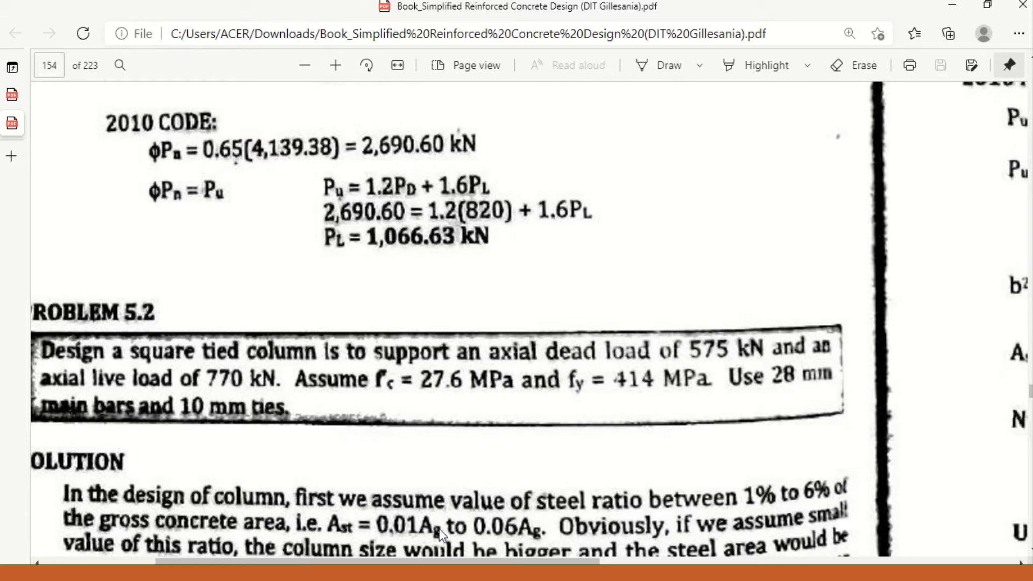
mouse_move(466, 573)
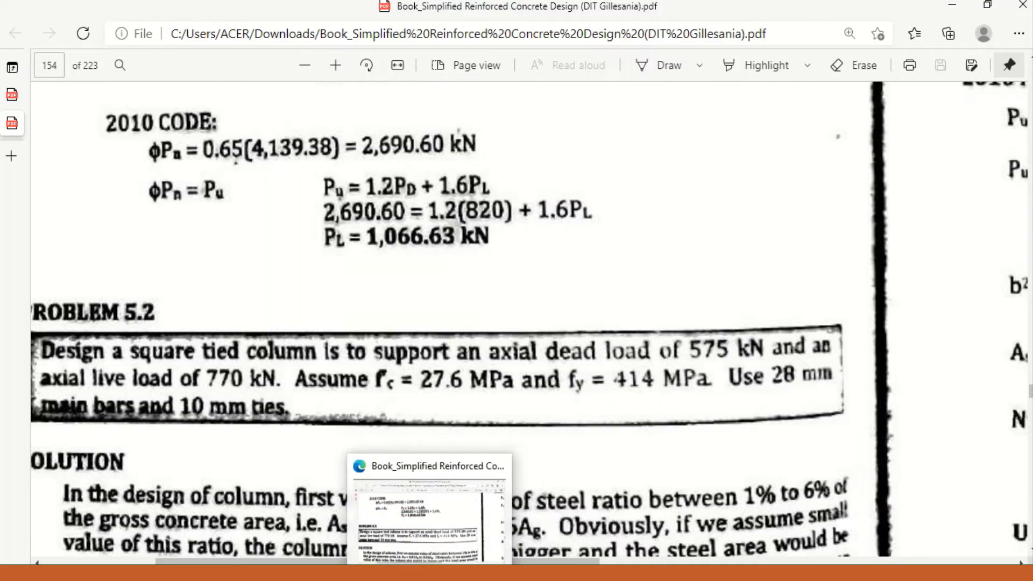
mouse_move(504, 573)
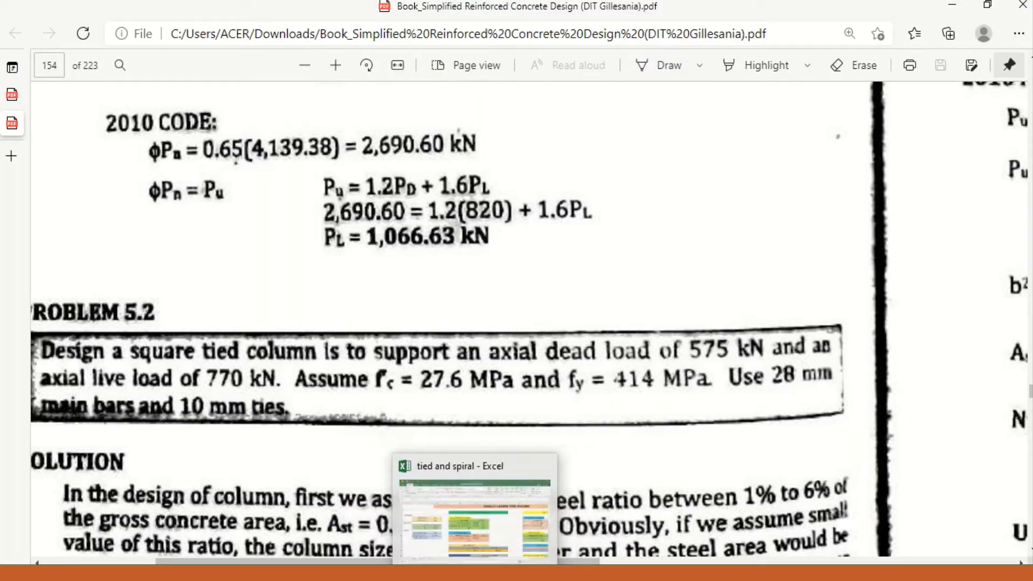
left_click(466, 572)
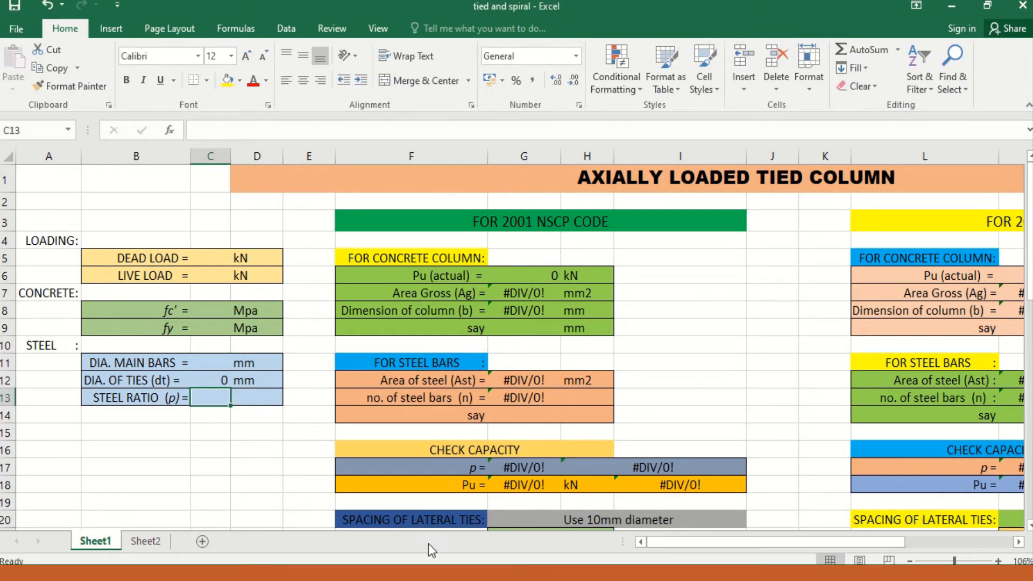
left_click(486, 573)
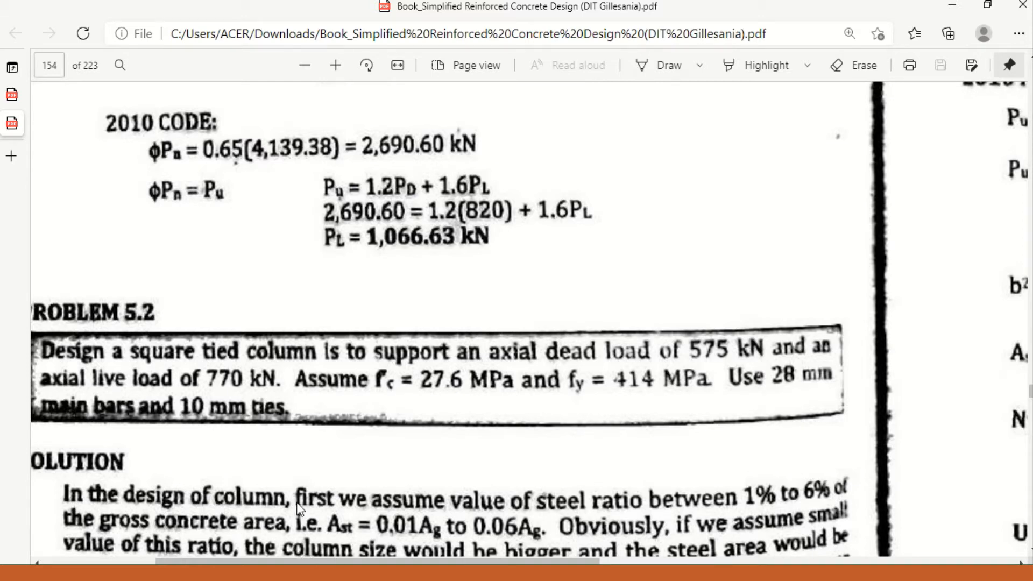
key("alt+Tab")
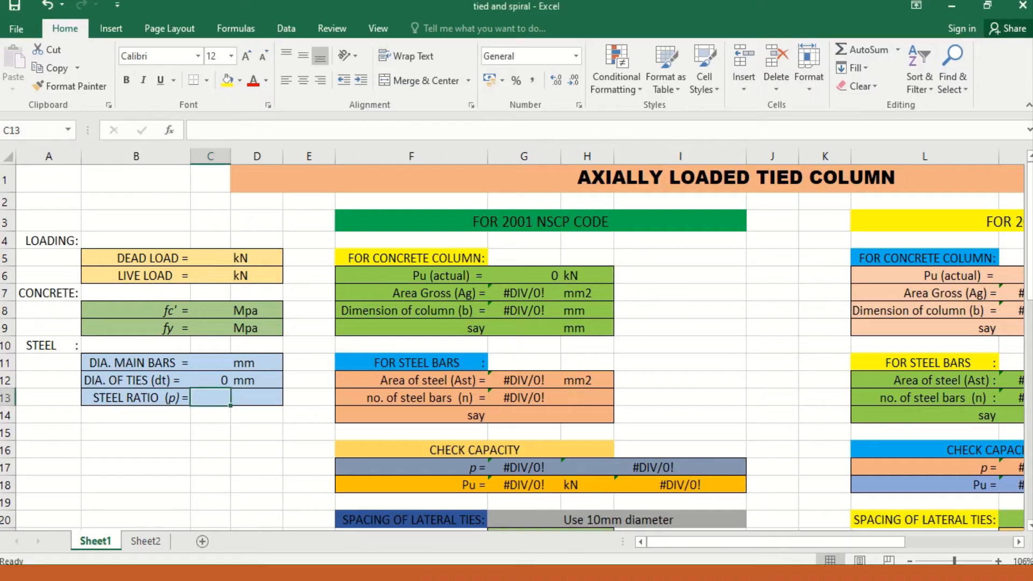
key("alt+Tab")
key("alt+Tab")
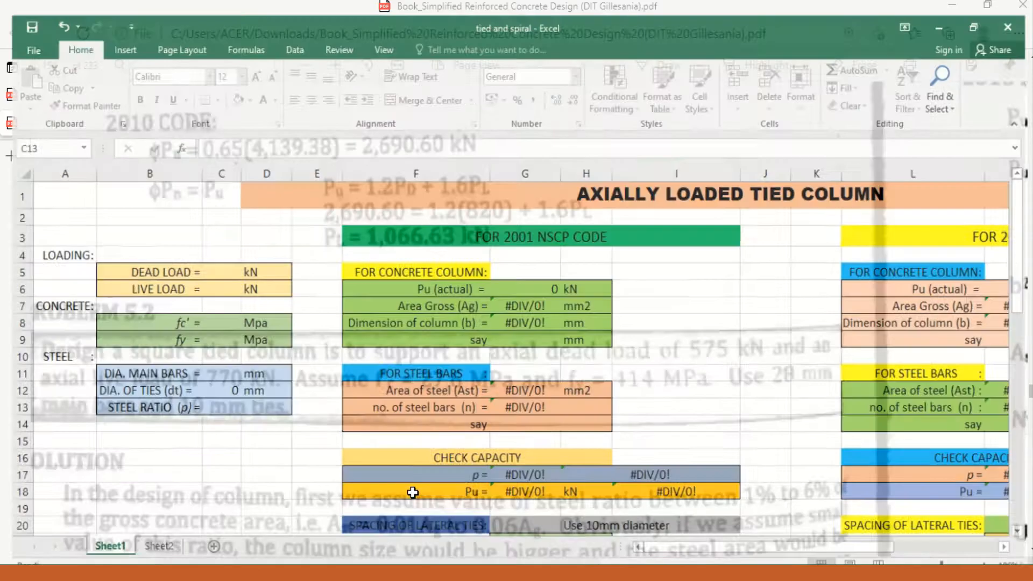
Step: Enter a dead load of 575 kN and a live load of 770 kN in the loading inputs
left_click(192, 262)
type("575")
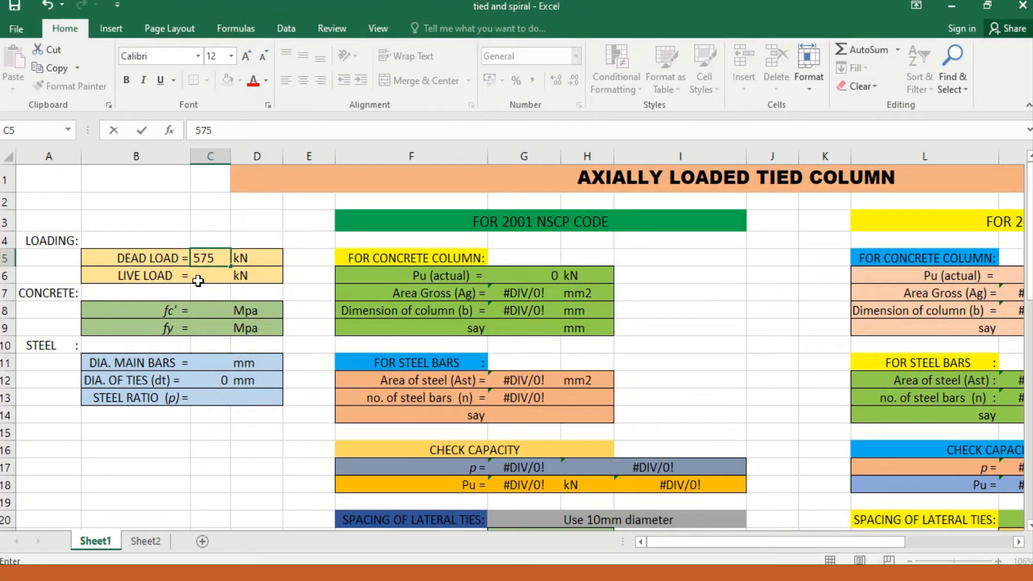
key("Return")
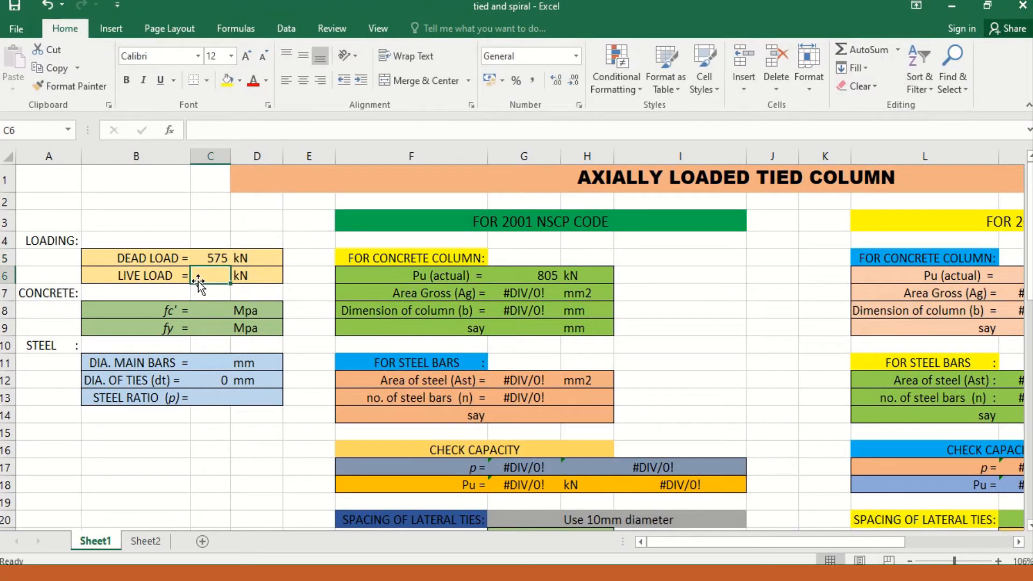
type("770")
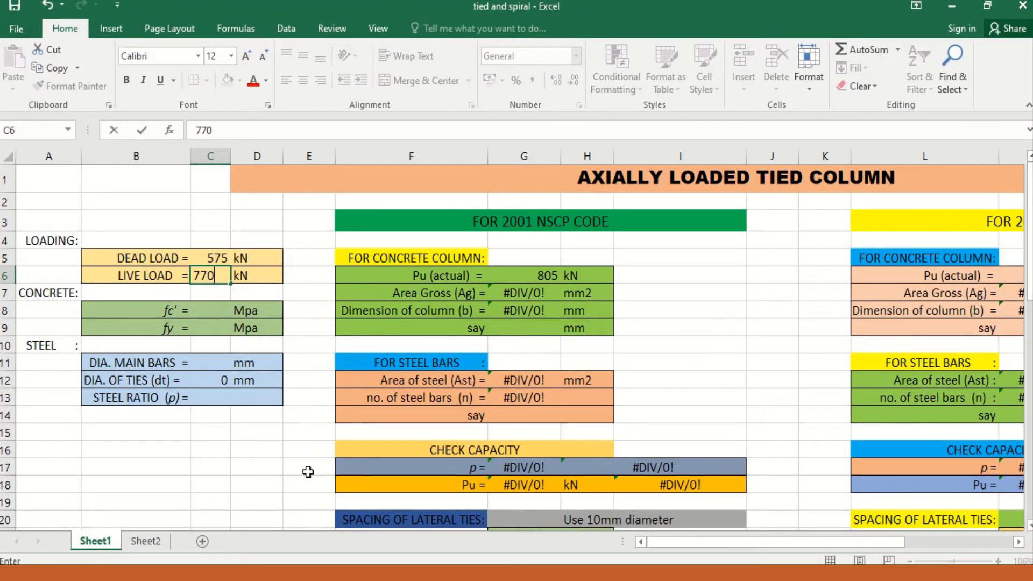
Step: Enter a concrete strength fc' of 27.6 MPa and a steel yield strength fy of 414 MPa
left_click(209, 311)
type("27.6")
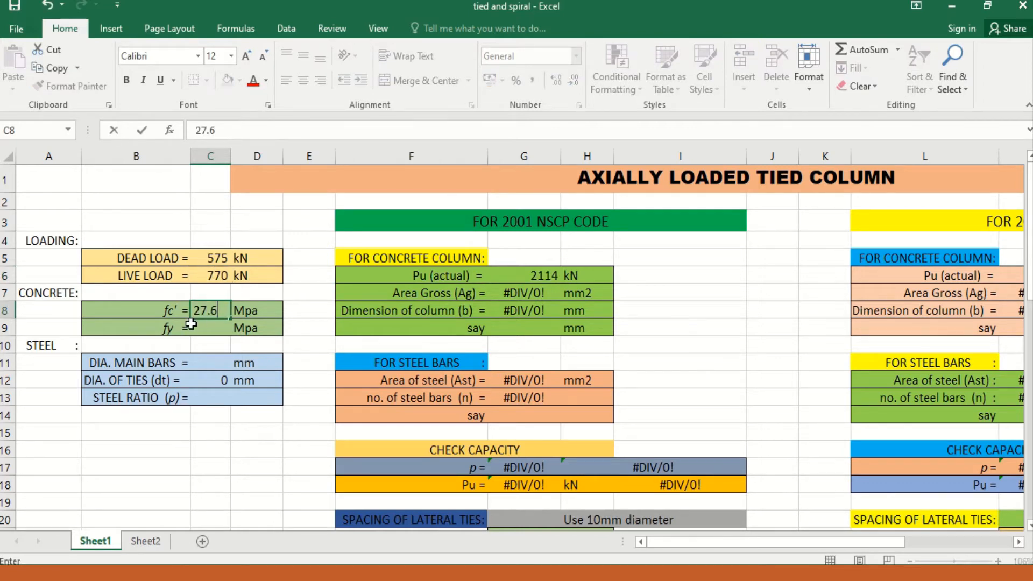
key("Return")
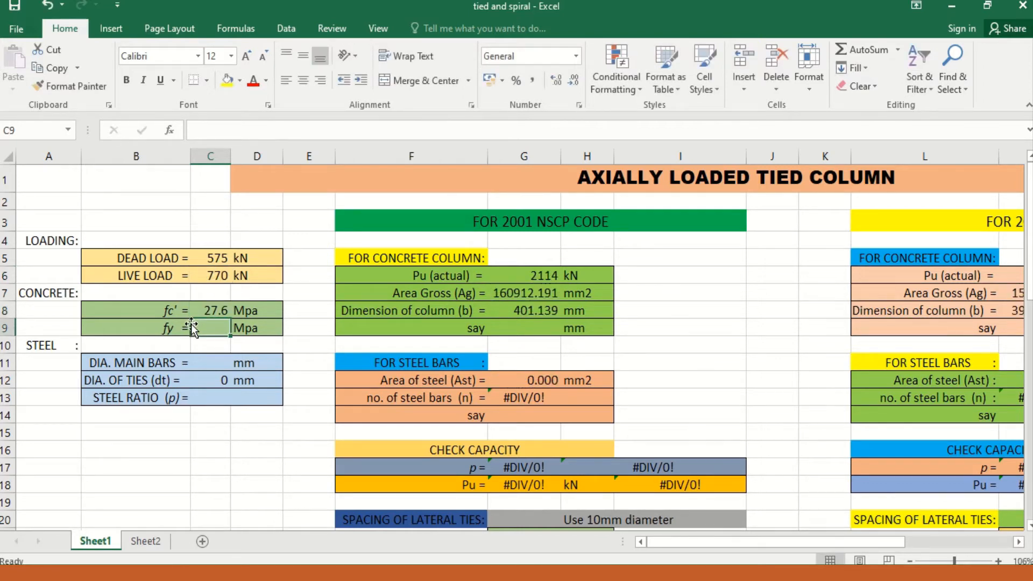
type("414")
key("Return")
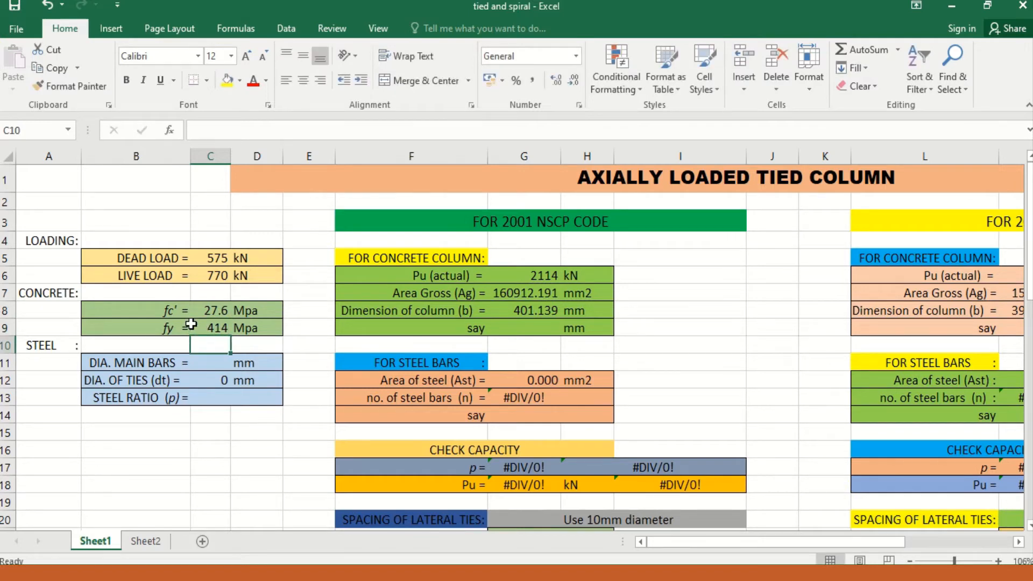
Step: Fill in the steel inputs with 28 mm main bars, 10 mm ties and a steel ratio of 0.02
key("Return")
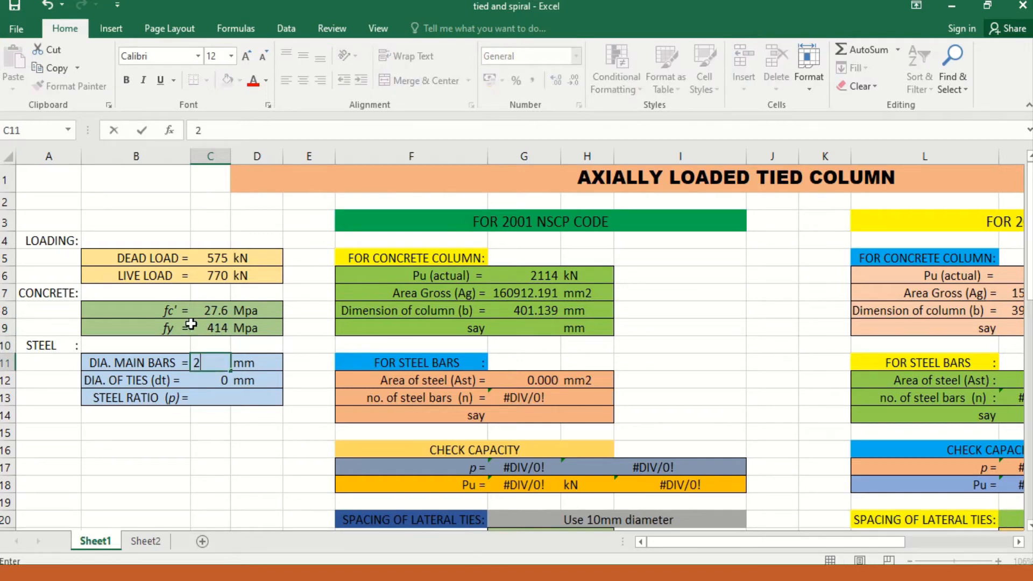
type("28")
key("Return")
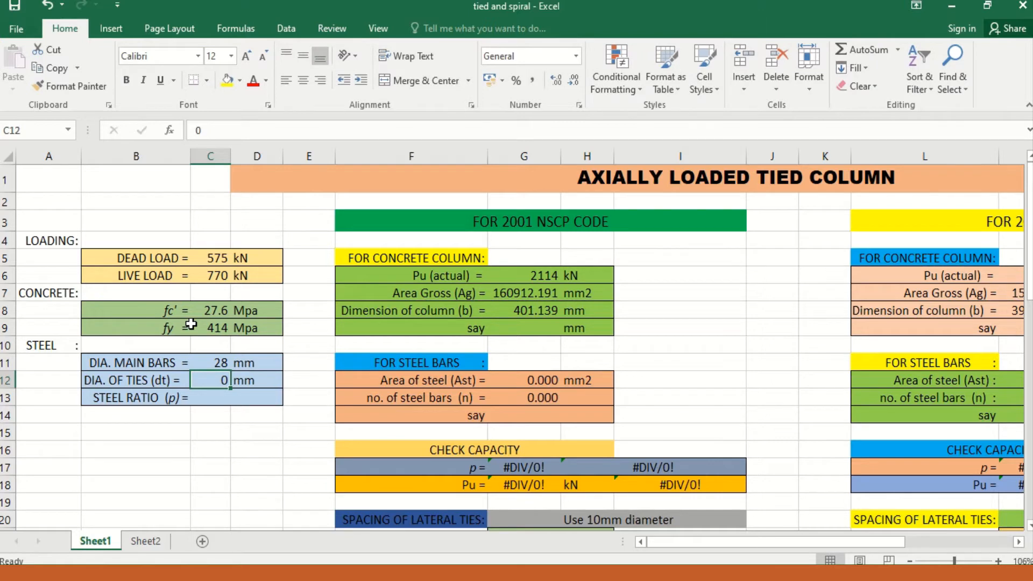
type("10")
key("Return")
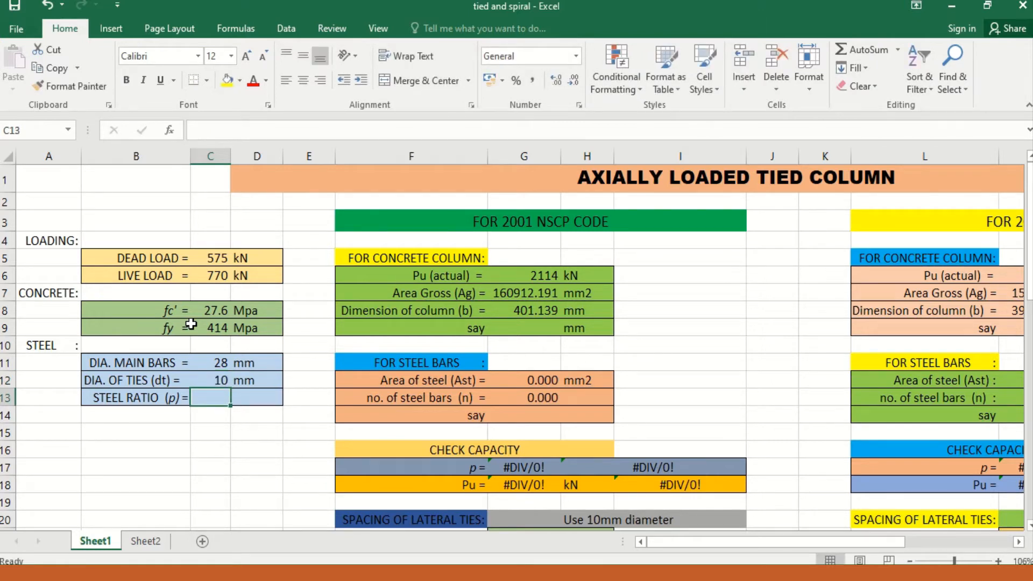
type("0.02")
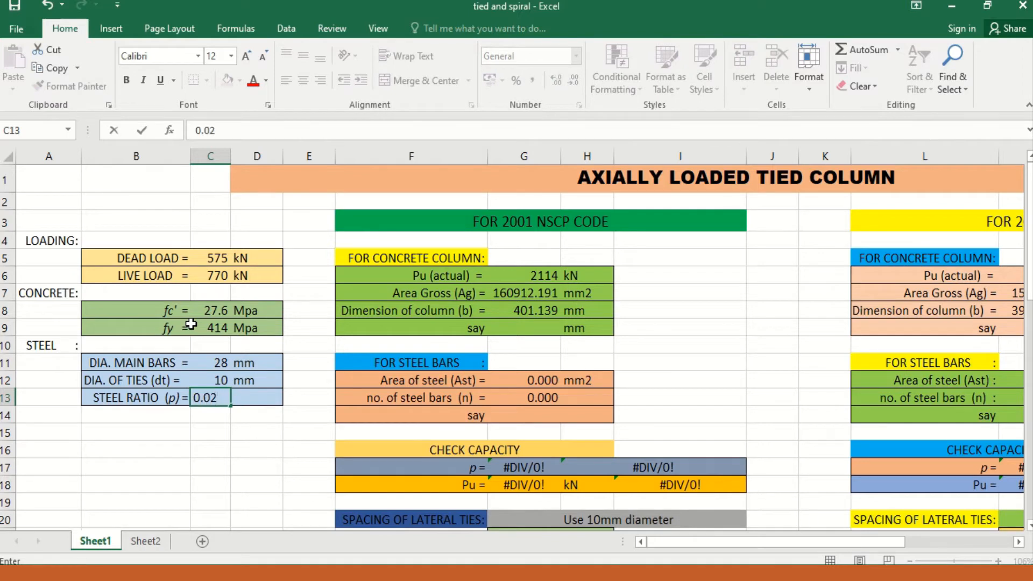
key("Return")
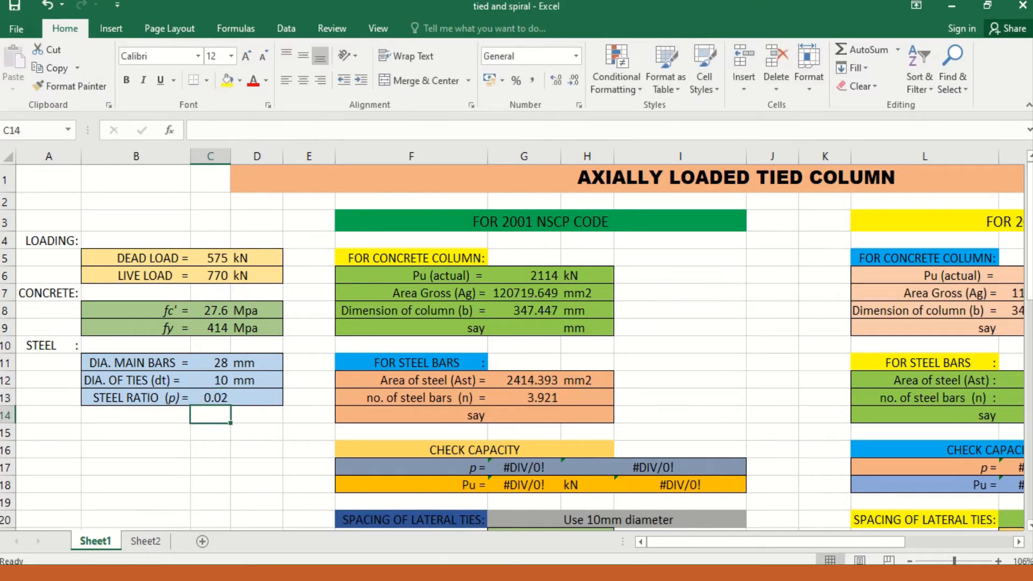
Step: Recheck Problem 5.2 in the PDF in Edge, return to the Excel workbook and inspect the 2001 NSCP Pu (actual) formula
key("alt+Tab")
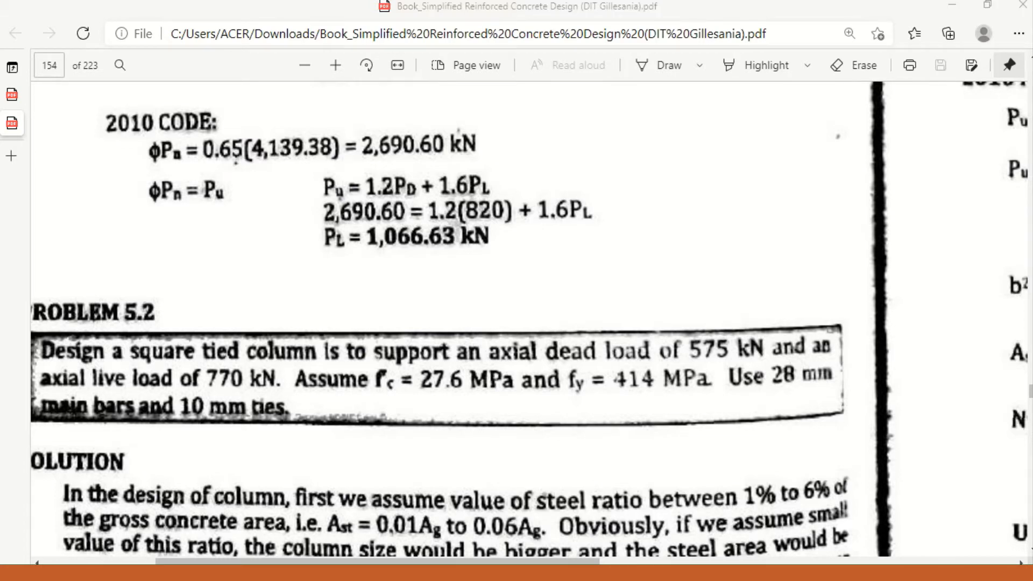
key("alt+Tab")
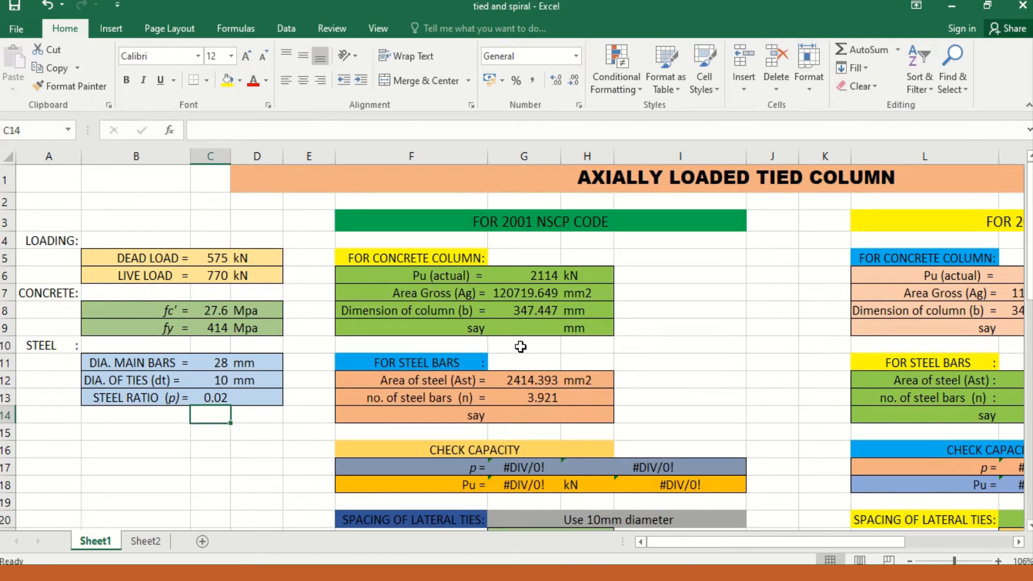
left_click(535, 280)
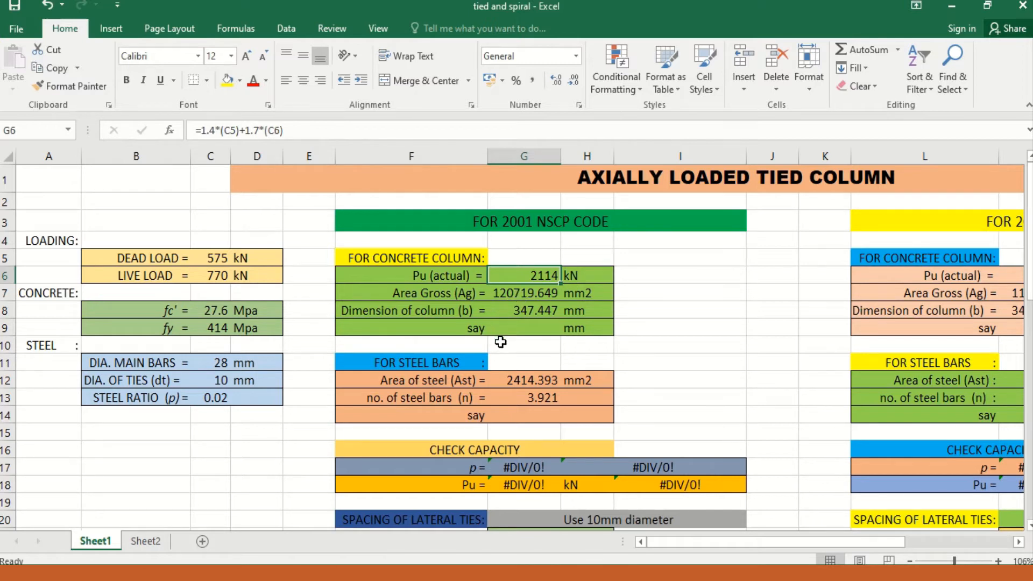
Step: Set the adopted (say) column dimension to 350 mm in the 2001 NSCP concrete column section
scroll(514, 337, "down", 1)
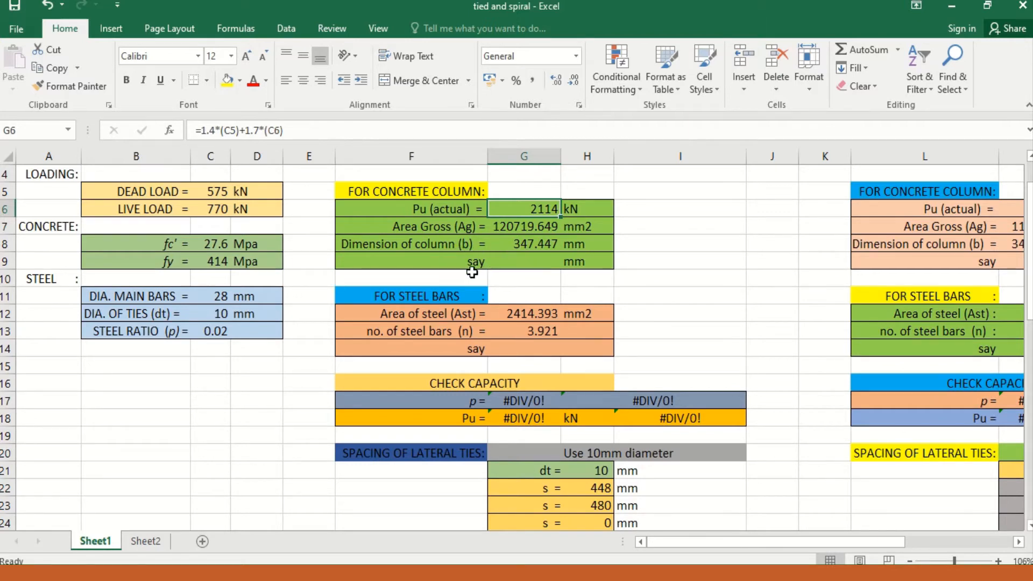
left_click(547, 265)
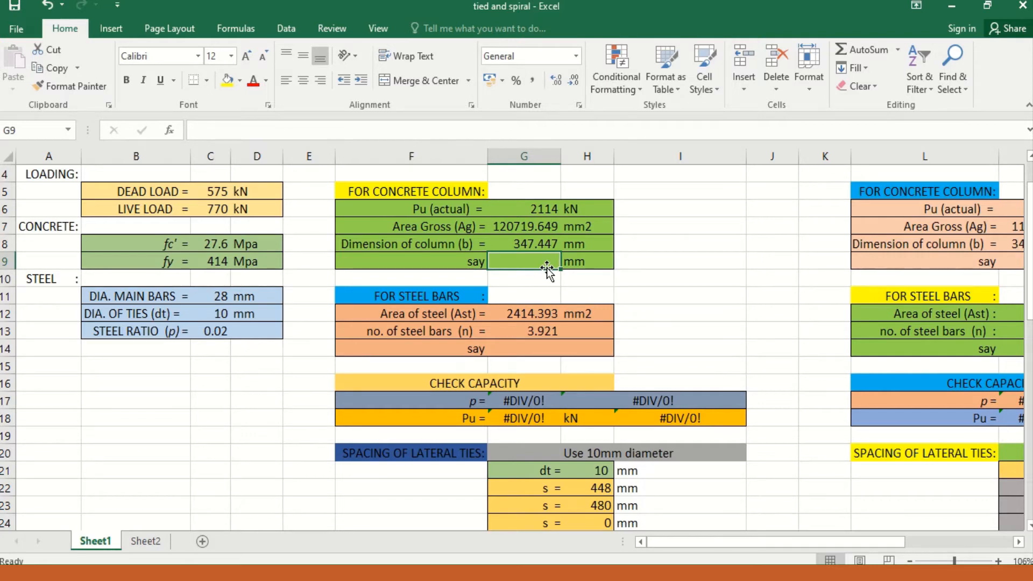
type("3")
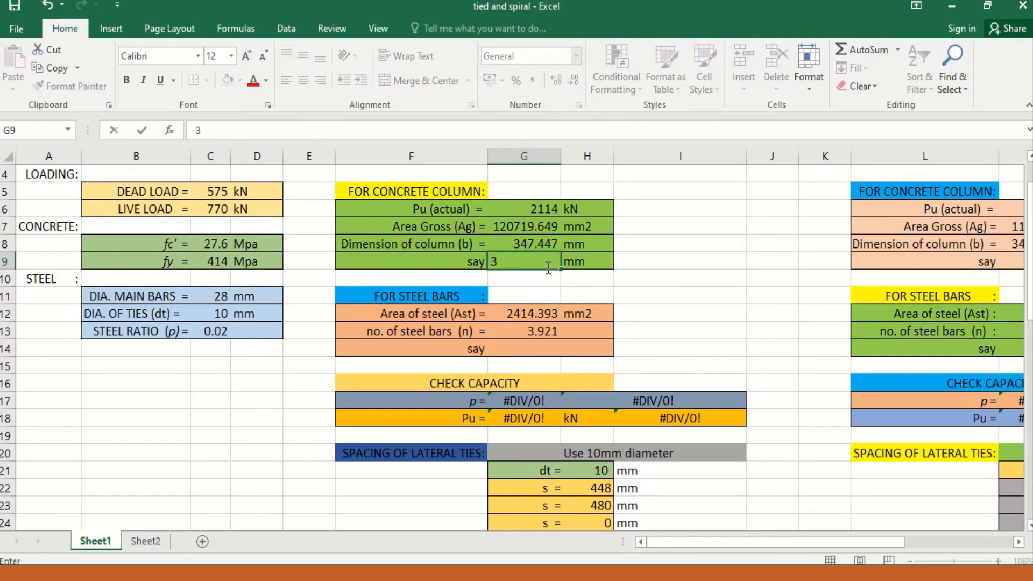
type("50")
Step: Set the adopted (say) number of steel bars to 4 in the 2001 NSCP section
left_click(509, 347)
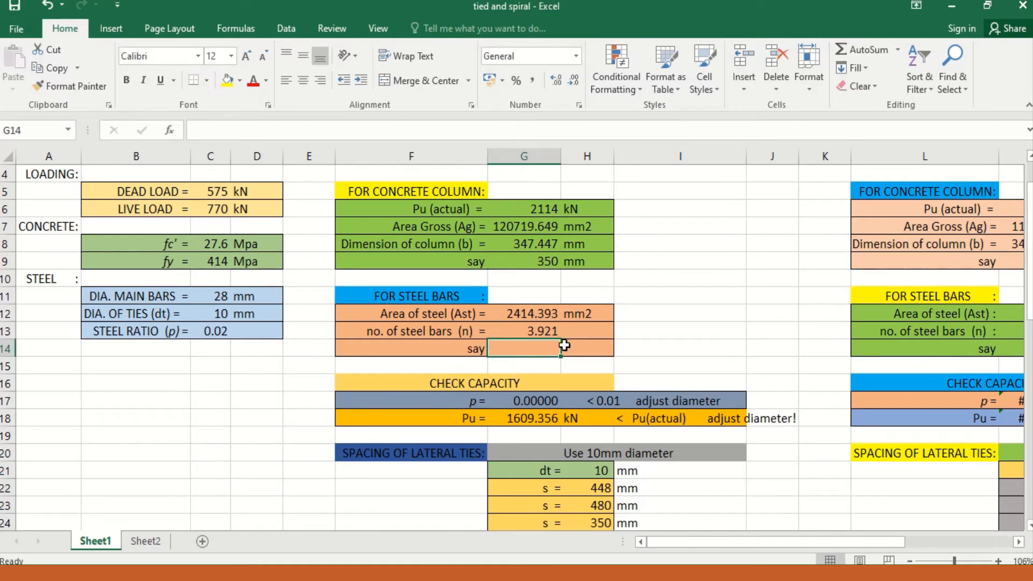
scroll(475, 350, "down", 1)
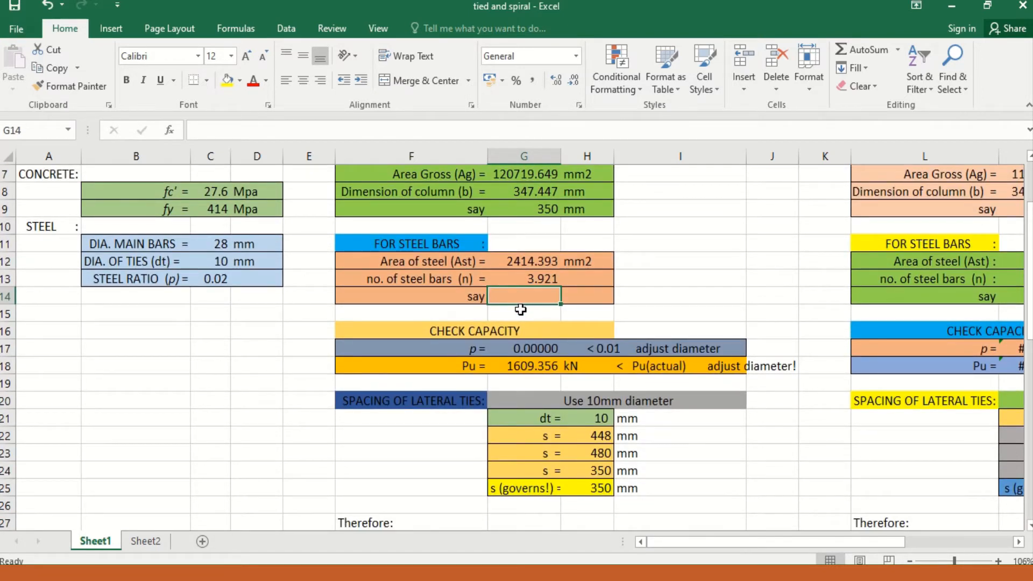
type("4")
scroll(506, 328, "down", 2)
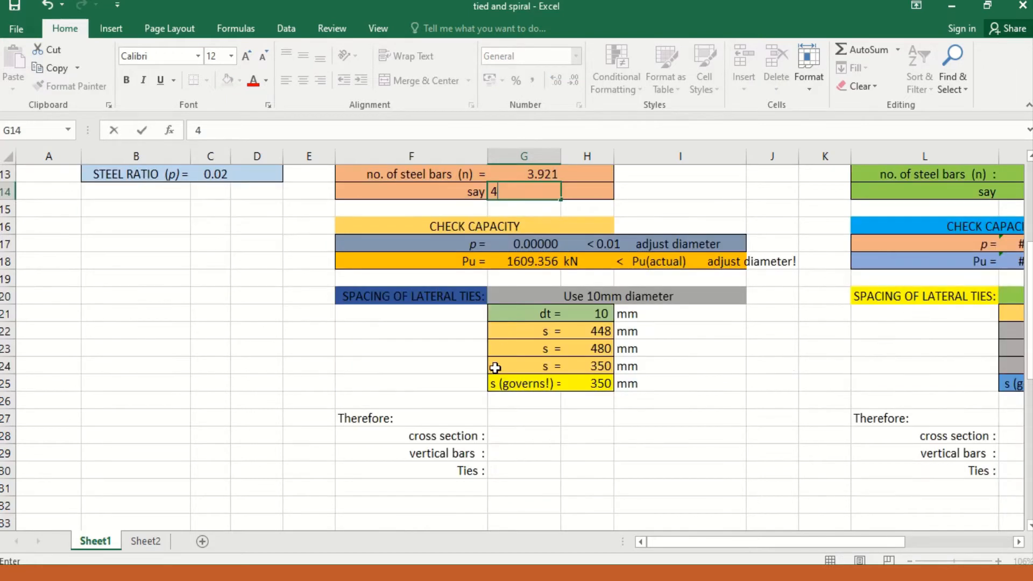
left_click(393, 353)
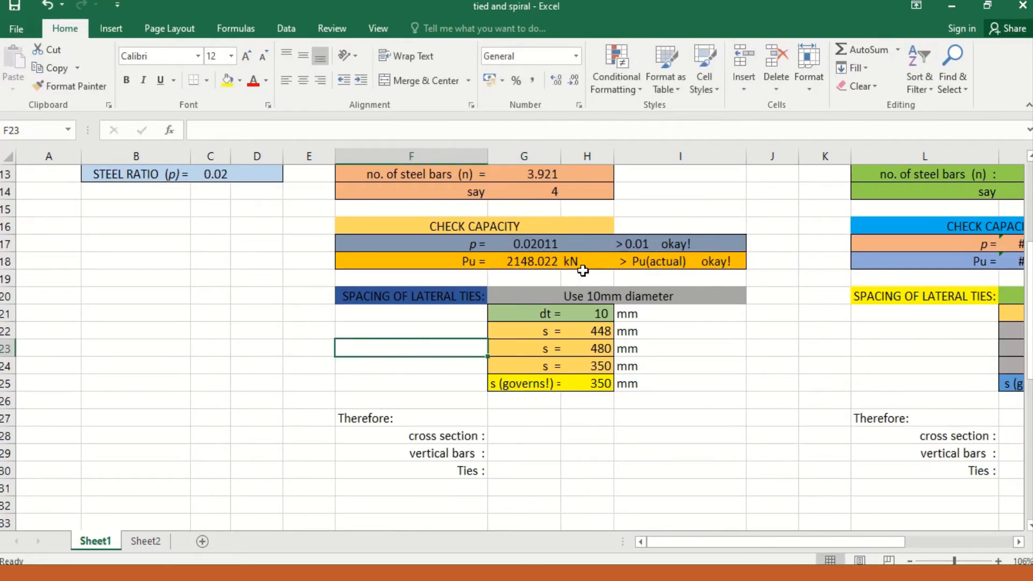
Step: Review the 2001 NSCP capacity check and examine how the lateral tie diameter formulas depend on the main bar diameter
scroll(587, 255, "up", 1)
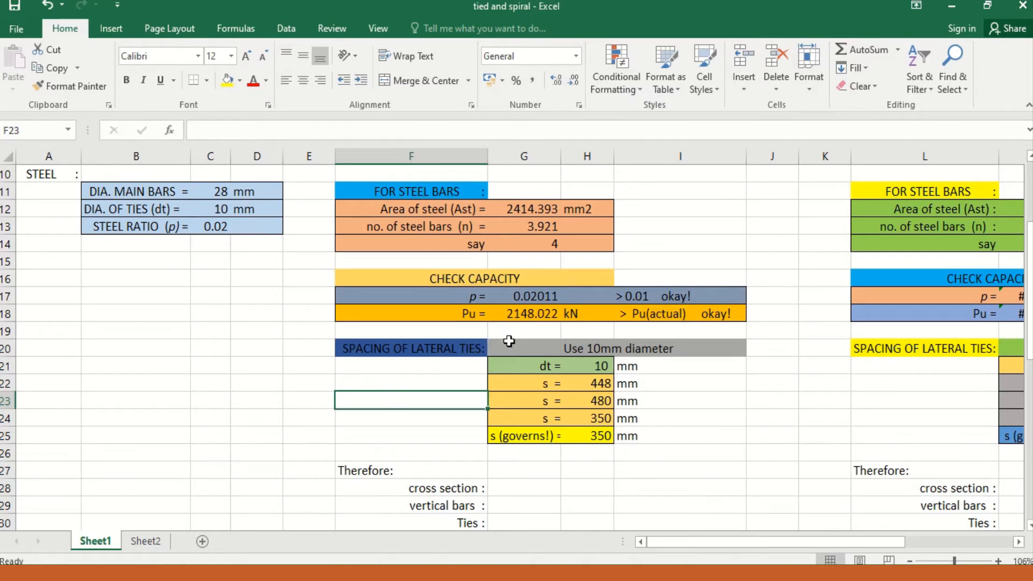
scroll(535, 349, "up", 2)
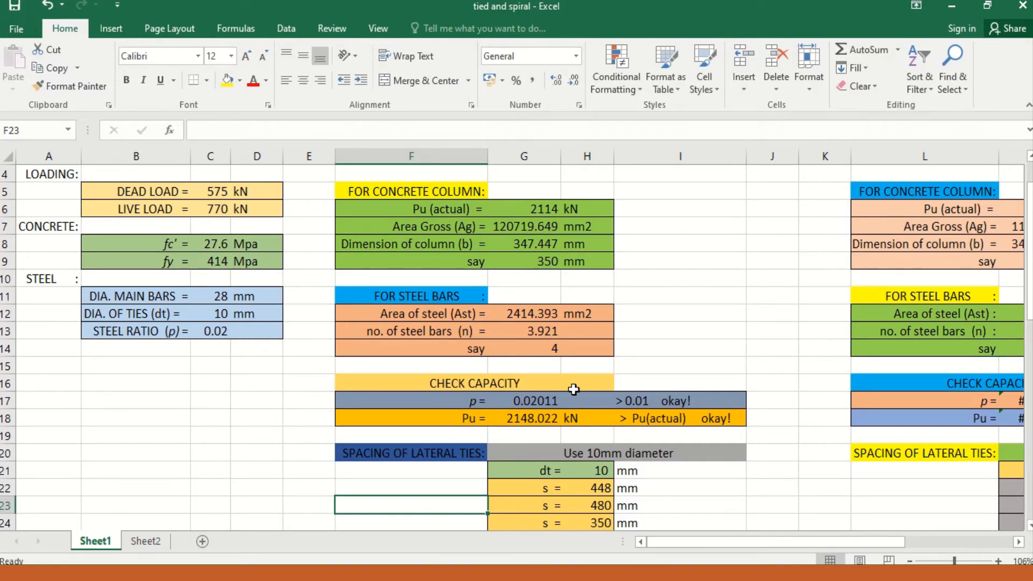
scroll(583, 382, "down", 1)
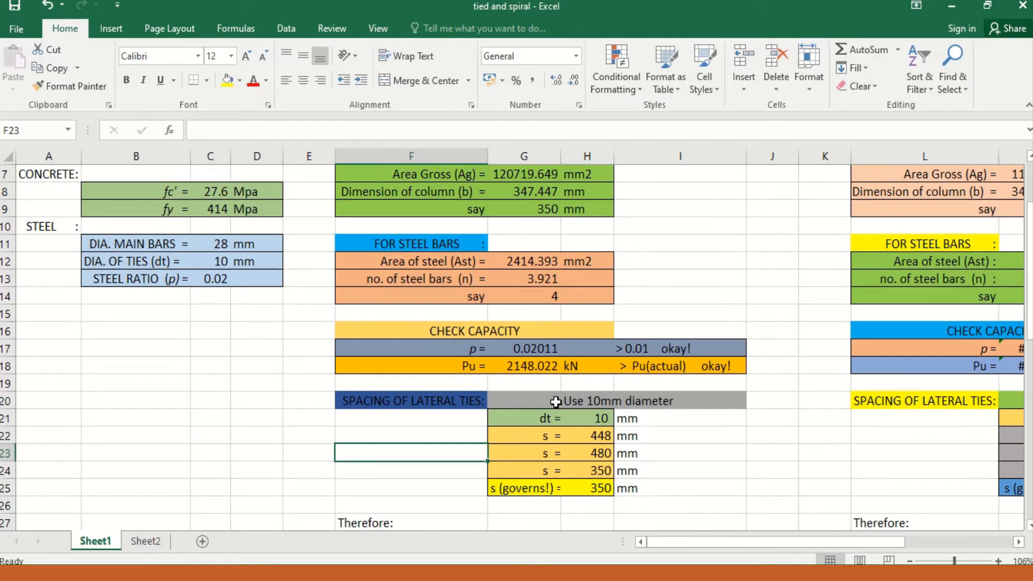
scroll(567, 448, "up", 1)
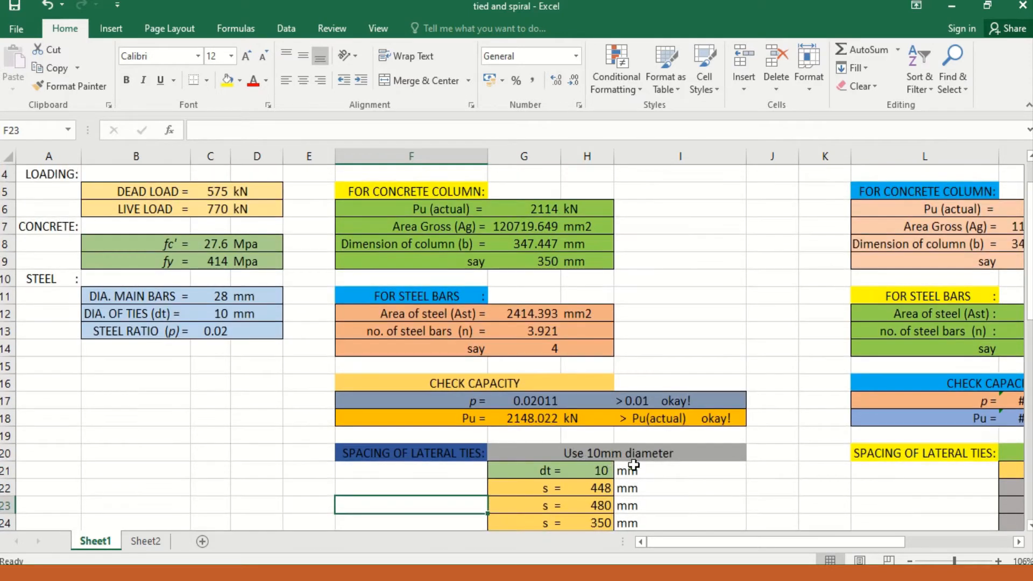
left_click(592, 455)
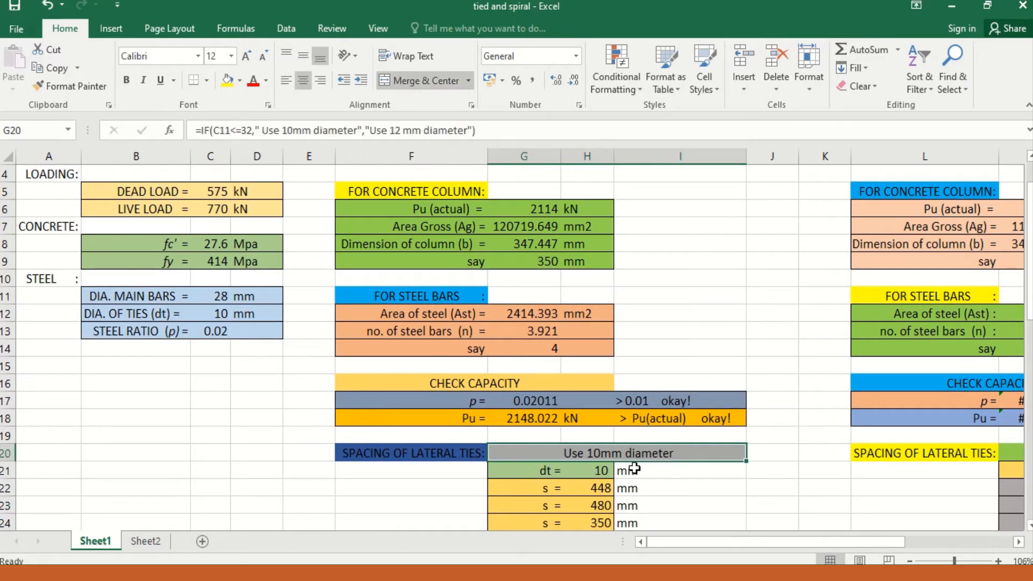
left_click(221, 300)
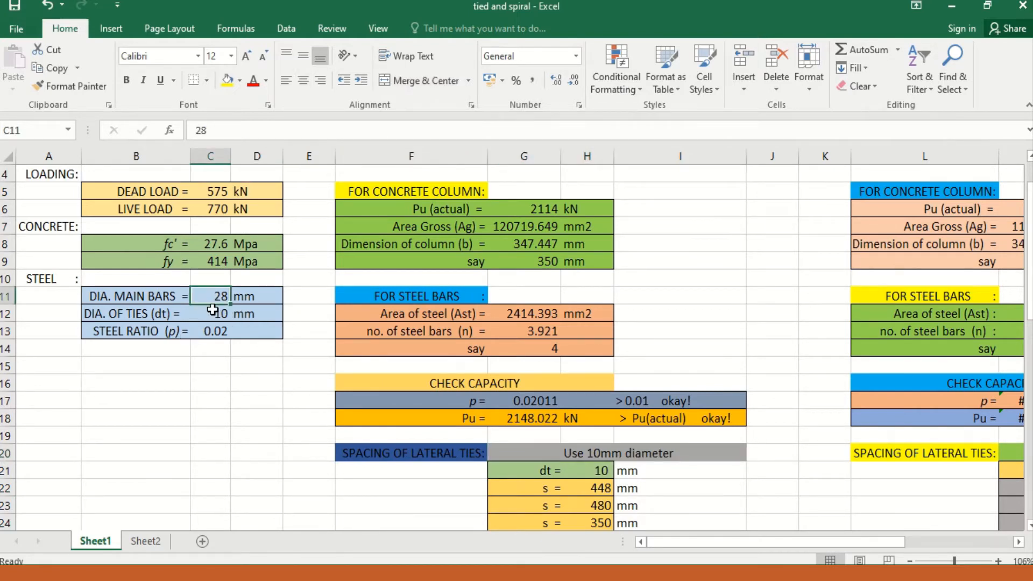
scroll(300, 365, "down", 1)
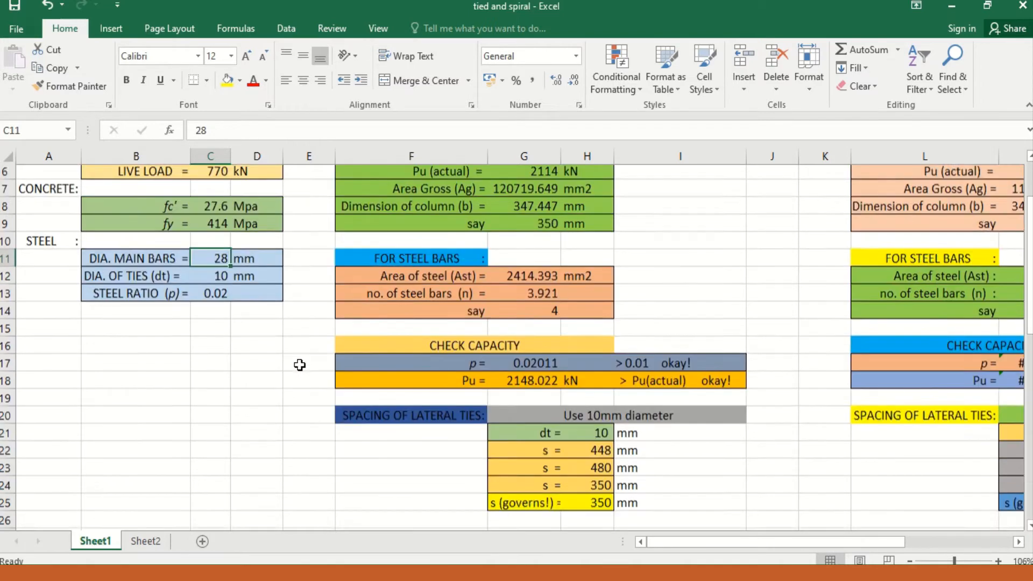
scroll(300, 365, "down", 1)
left_click(584, 420)
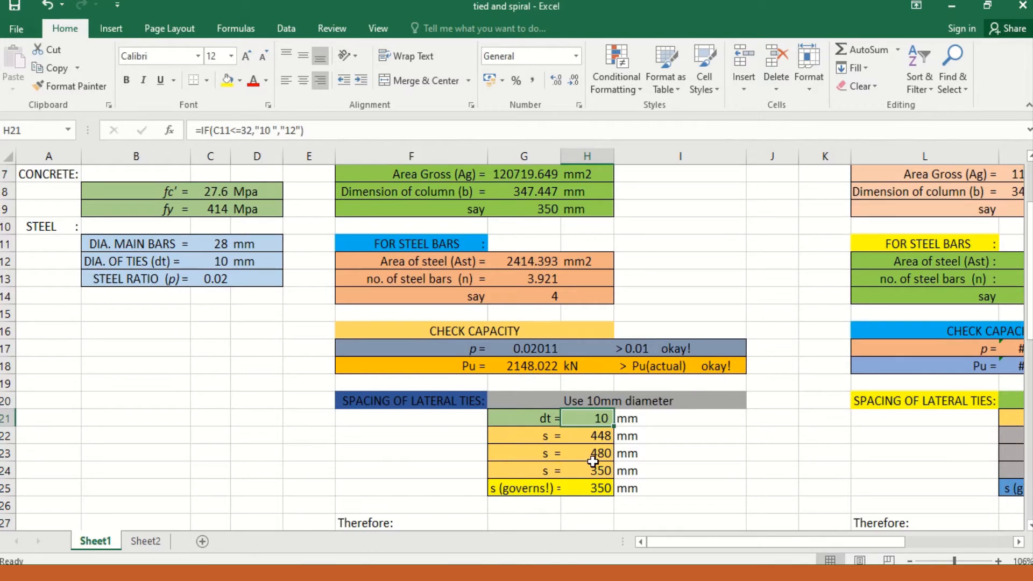
Step: Examine the formulas behind the three lateral tie spacing values and the governing spacing in the 2001 NSCP section
scroll(553, 472, "down", 1)
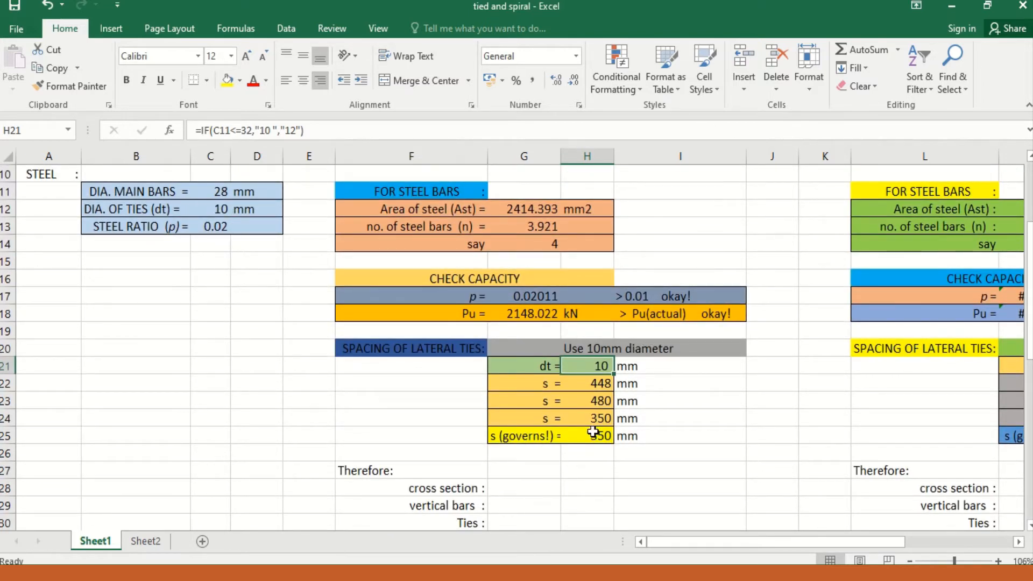
key("Down")
key("Down")
key("Down")
key("Down")
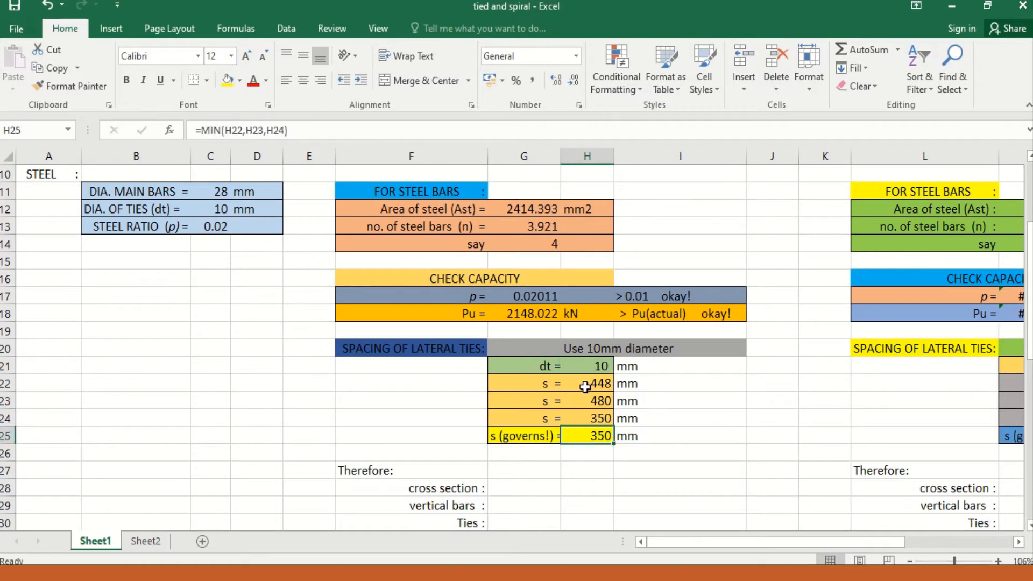
left_click(595, 385)
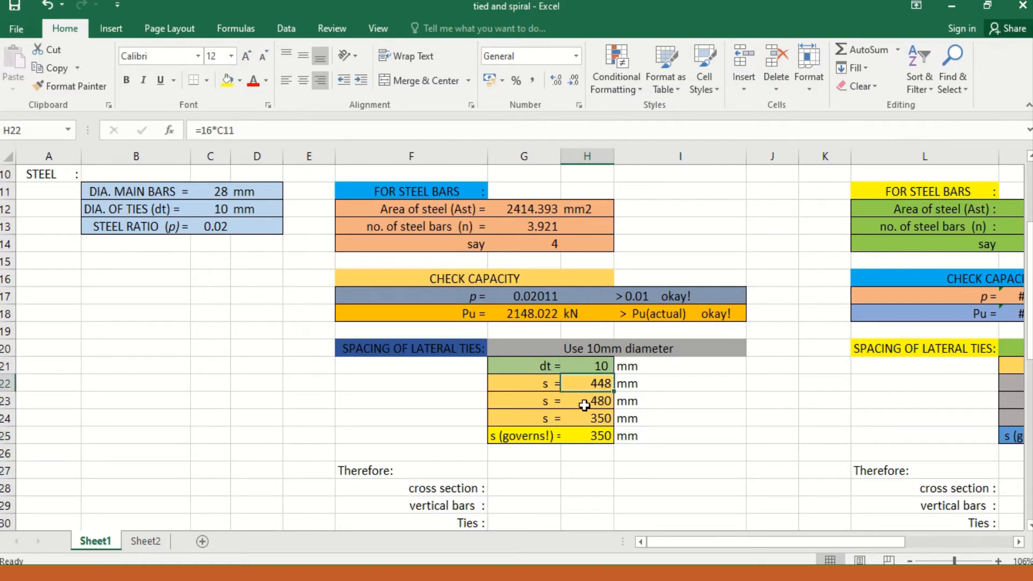
left_click(592, 401)
left_click(582, 424)
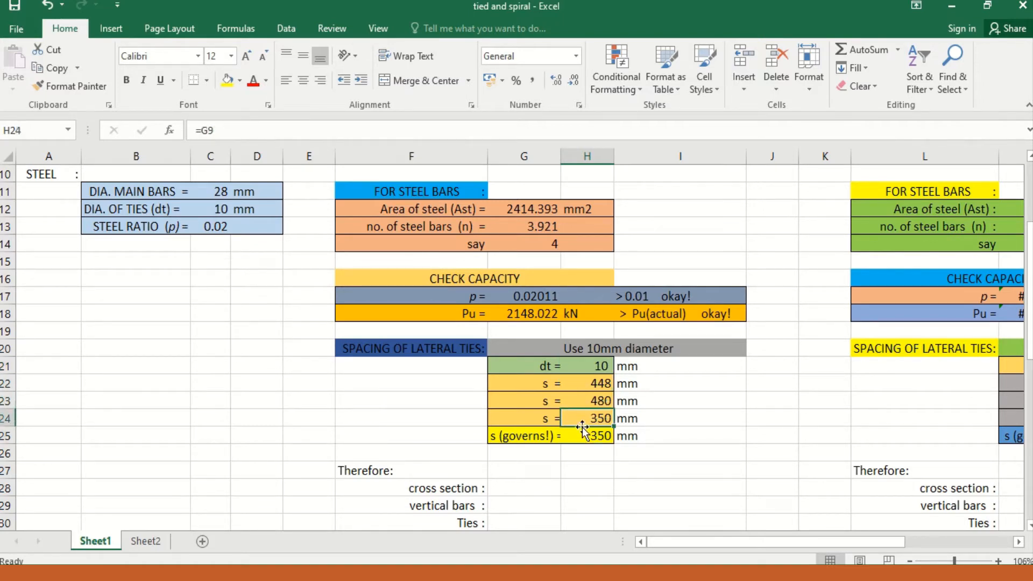
Step: Enter "35omm x 350 mm" as the cross section in the 2001 NSCP final design summary
scroll(589, 467, "down", 1)
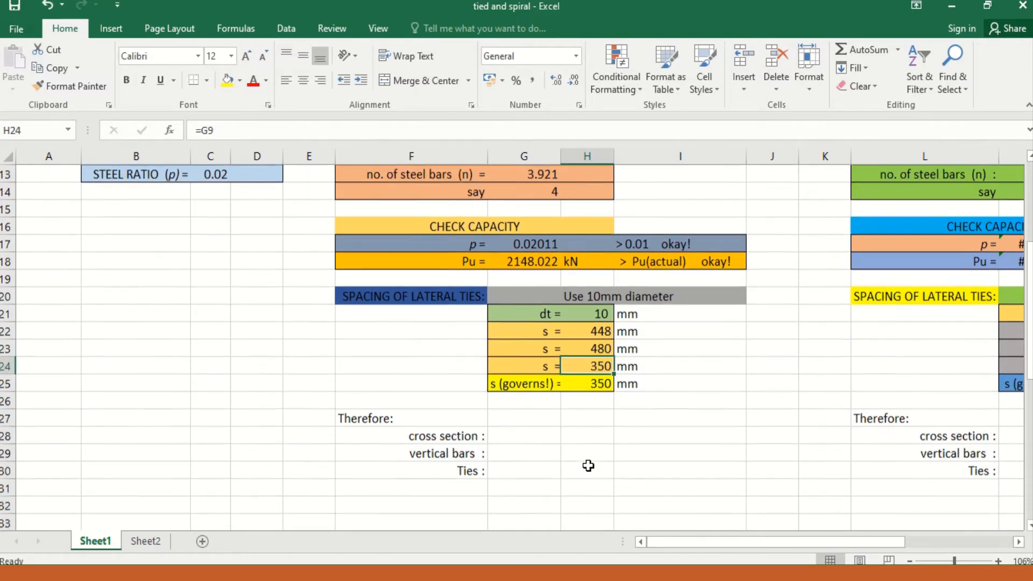
scroll(591, 466, "up", 1)
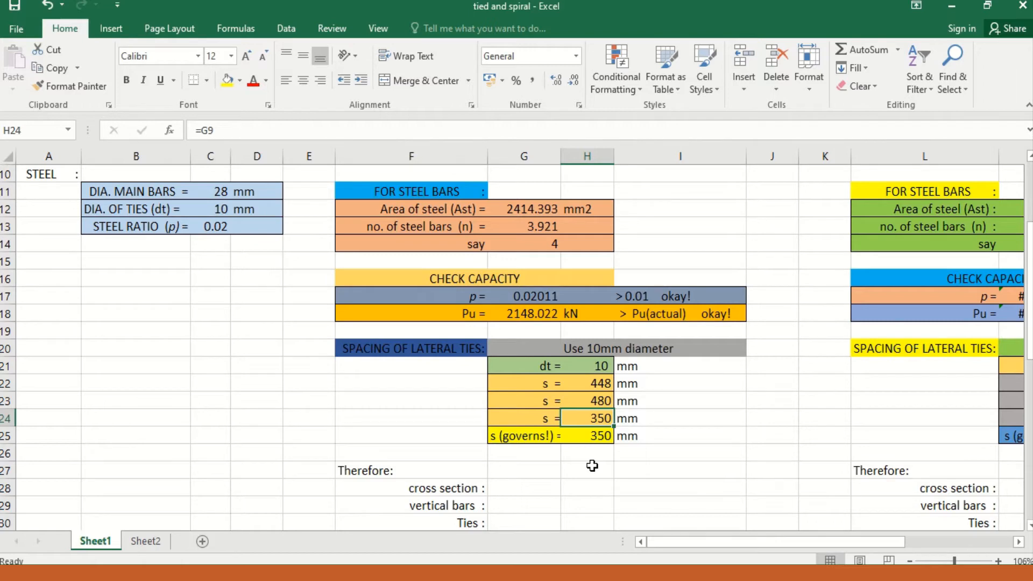
scroll(593, 465, "down", 2)
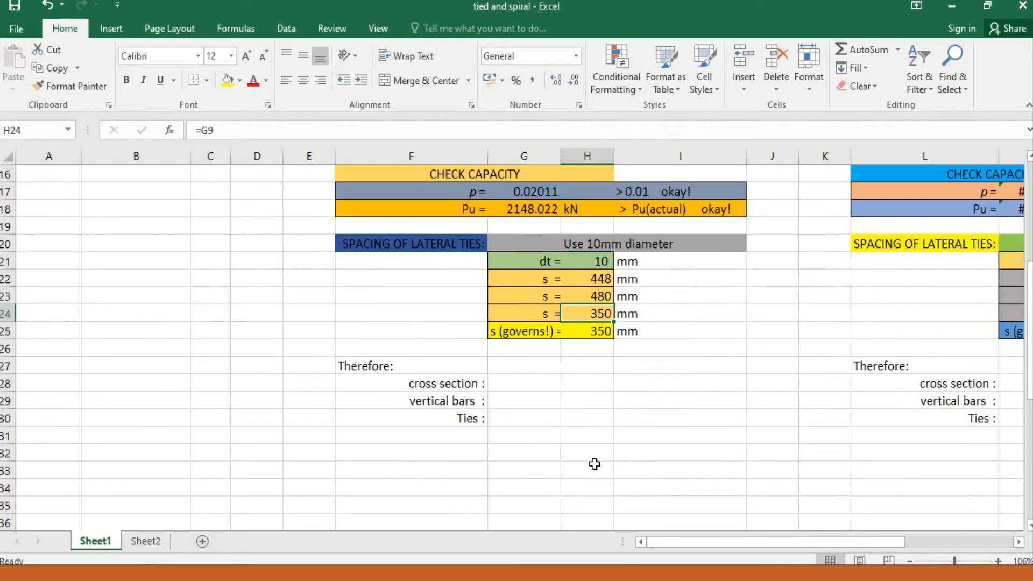
left_click(508, 386)
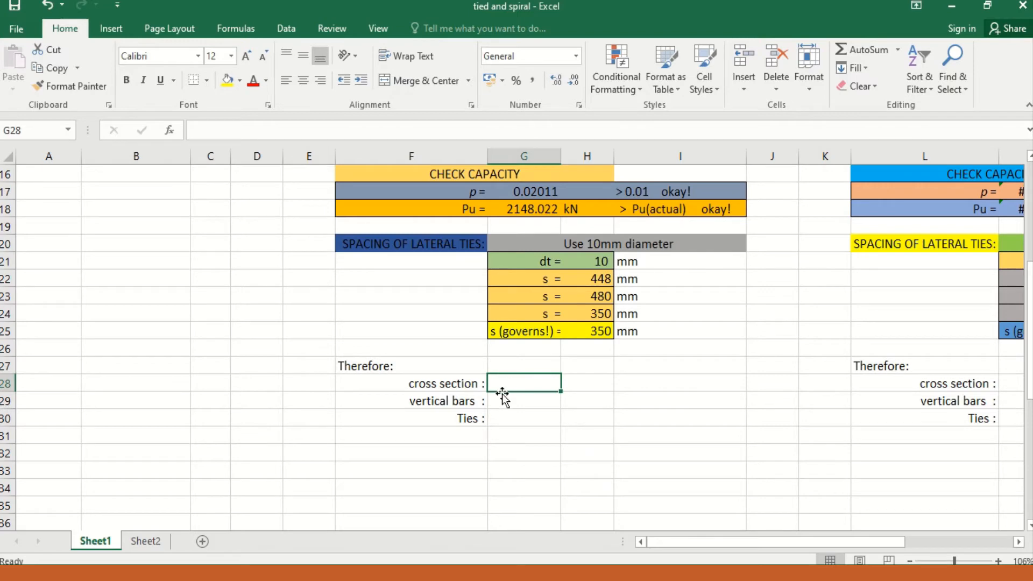
type("35")
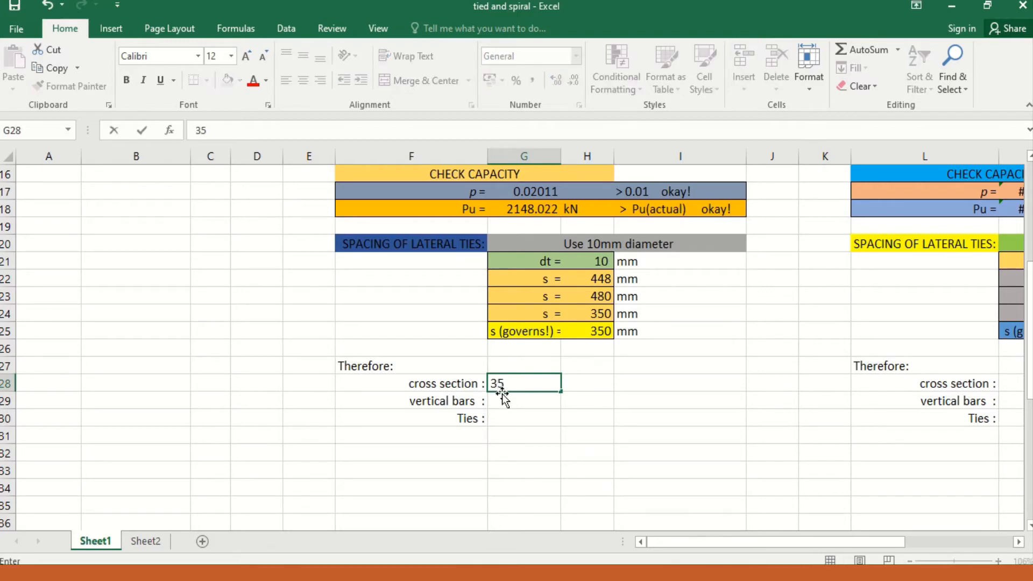
type("omm x 35")
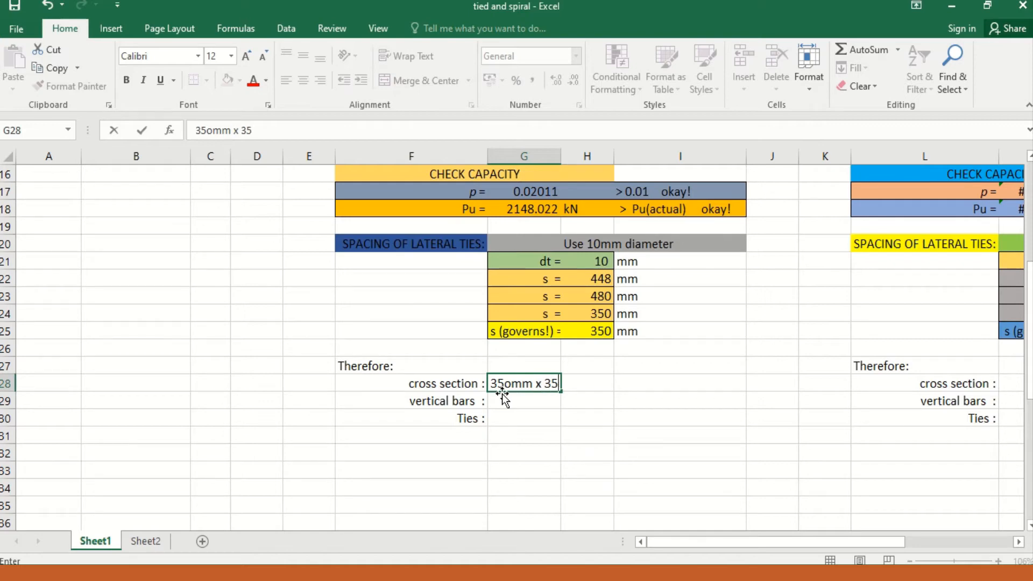
type("0 mm")
Step: Enter "4-28 mm bars" as the vertical bars in the 2001 NSCP final design summary
left_click(510, 401)
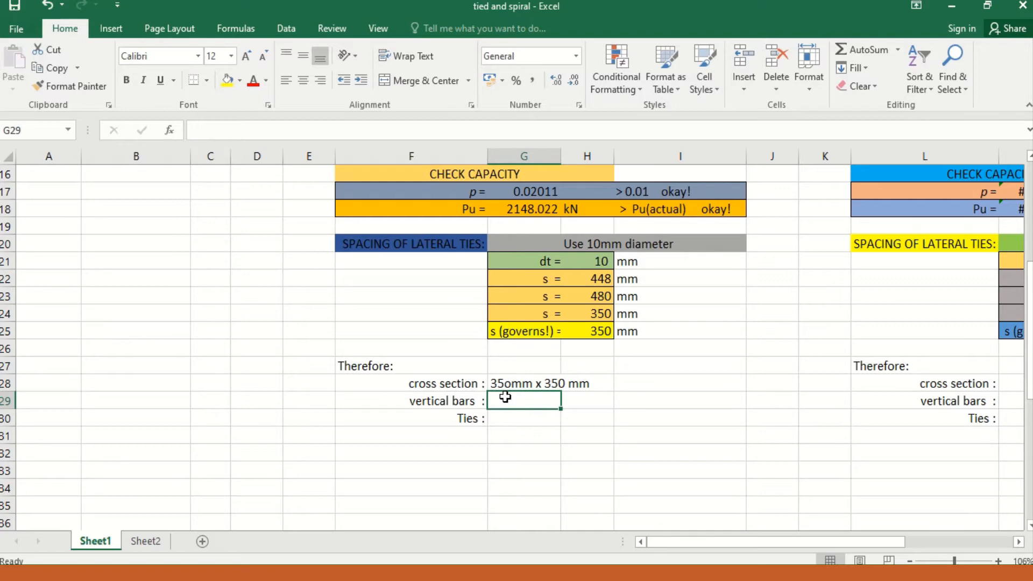
type("4")
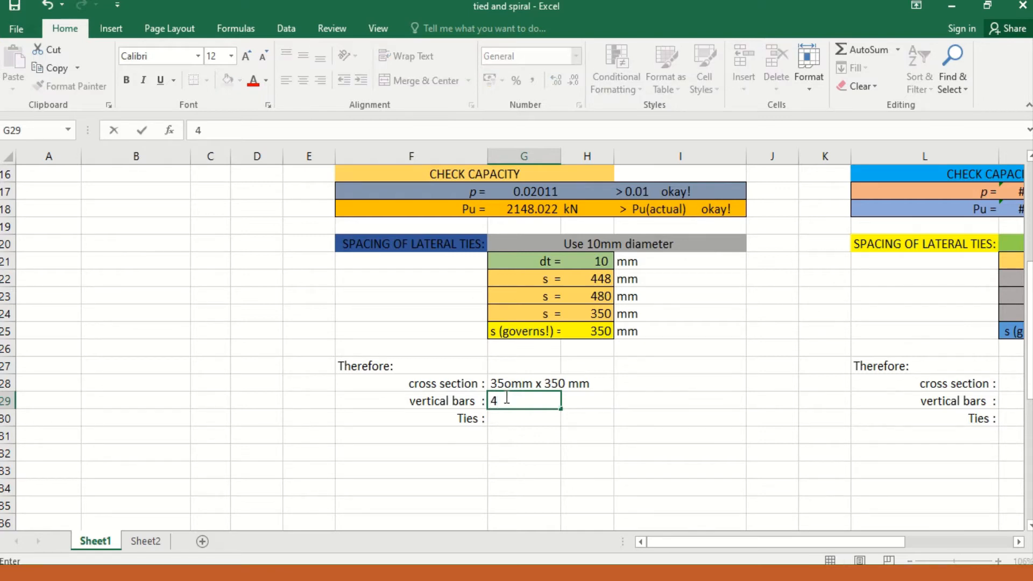
type("-28 mm bars")
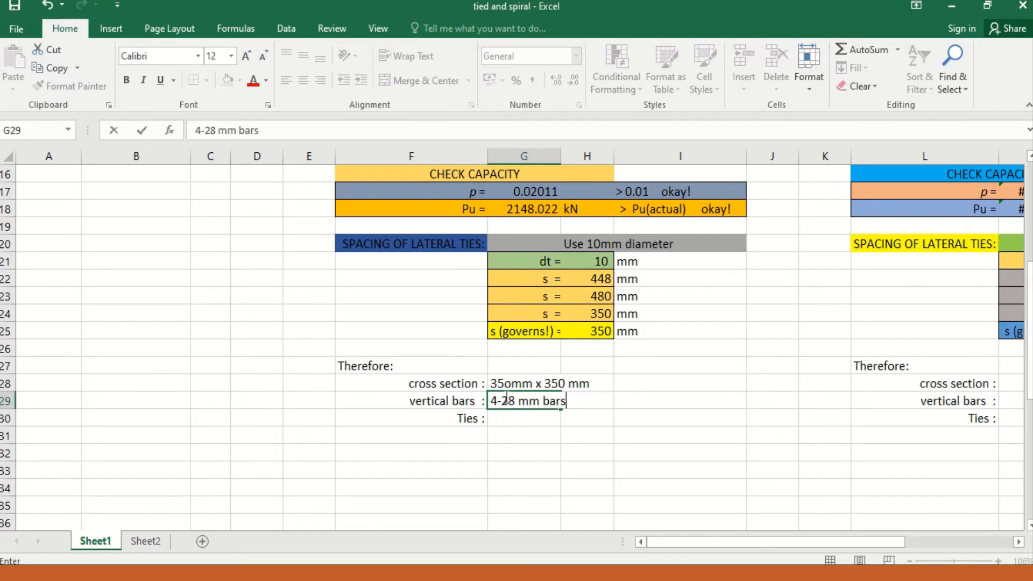
key("Return")
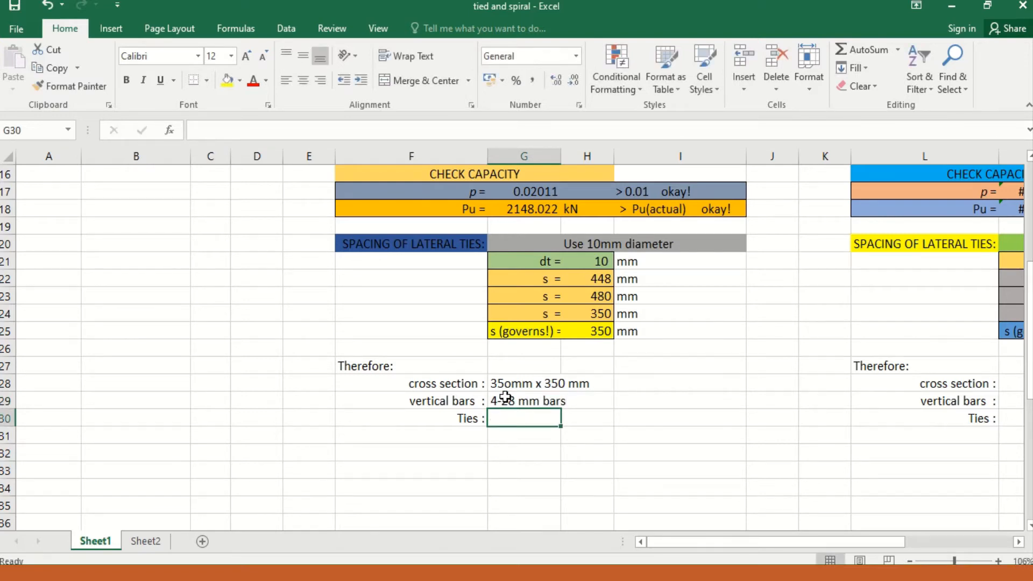
Step: Enter "10 mm diameter at 350 mm O.C" as the ties in the 2001 NSCP final design summary
type("10 mm ")
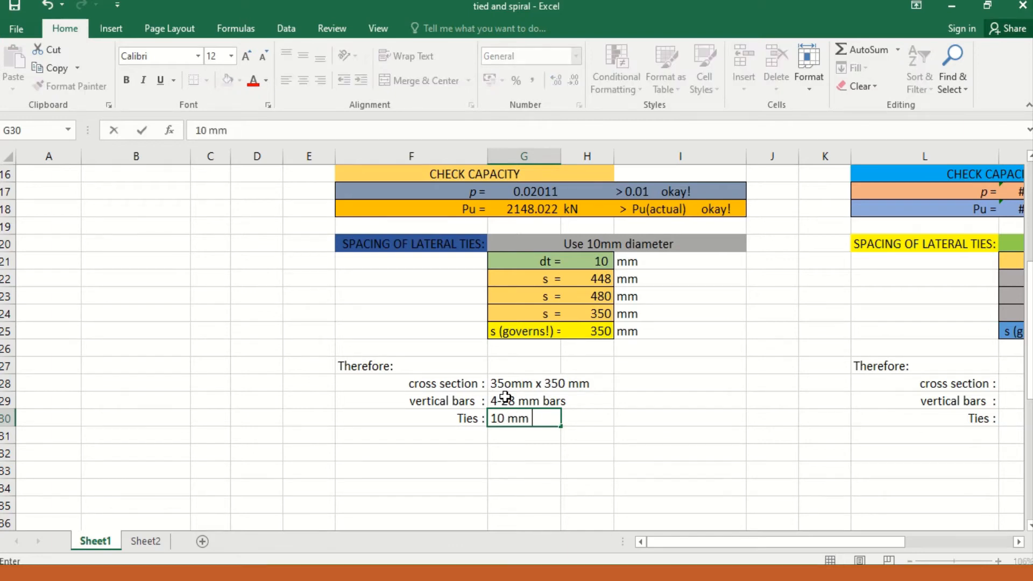
type("diameter")
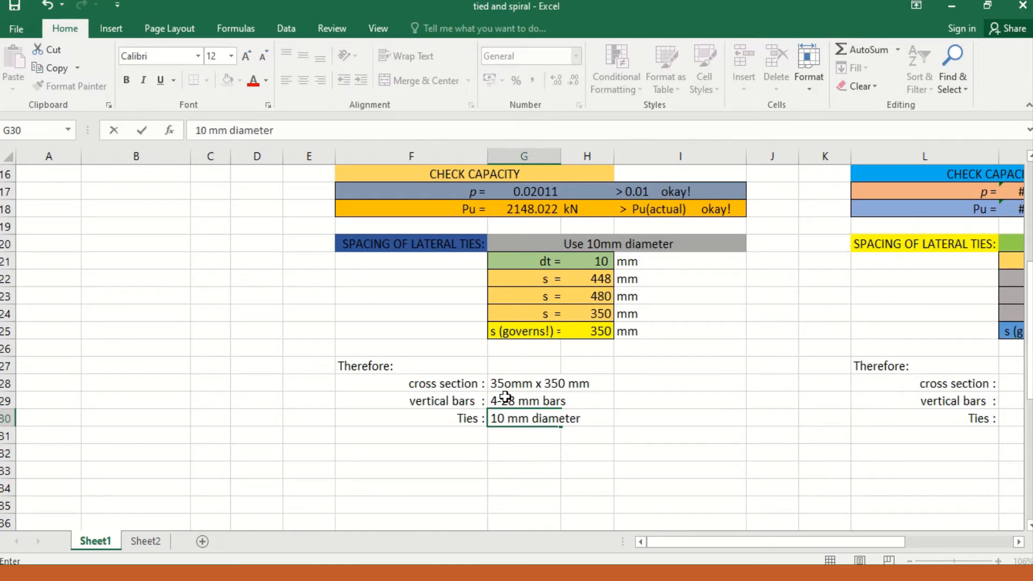
type(" at 350 mm O.")
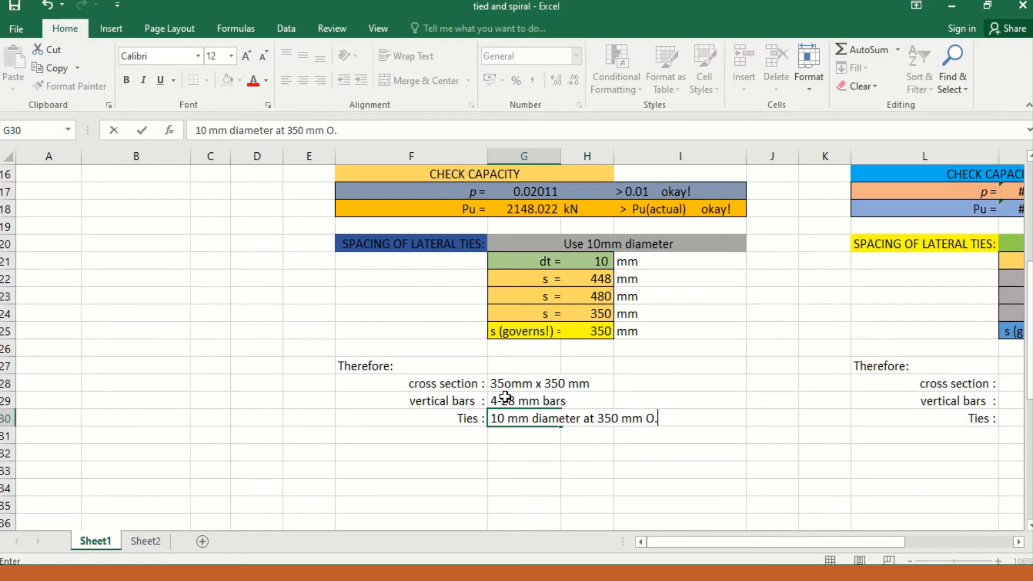
type("C")
left_click(690, 384)
Step: Set the adopted (say) column dimension to 345 mm in the 2010/2015 NSCP concrete column section
key("Right")
key("Right")
key("Right")
key("Right")
key("Right")
key("Right")
key("Right")
key("Right")
key("Right")
key("Right")
key("Right")
key("Right")
key("Right")
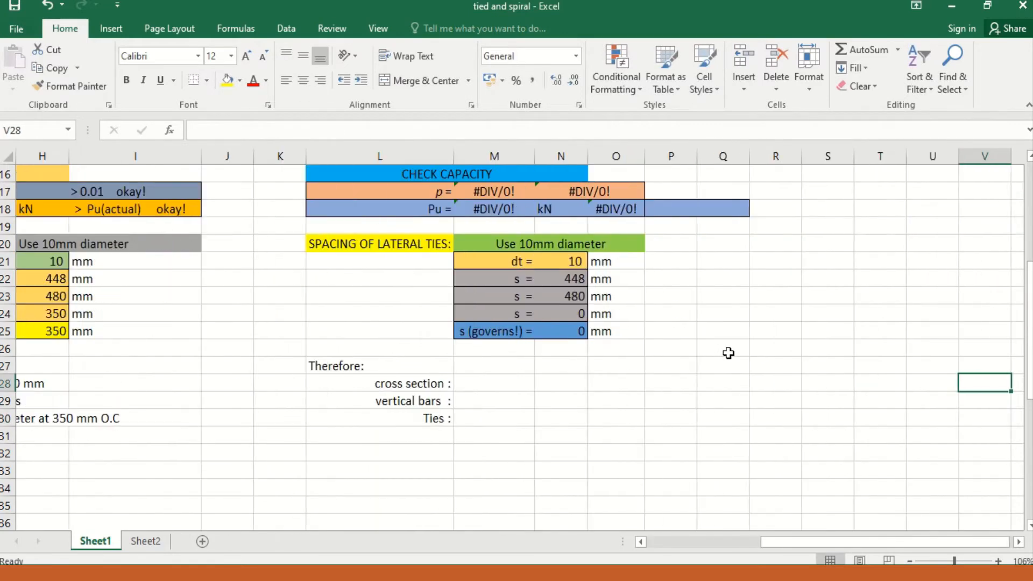
key("Up")
key("Up")
key("Up")
key("Up")
key("Up")
key("Up")
key("Up")
key("Up")
key("Up")
key("Up")
key("Up")
key("Up")
key("Up")
key("Up")
key("Up")
key("Up")
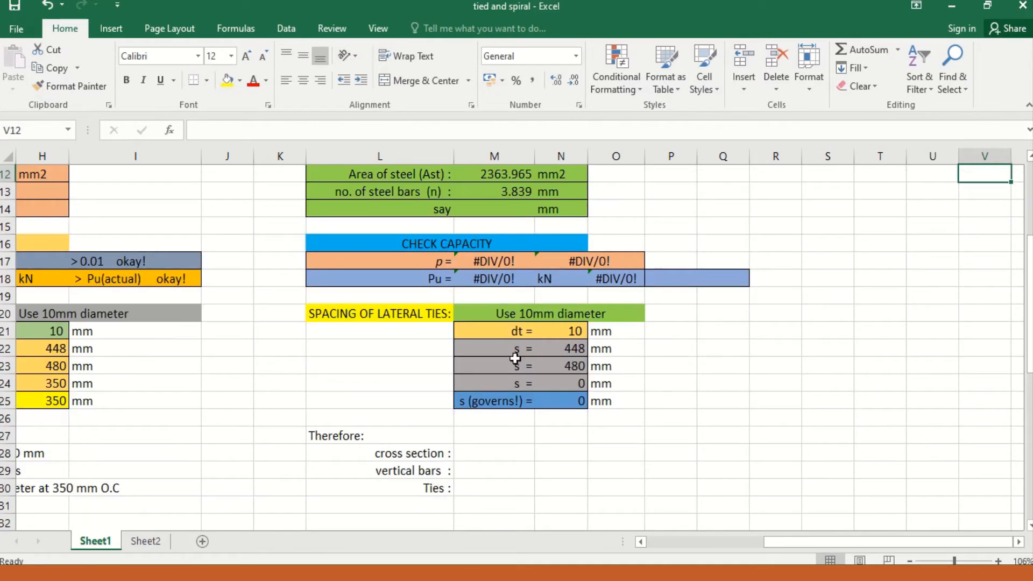
scroll(599, 405, "up", 3)
scroll(594, 411, "up", 1)
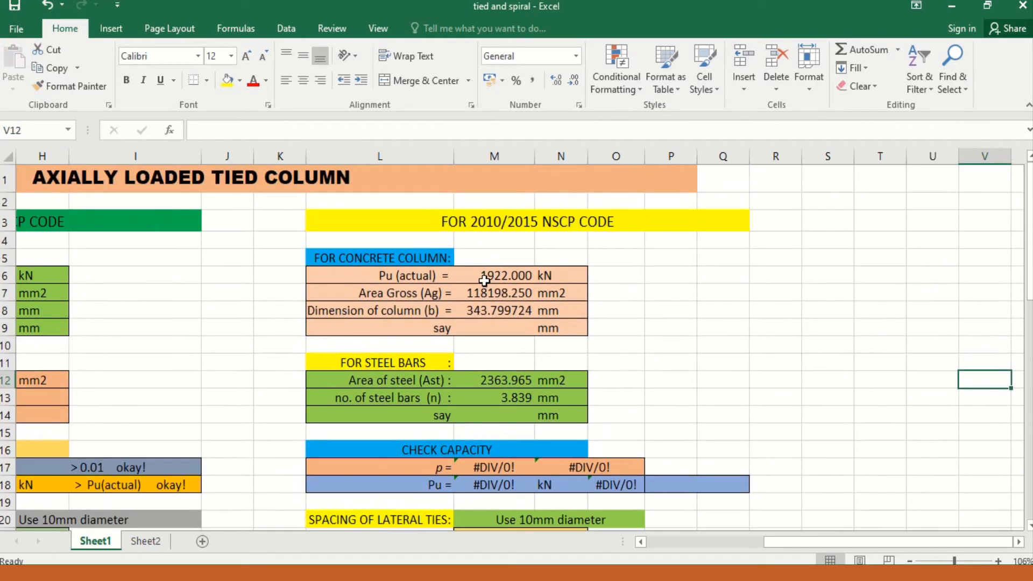
left_click(484, 281)
scroll(487, 301, "down", 1)
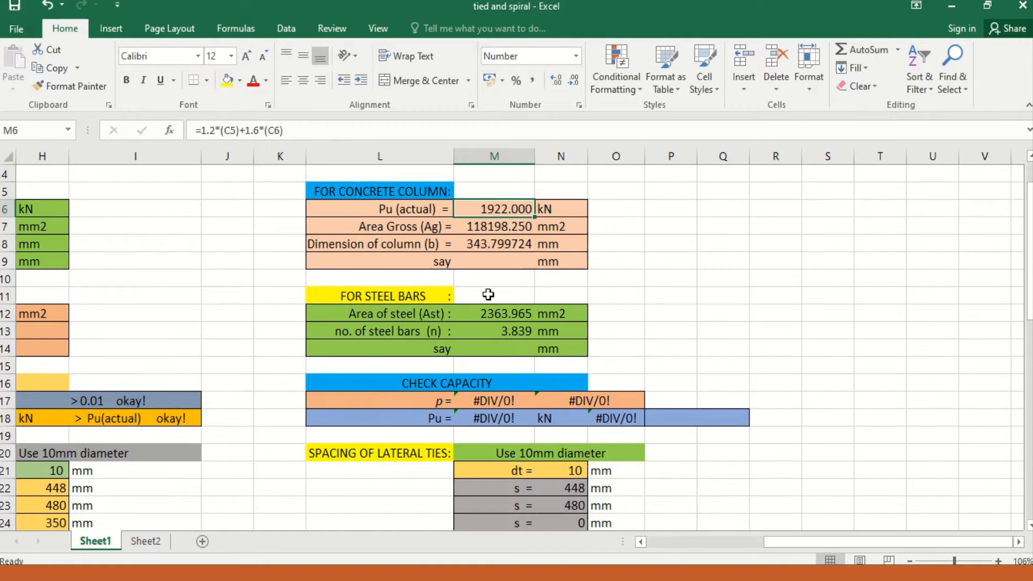
left_click(477, 262)
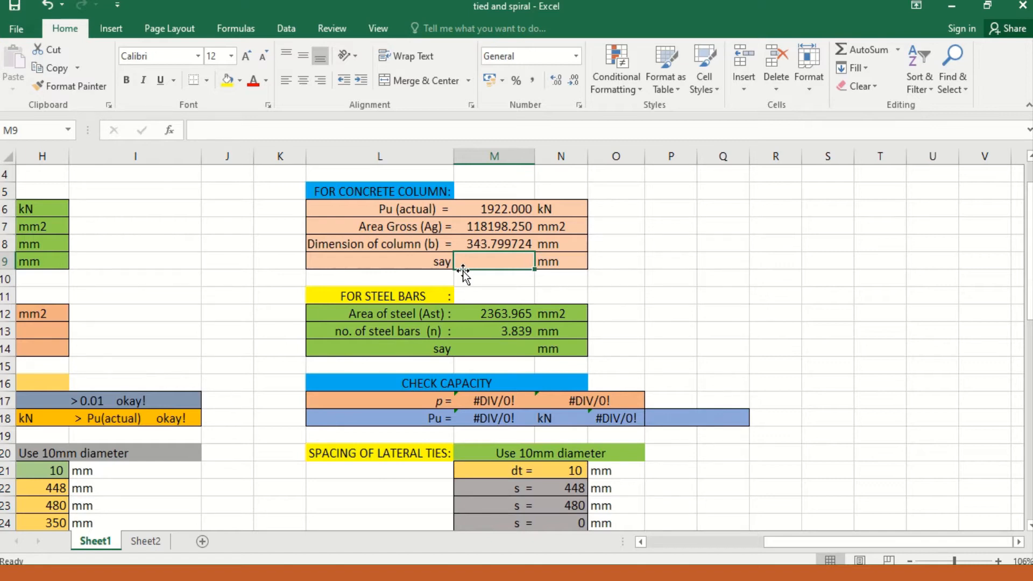
type("345")
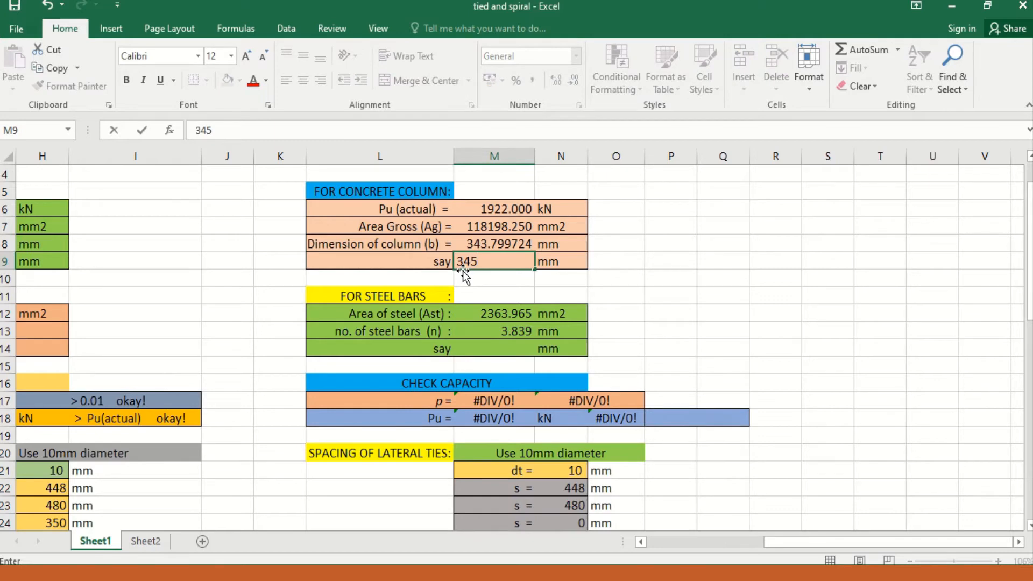
key("Return")
Step: Set the adopted (say) number of steel bars to 4 in the 2010/2015 NSCP section
key("Down")
key("Down")
key("Down")
key("Down")
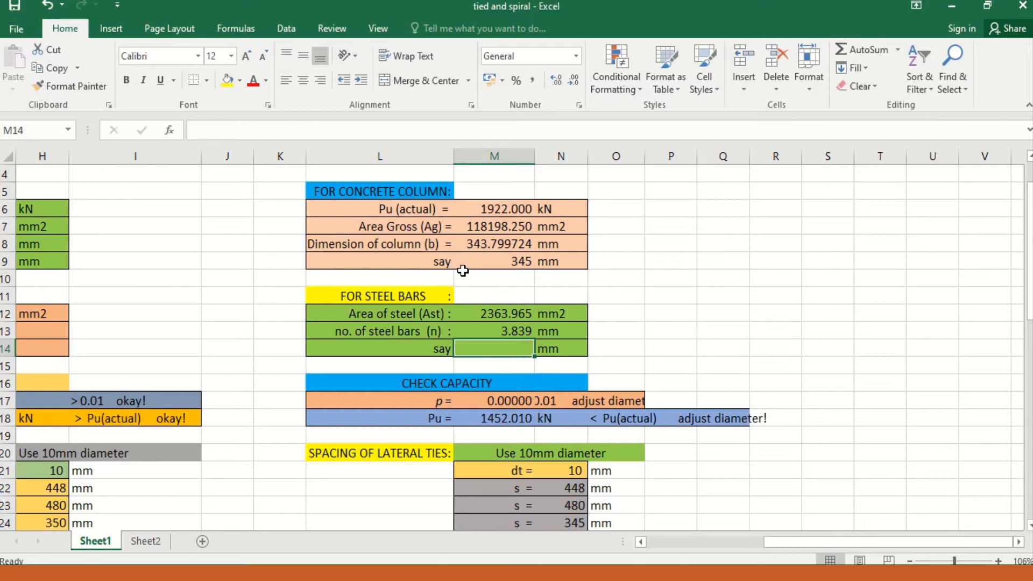
left_click(508, 327)
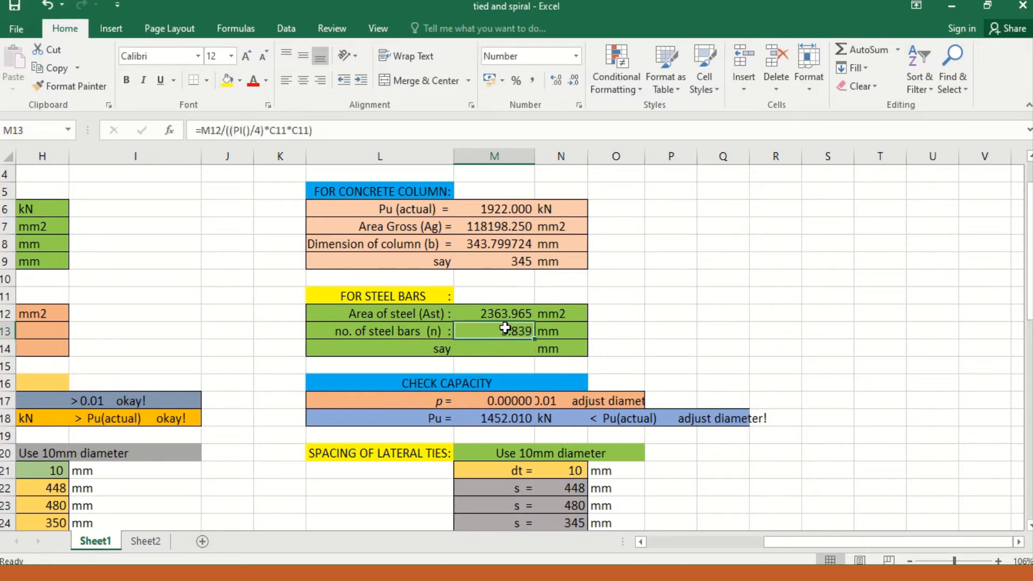
left_click(490, 347)
type("4")
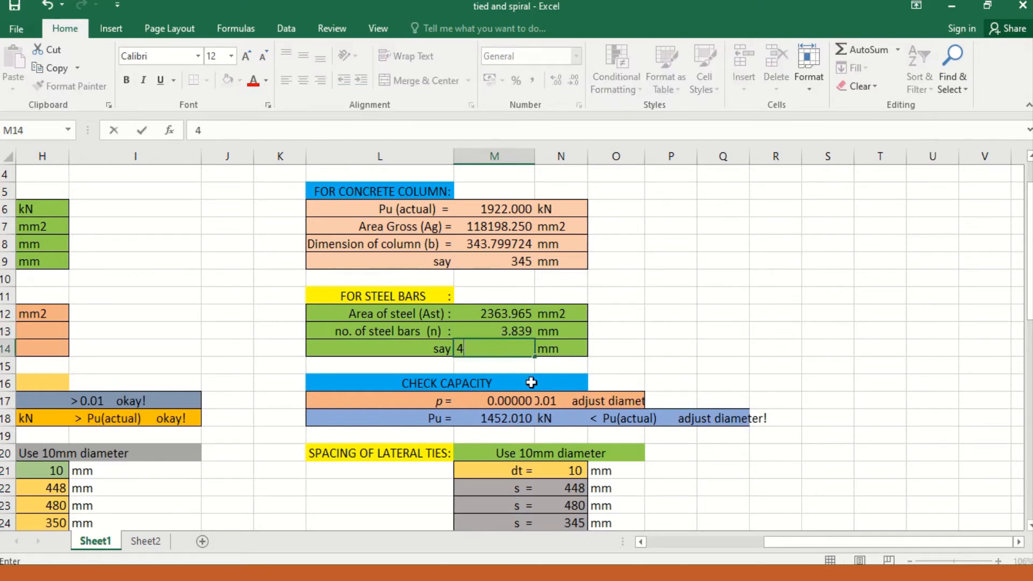
left_click(635, 334)
Step: Review the 2010/2015 NSCP capacity check, examining the steel ratio formula and comparing the computed Pu with the actual Pu
scroll(534, 337, "down", 1)
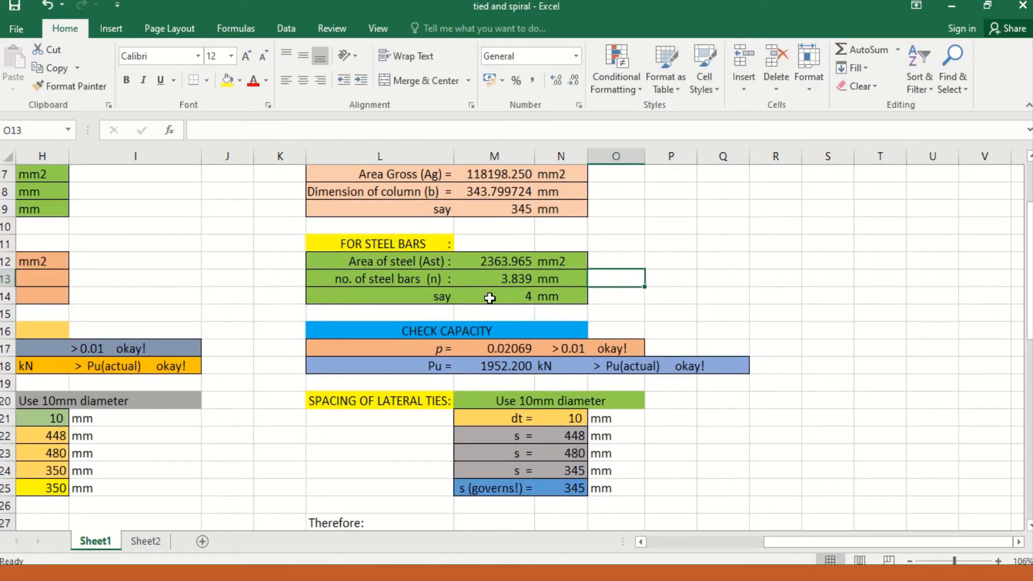
scroll(491, 299, "down", 1)
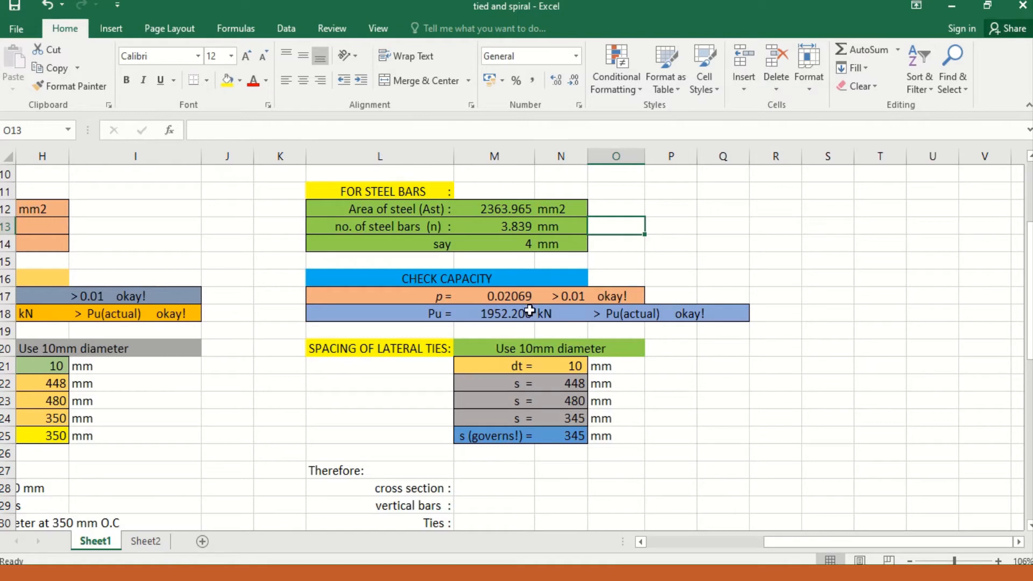
left_click(496, 297)
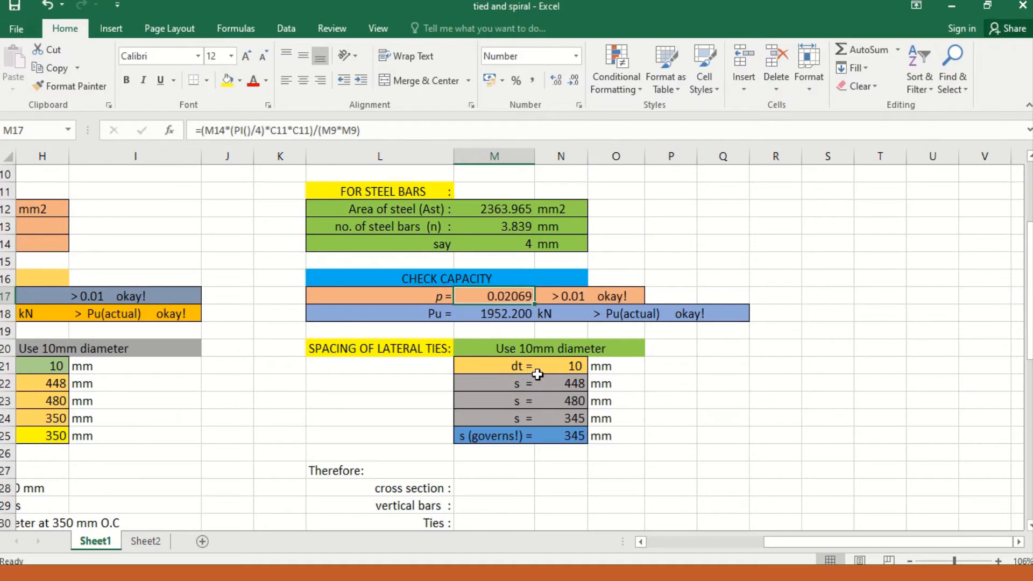
scroll(538, 375, "up", 1)
scroll(537, 375, "up", 1)
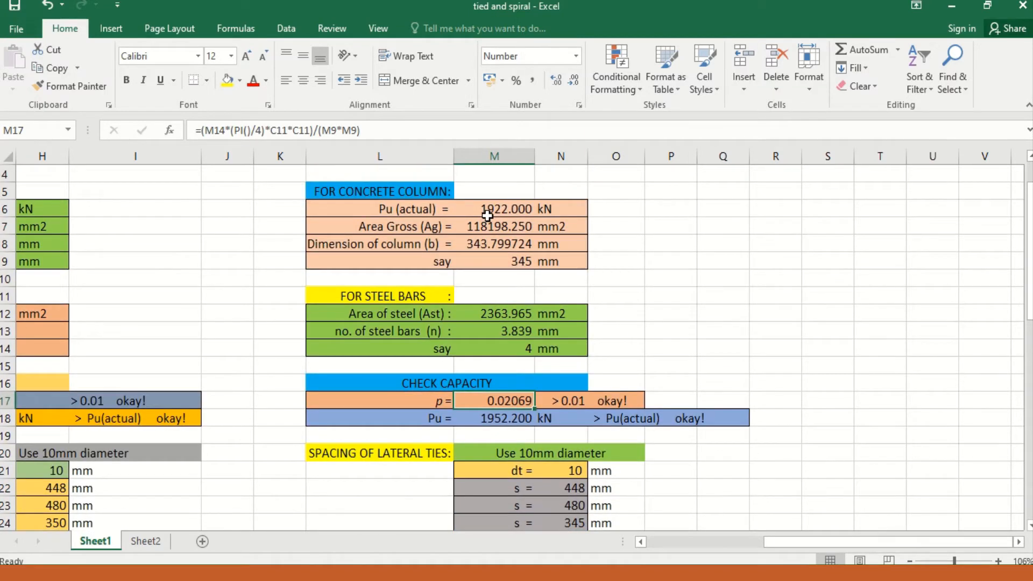
scroll(517, 378, "down", 4)
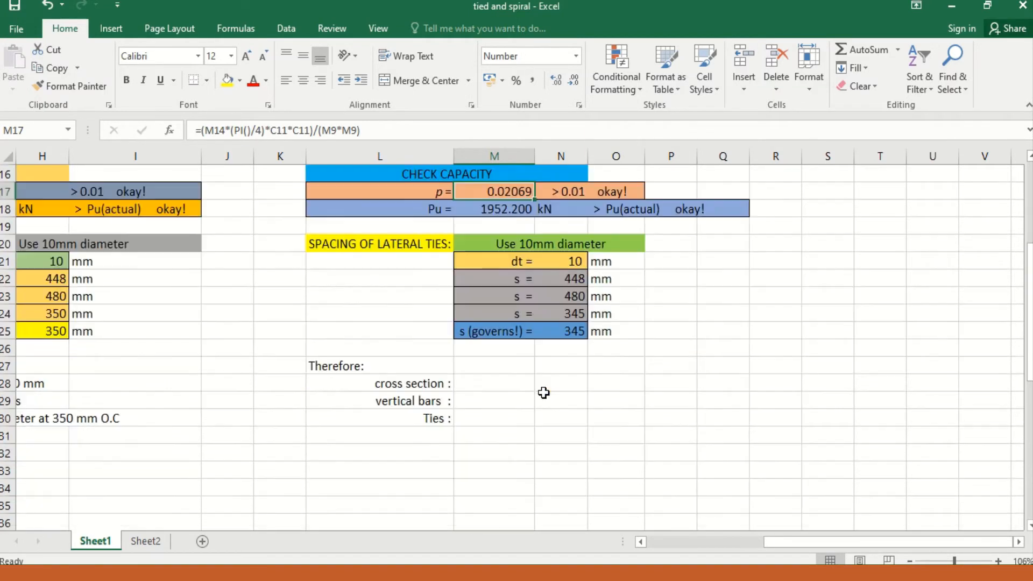
scroll(501, 300, "up", 1)
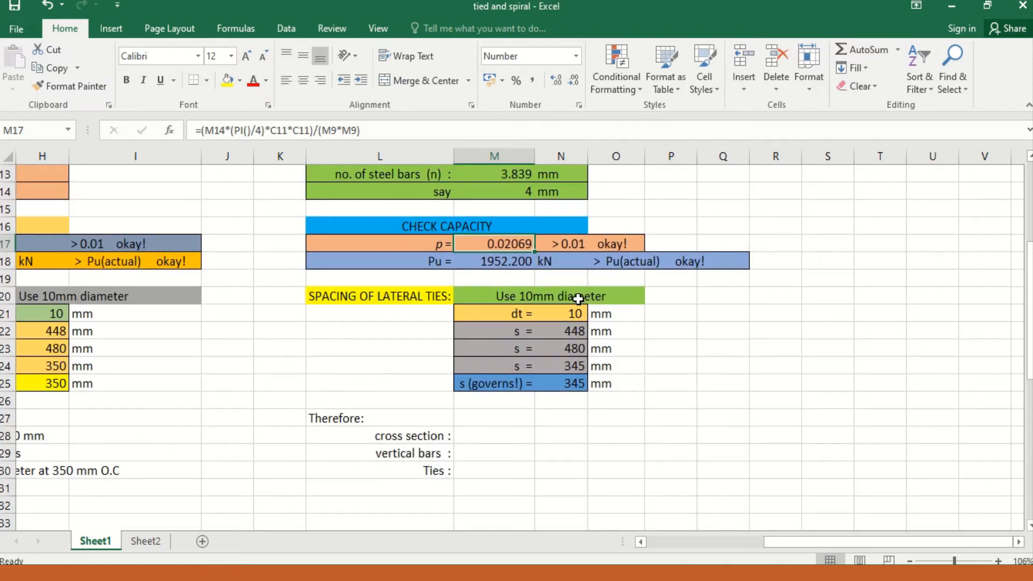
Step: Examine the formulas behind the lateral tie diameter and the tie spacing values in the 2010/2015 NSCP section
left_click(573, 299)
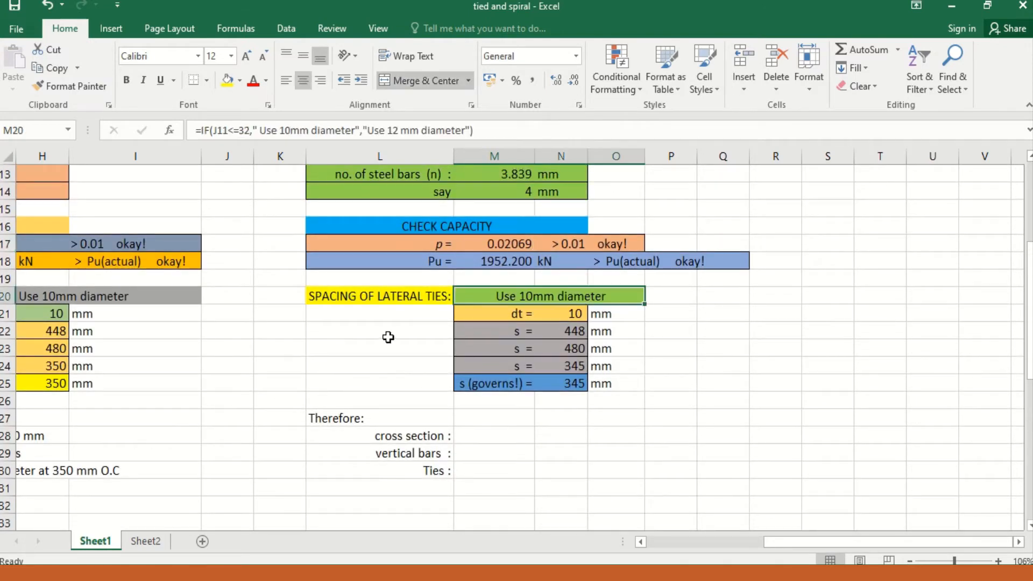
left_click(547, 333)
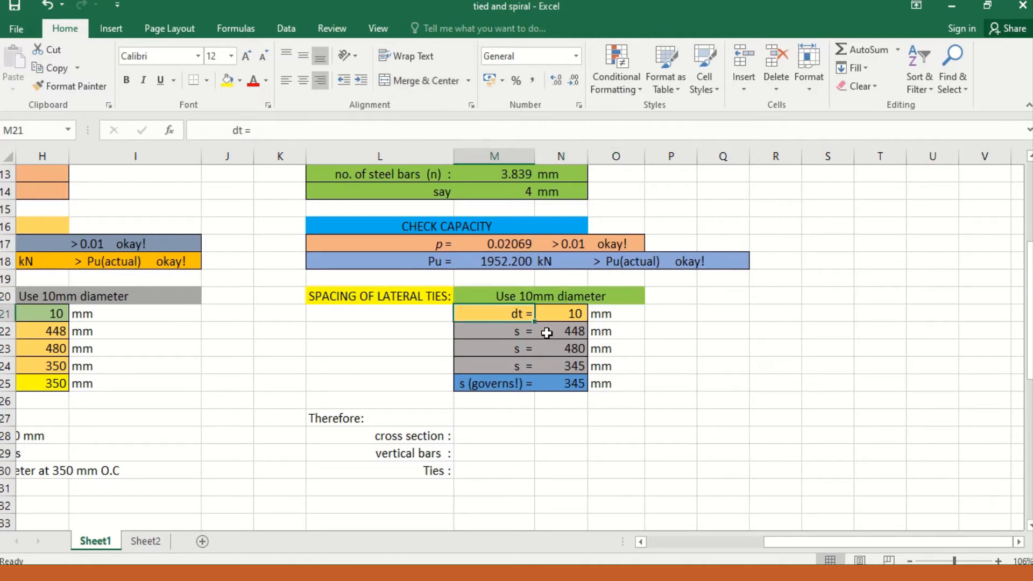
key("Down")
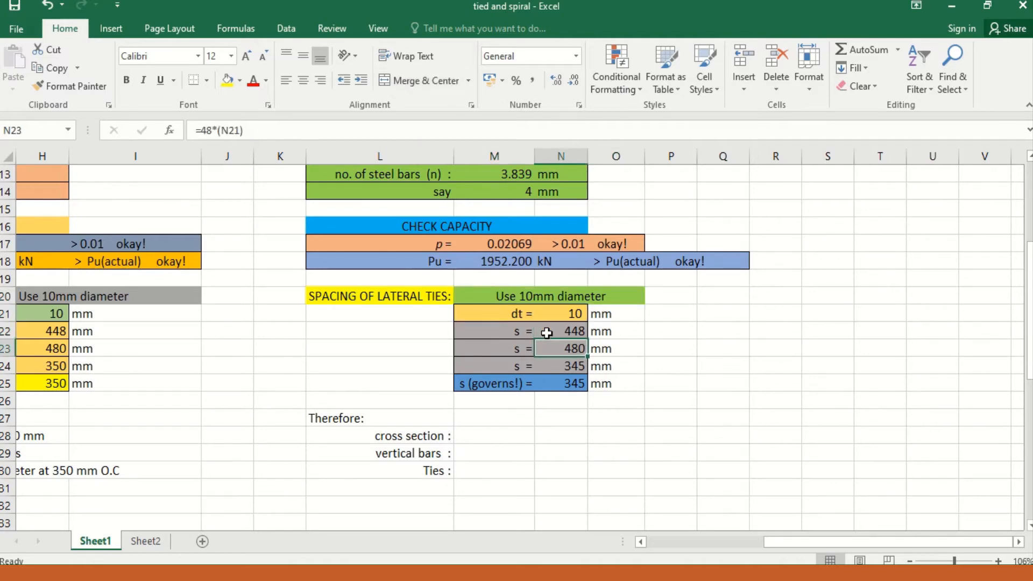
key("Down")
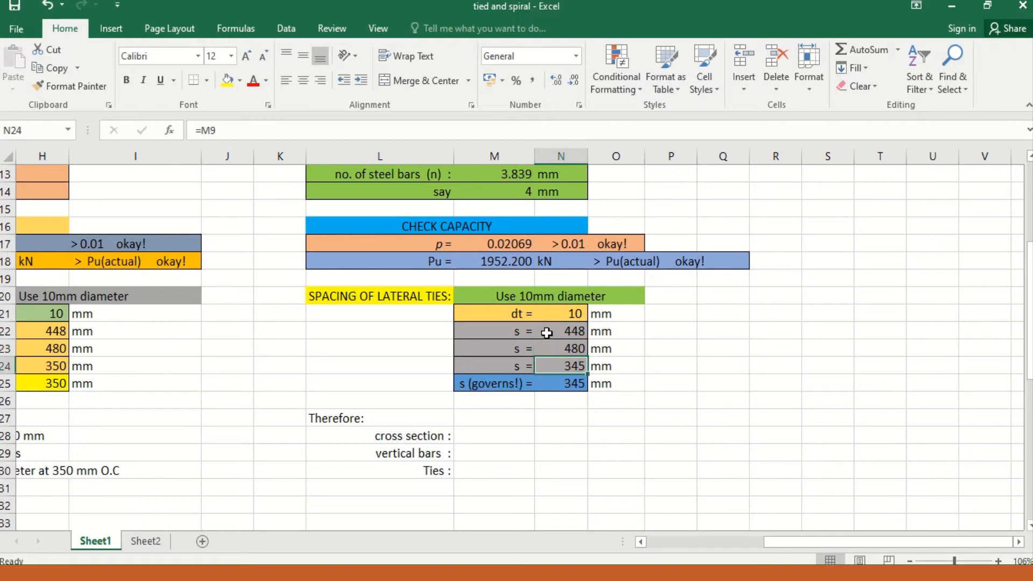
key("Down")
key("Right")
key("Left")
key("Right")
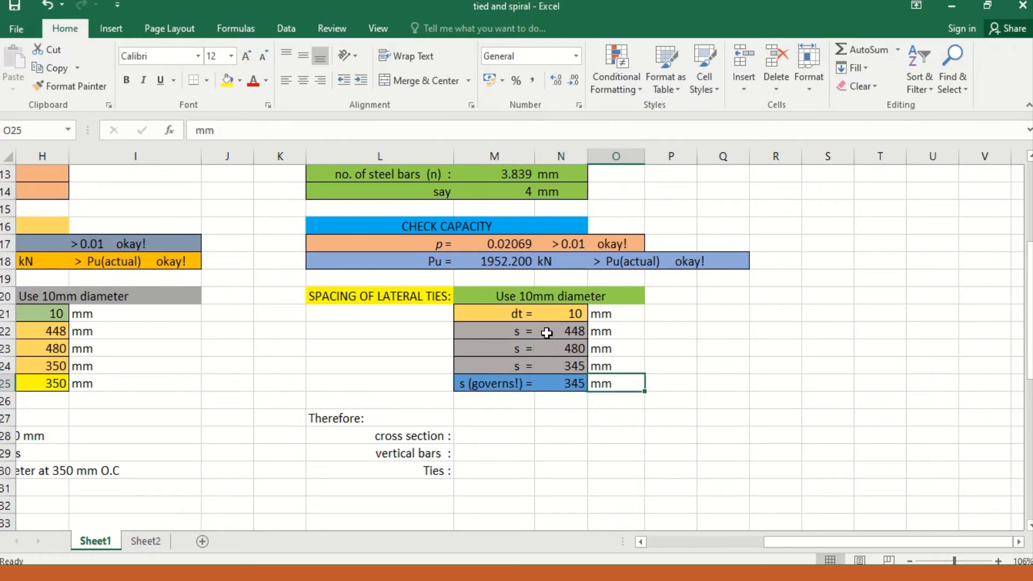
Step: Enter 345 mm x 345 mm as the cross section in the 2010/2015 NSCP design summary
key("Down")
key("Down")
key("Down")
key("Left")
key("Left")
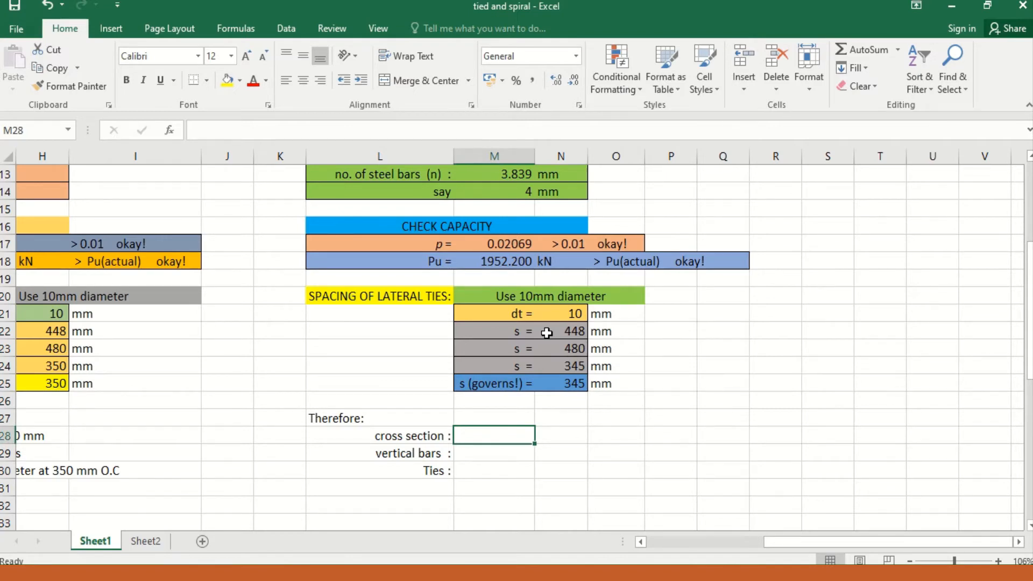
type("345")
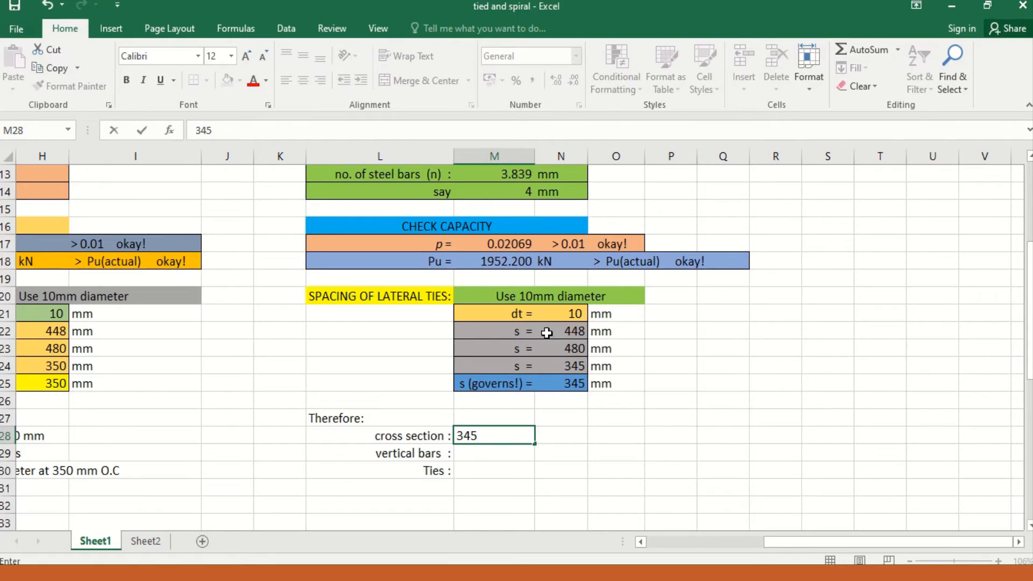
type(" mm x 345 mm")
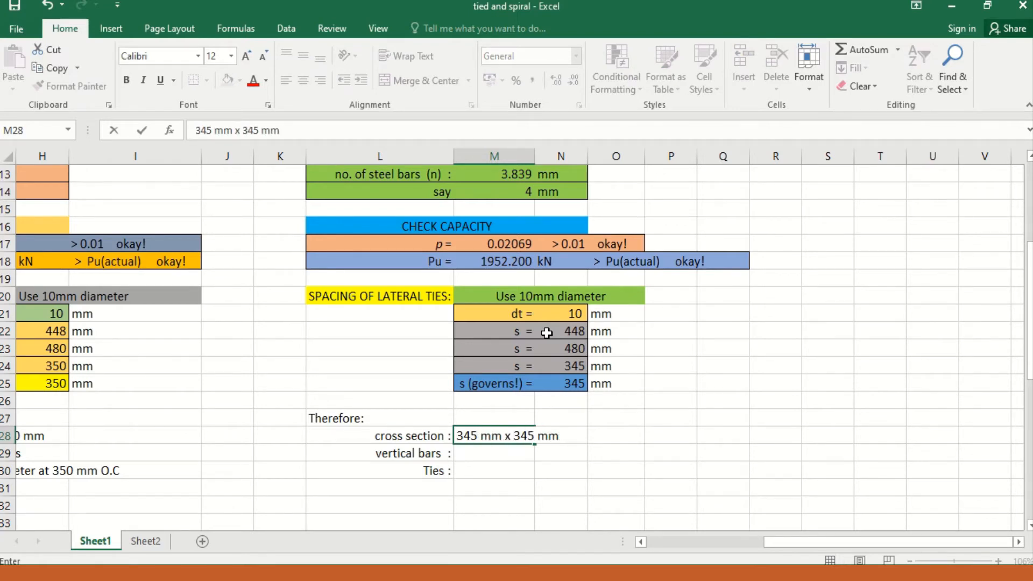
key("Return")
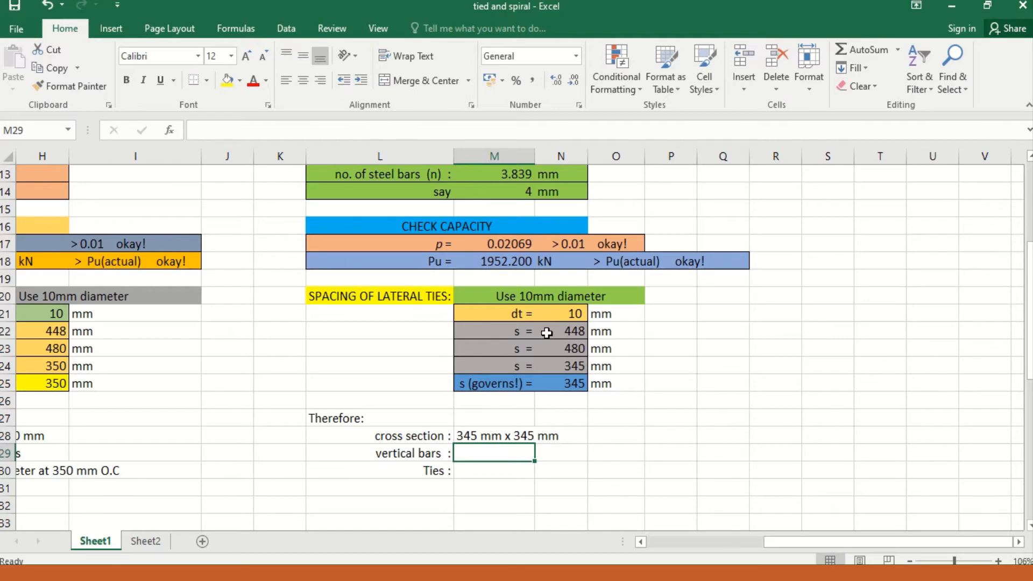
Step: Enter 4-28mm diam. Bars as the vertical bars in the 2010/2015 NSCP design summary
type("4-28")
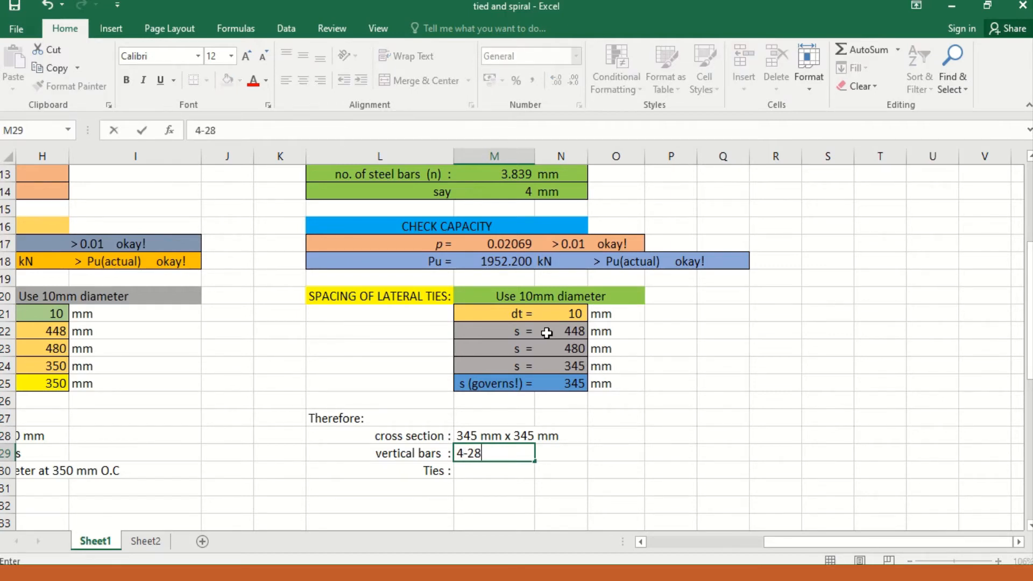
type("mm diam.")
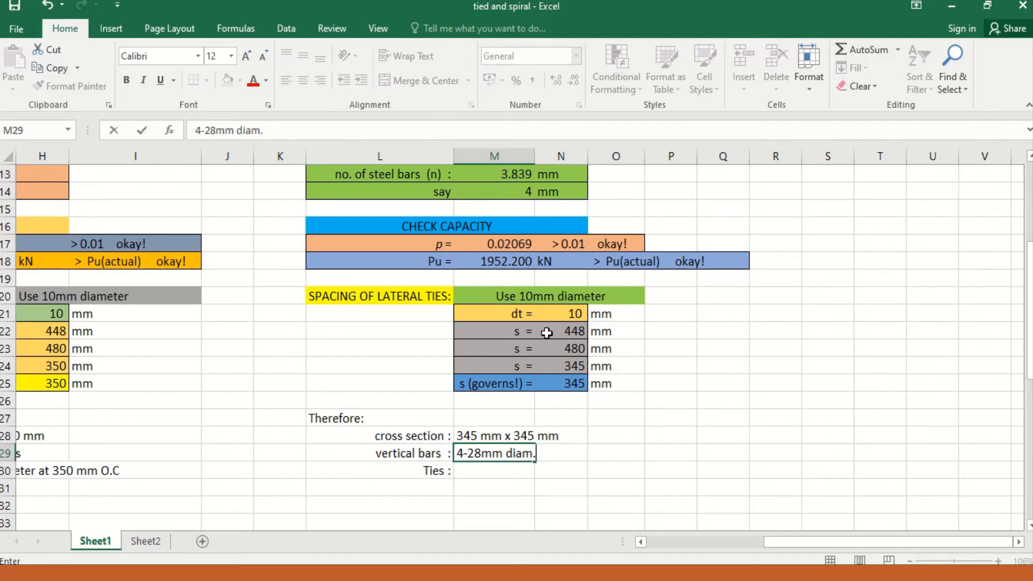
type(" bars")
key("Return")
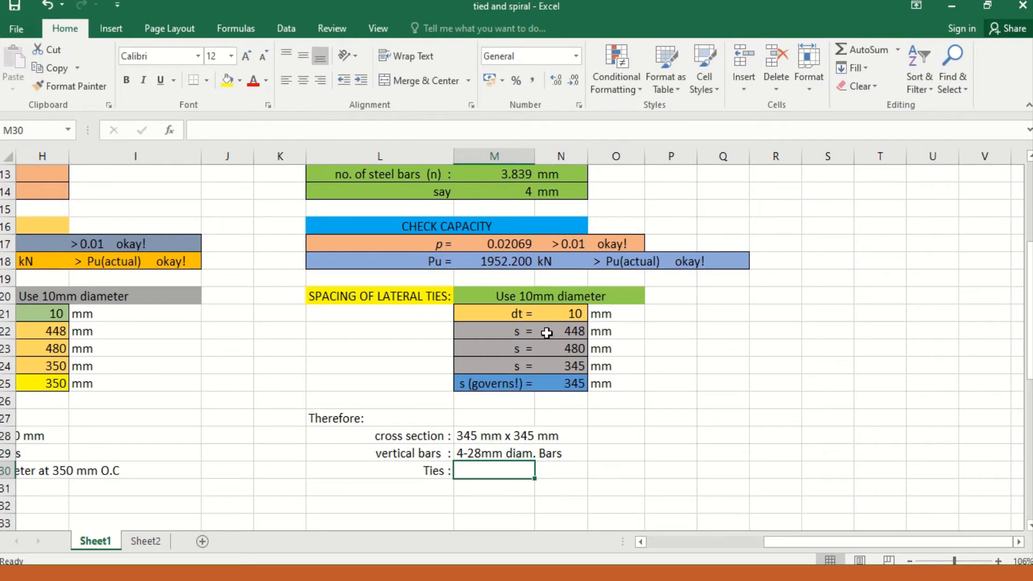
Step: Enter 10 mm diam. At 345 mm O.C as the ties in the 2010/2015 NSCP design summary
type("10 m")
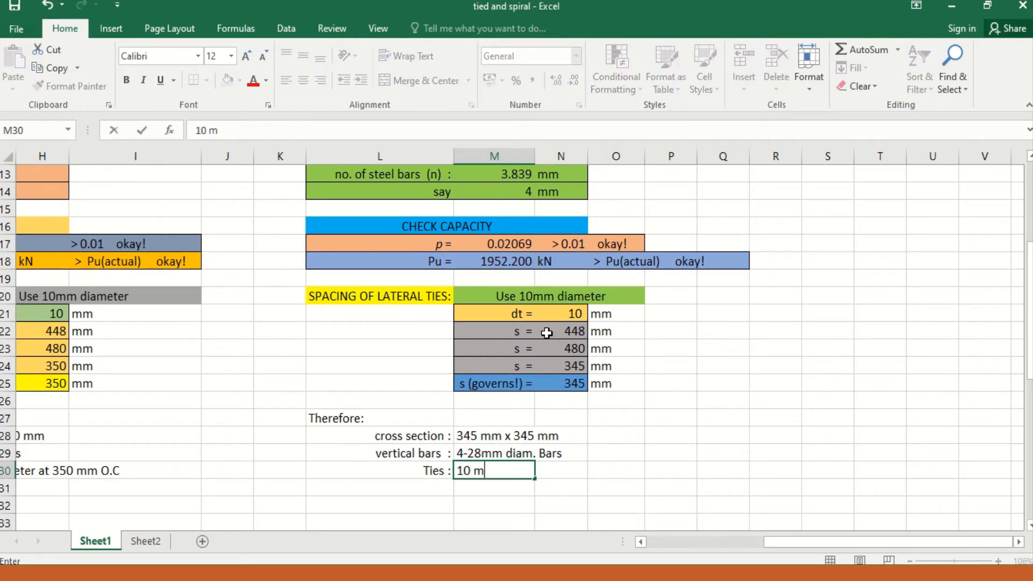
type("m diam. At")
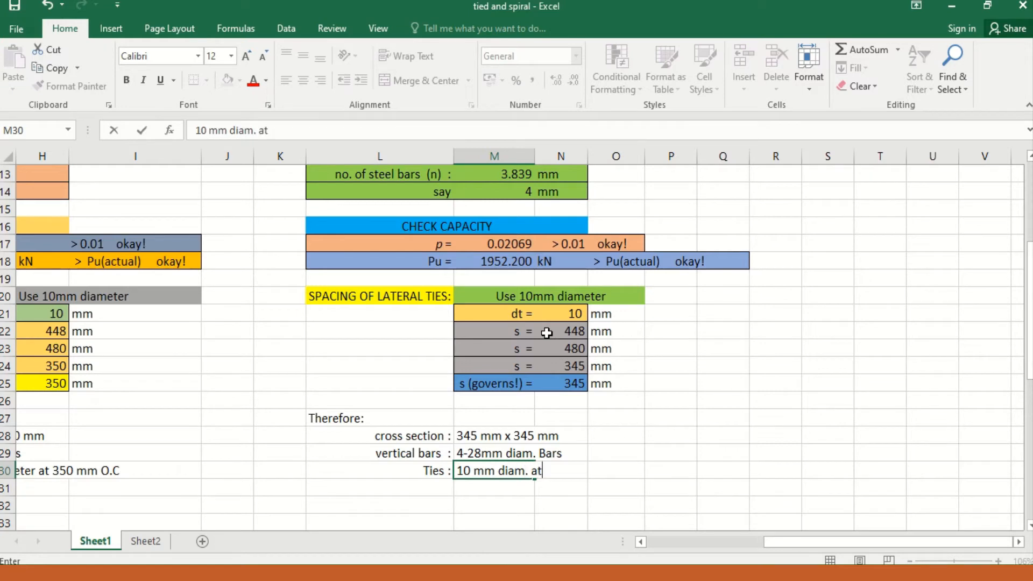
type(" 345 mm O")
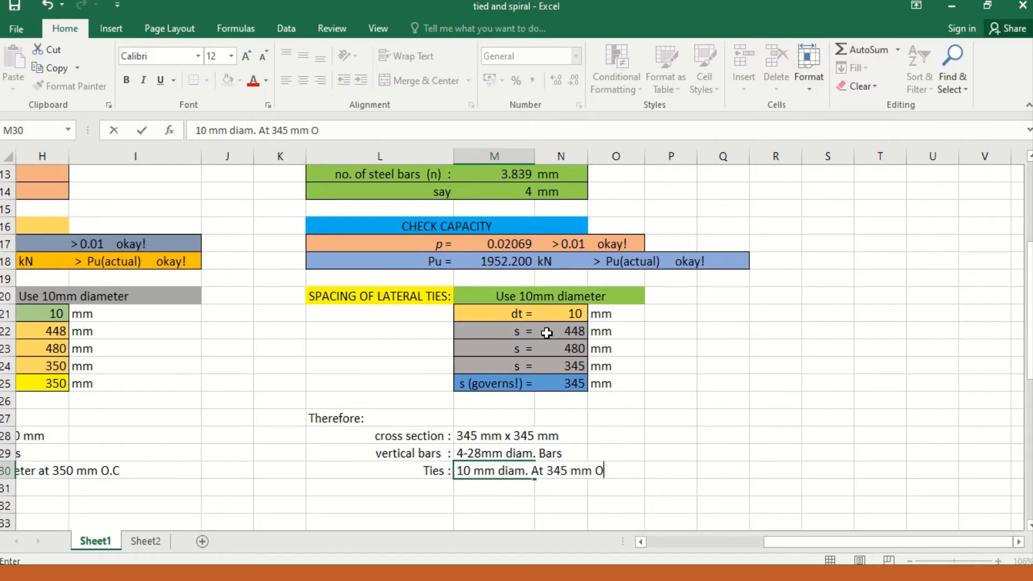
type(".C")
left_click(655, 447)
Step: Review the completed tied column sheet, covering the input data and the results for both NSCP codes
scroll(608, 430, "up", 3)
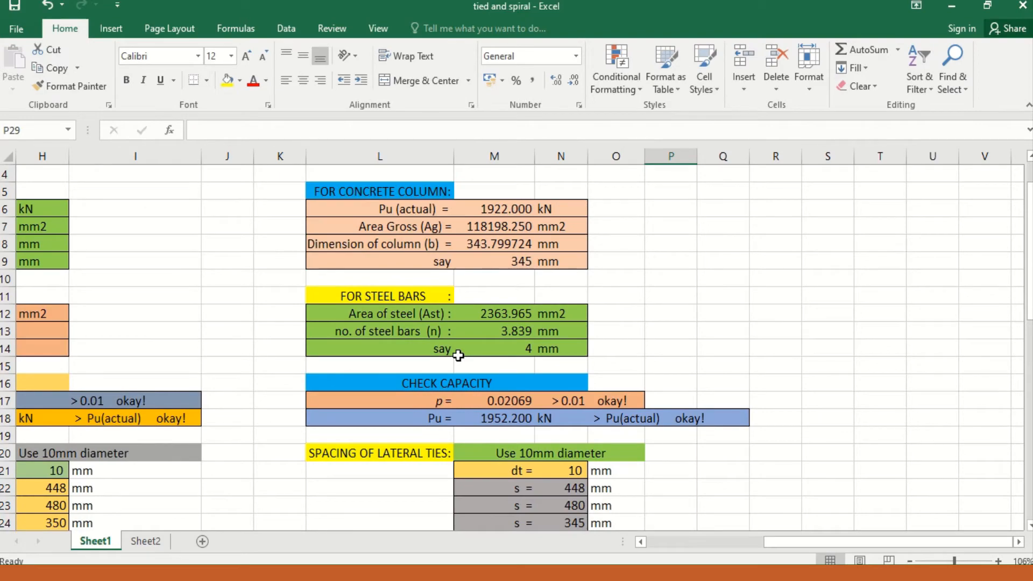
key("Left")
key("Left")
key("Left")
key("Left")
key("Left")
key("Left")
key("Home")
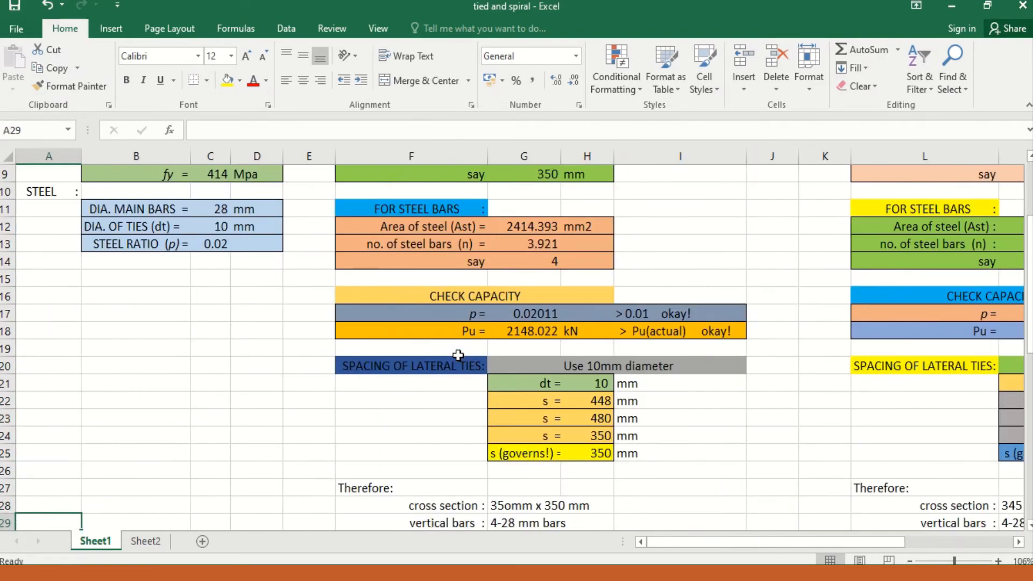
key("Up")
key("Up")
key("Up")
key("Up")
key("Up")
key("Up")
key("Up")
key("Up")
key("Up")
key("Up")
key("Up")
key("Up")
key("Up")
key("Up")
key("Up")
key("Up")
key("Up")
key("Up")
key("Up")
key("Up")
key("Right")
key("Right")
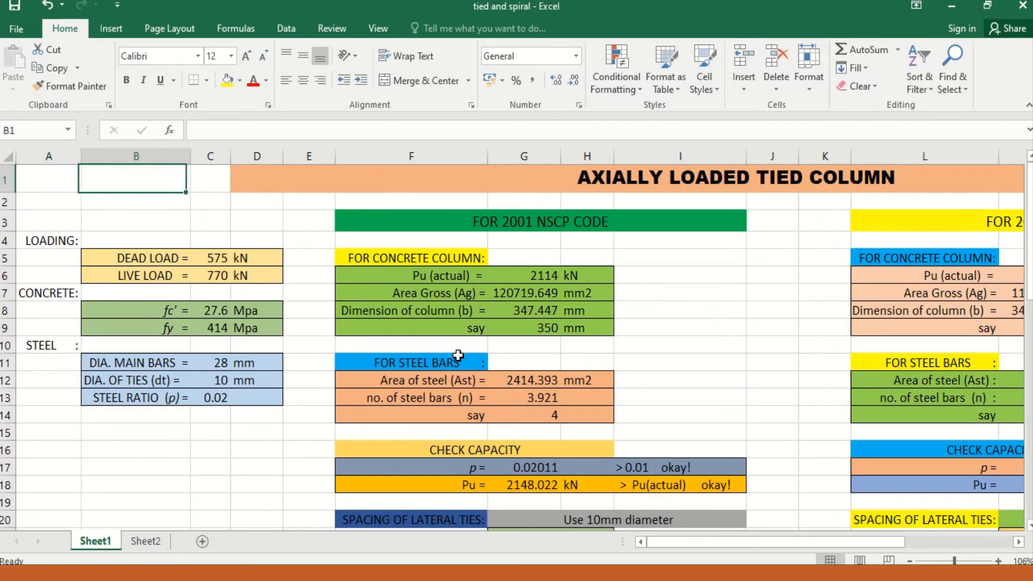
scroll(458, 355, "right", 3)
key("Home")
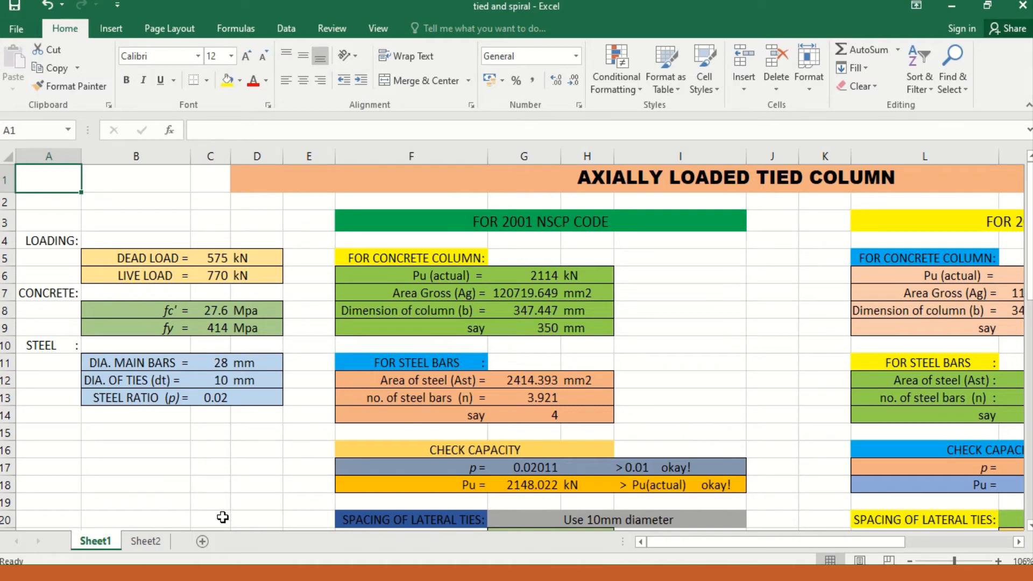
Step: Open Sheet2 for the axially loaded spiral column and look over its loading, concrete and steel input fields
left_click(146, 542)
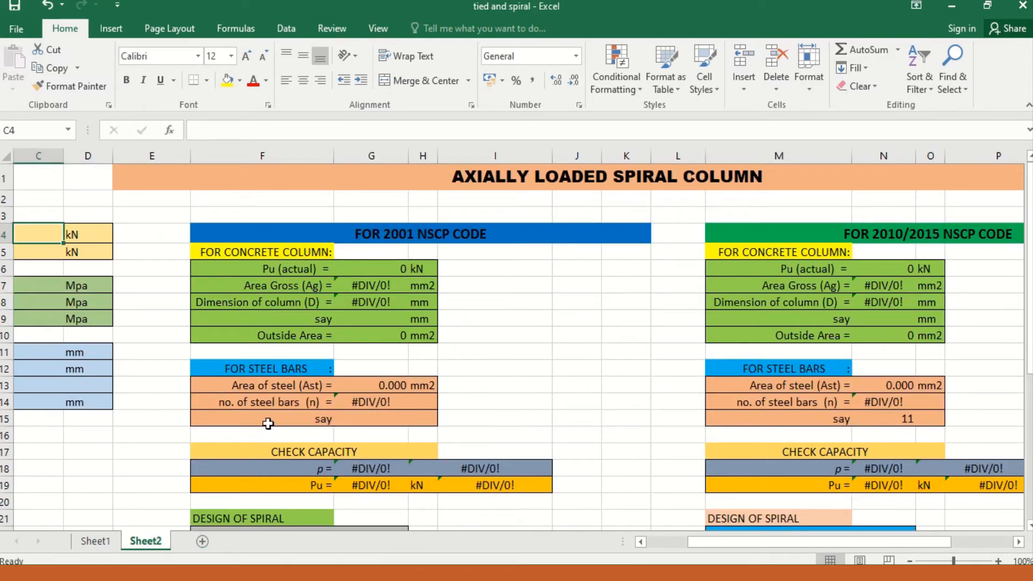
scroll(345, 393, "left", 3)
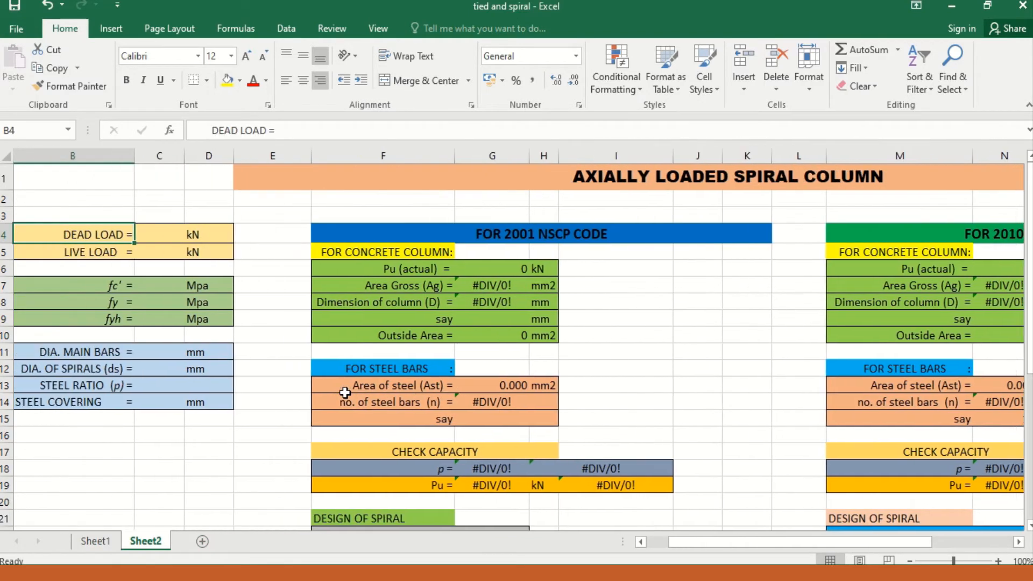
key("Down")
key("Down")
key("Down")
key("Down")
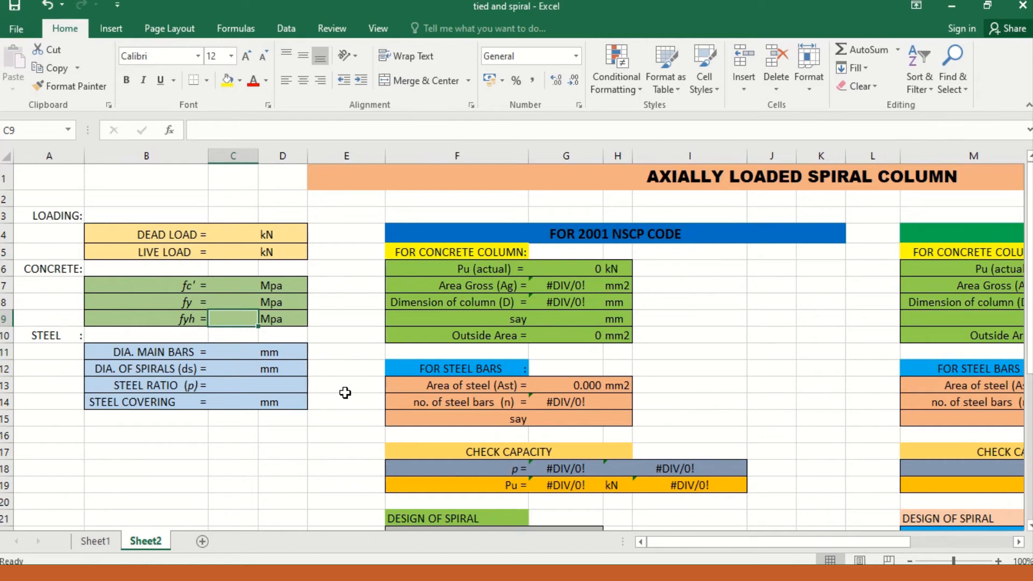
key("Down")
key("Down")
key("Down")
key("Down")
key("Down")
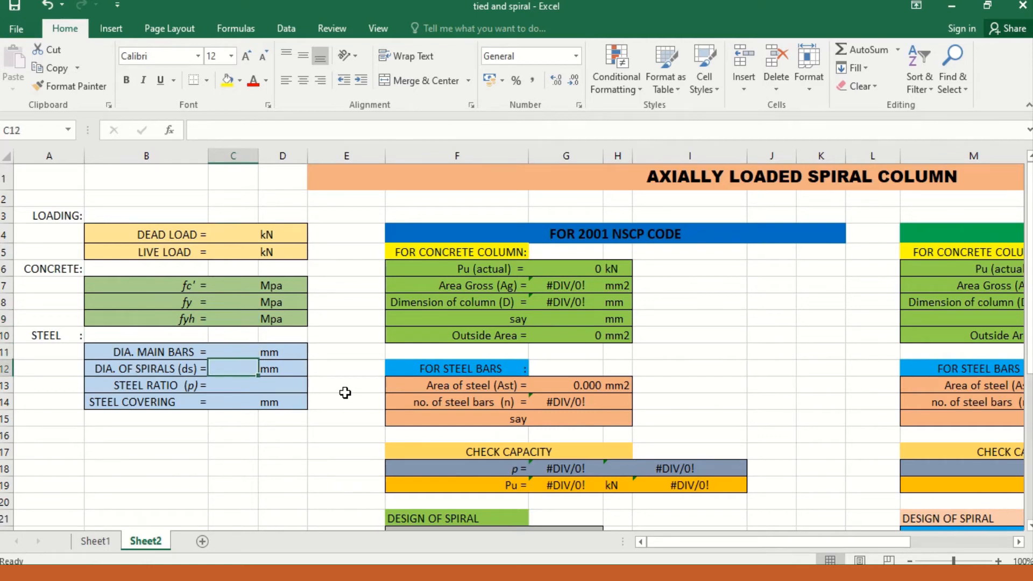
key("Right")
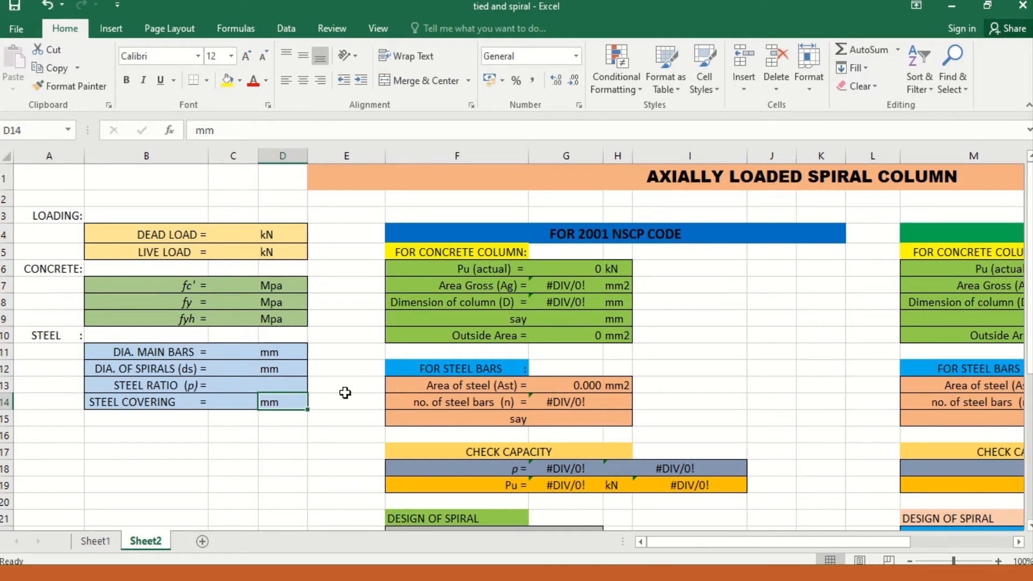
key("Up")
key("Up")
key("Up")
key("Up")
key("Up")
key("Up")
key("Up")
key("Up")
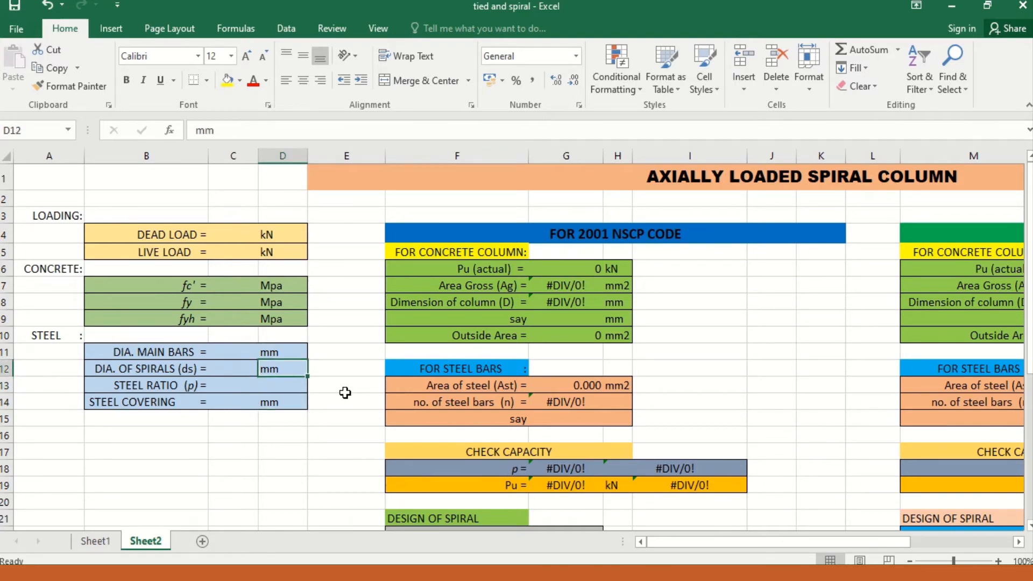
key("Up")
key("Left")
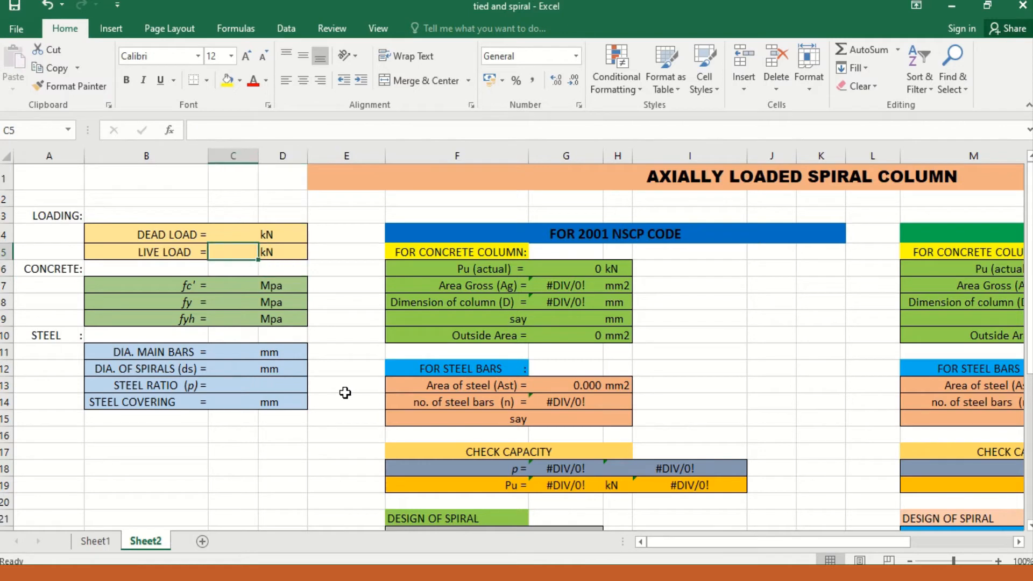
key("Up")
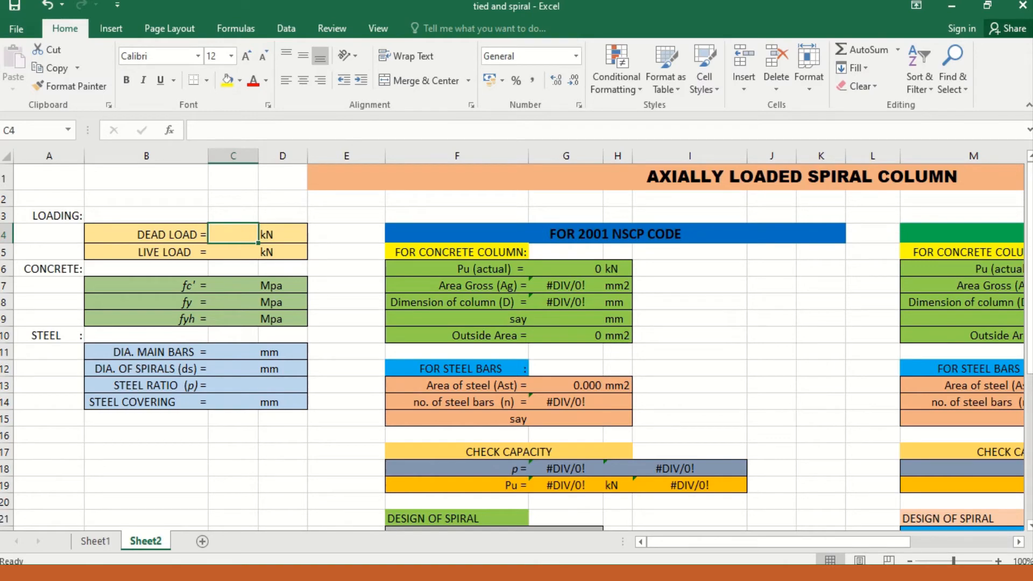
Step: Switch to the textbook PDF and read the given data of Problem 5.5 on the round spiral column
left_click(432, 571)
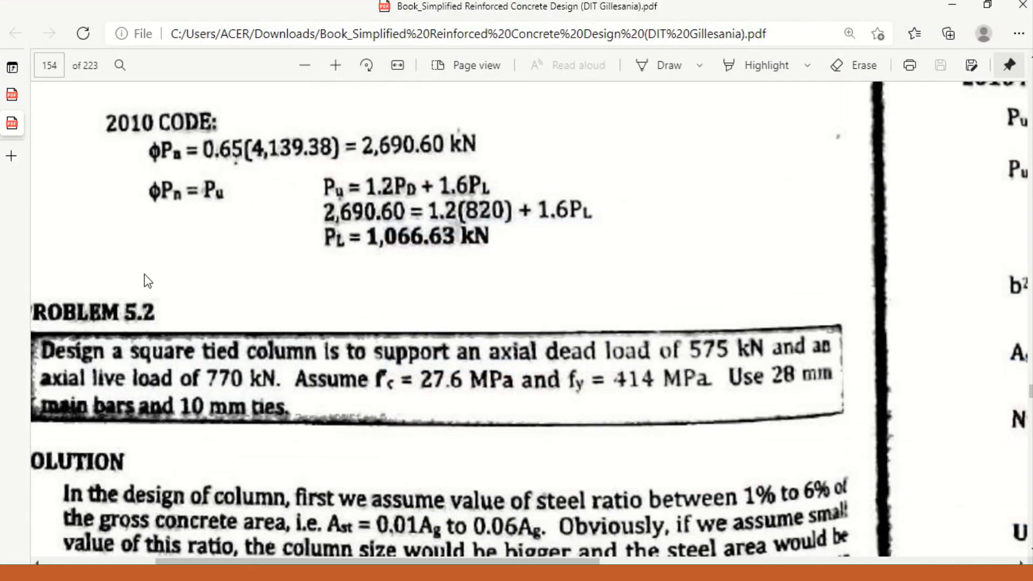
left_click(21, 94)
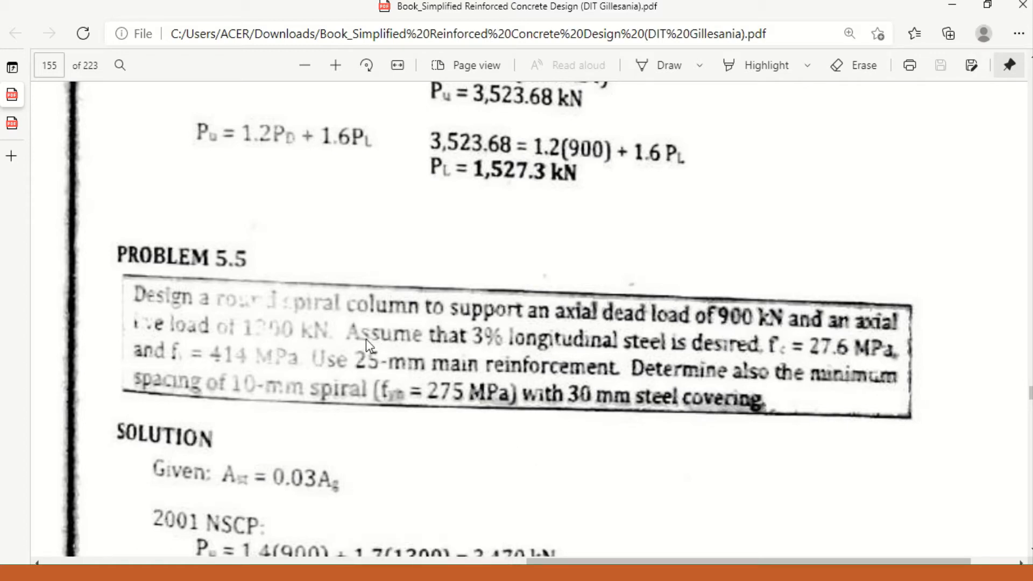
left_click(210, 573)
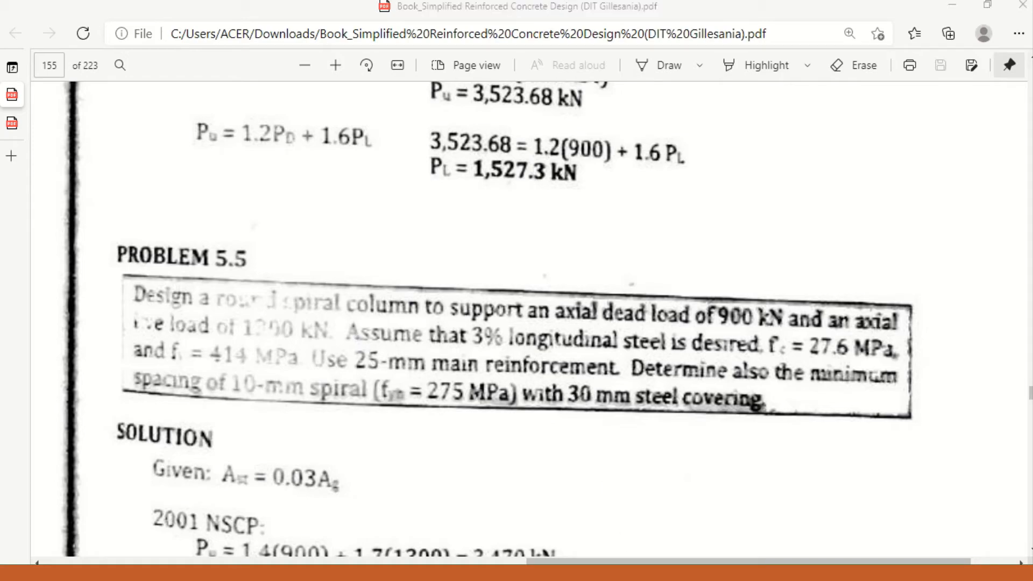
Step: Set the spiral column's dead load to 900 kN and its live load to 1300 kN
type("900")
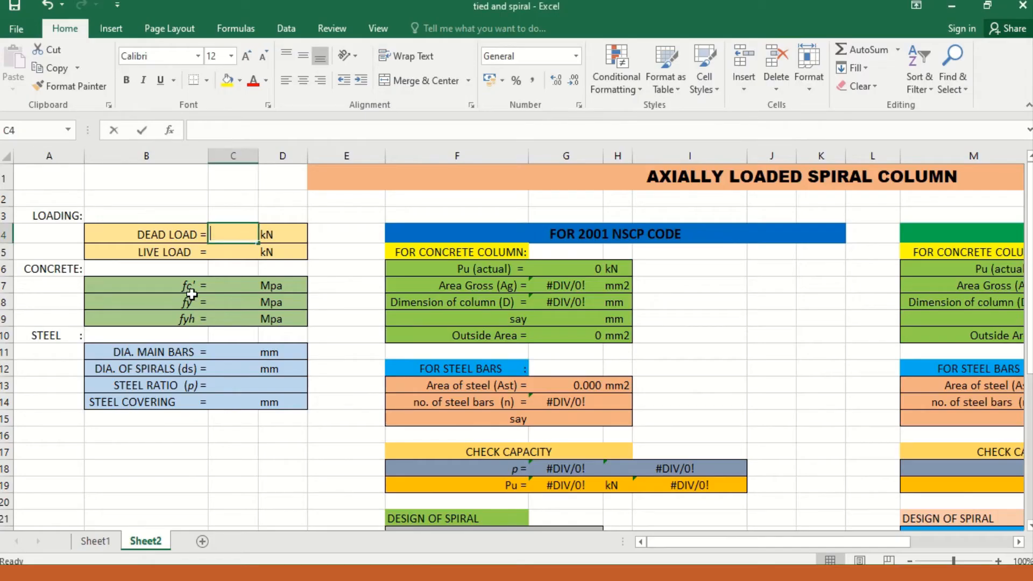
key("Return")
type("1300")
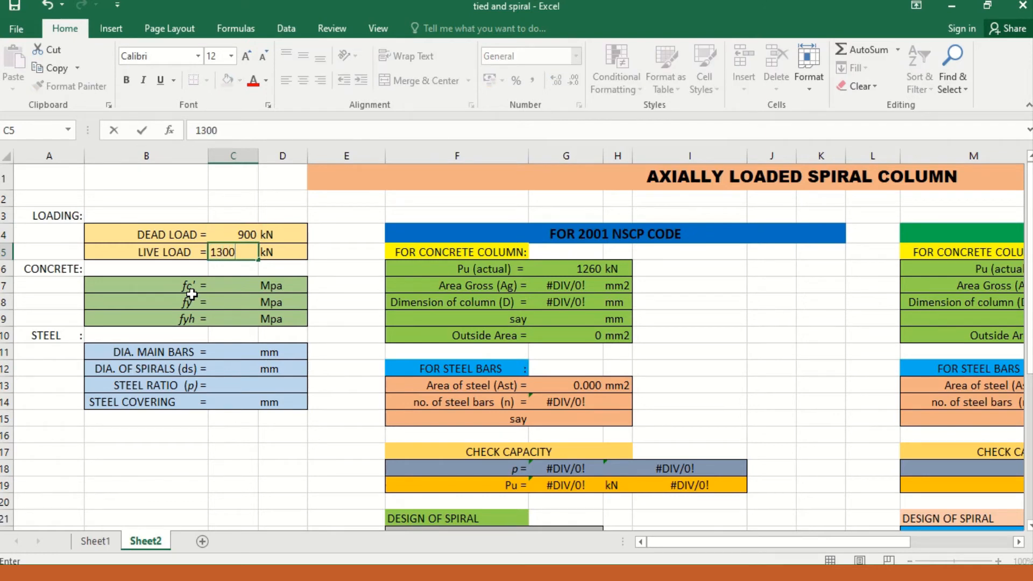
key("Return")
key("Return")
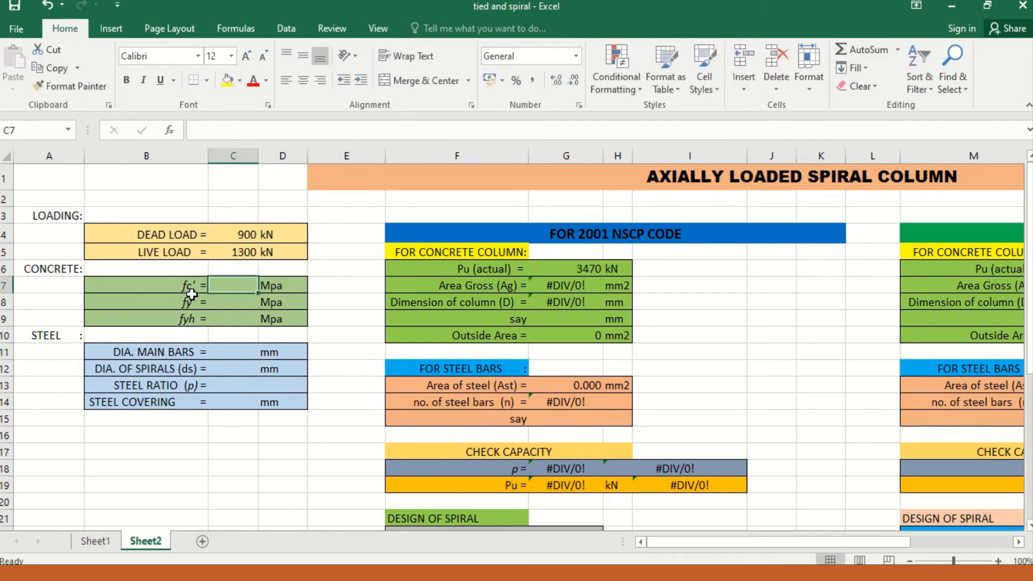
Step: Set the spiral column's fc' to 27.6 MPa and fy to 414 MPa
type("2")
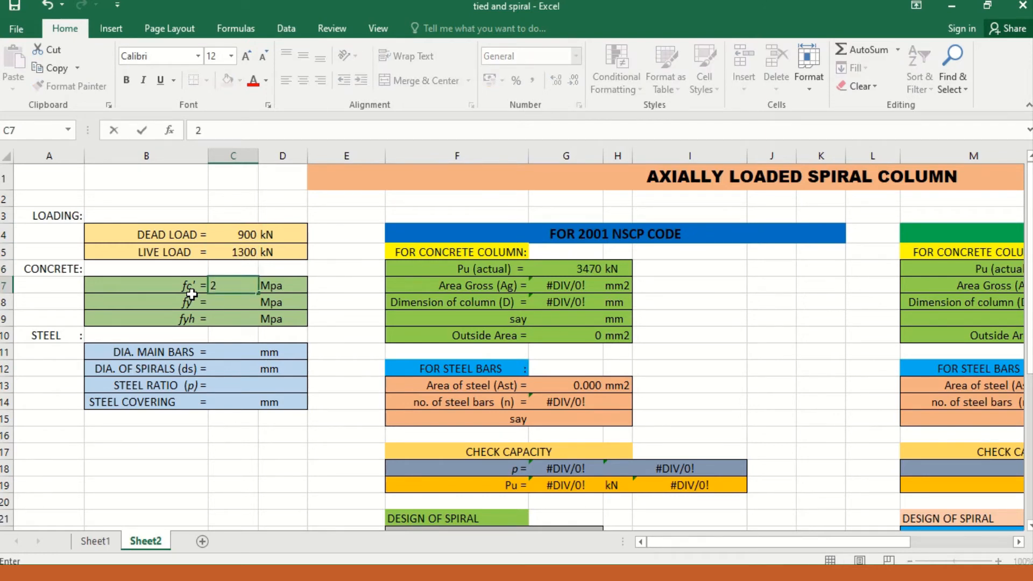
type("7.6")
key("Return")
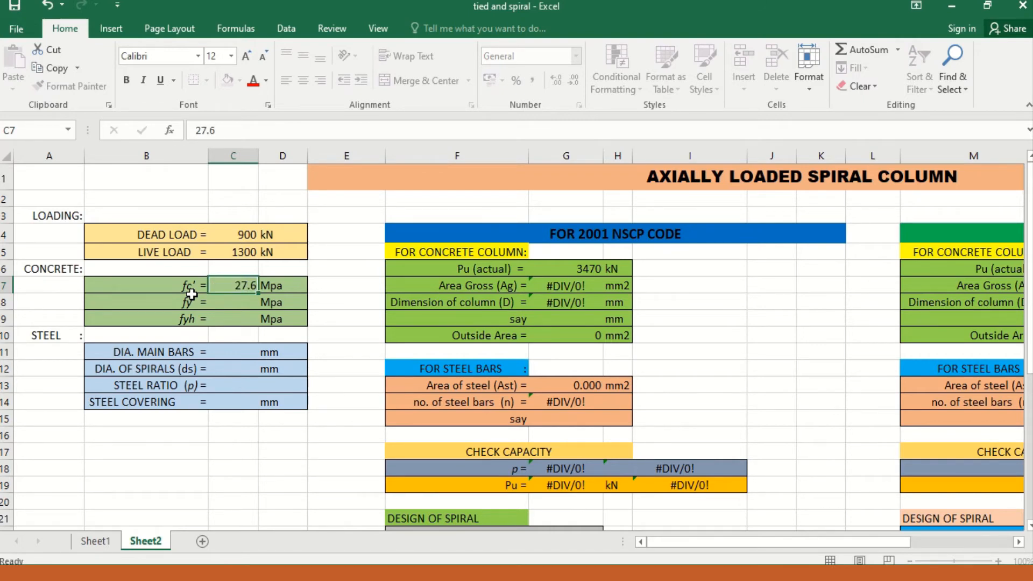
type("414")
key("Return")
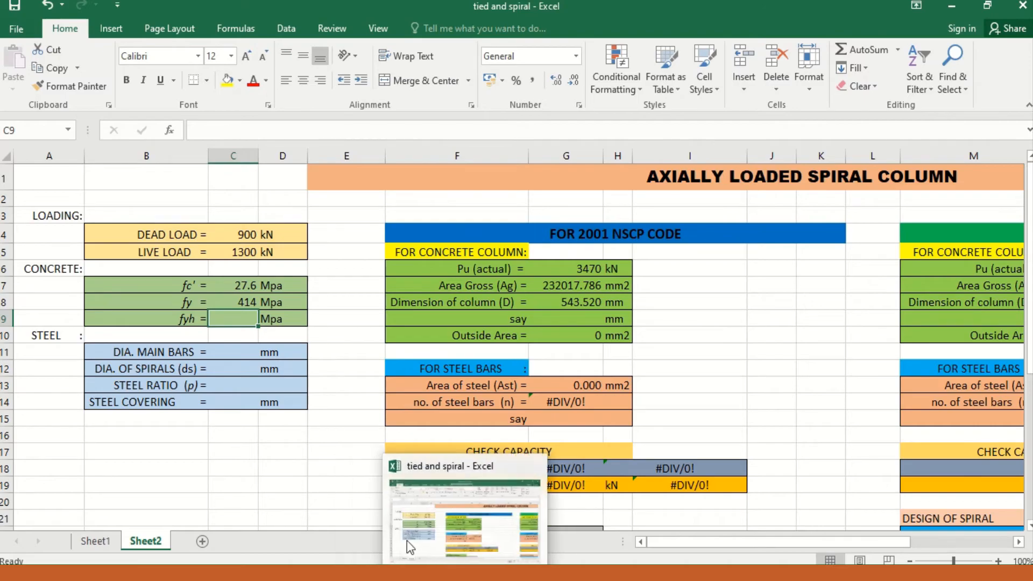
Step: Check Problem 5.5 in the textbook PDF for the spiral yield strength and set fyh to 275 MPa in the spreadsheet
left_click(415, 544)
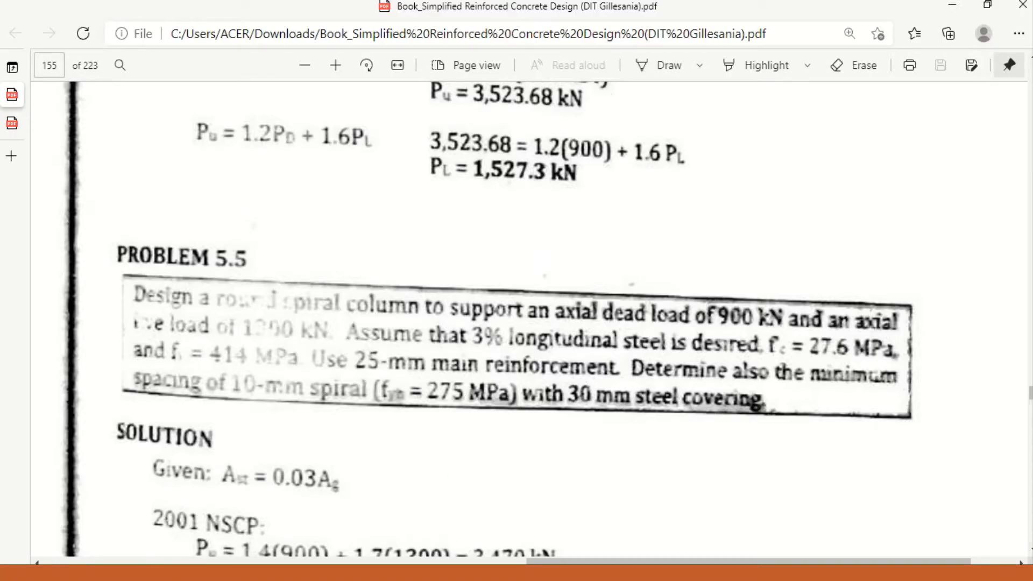
left_click(336, 572)
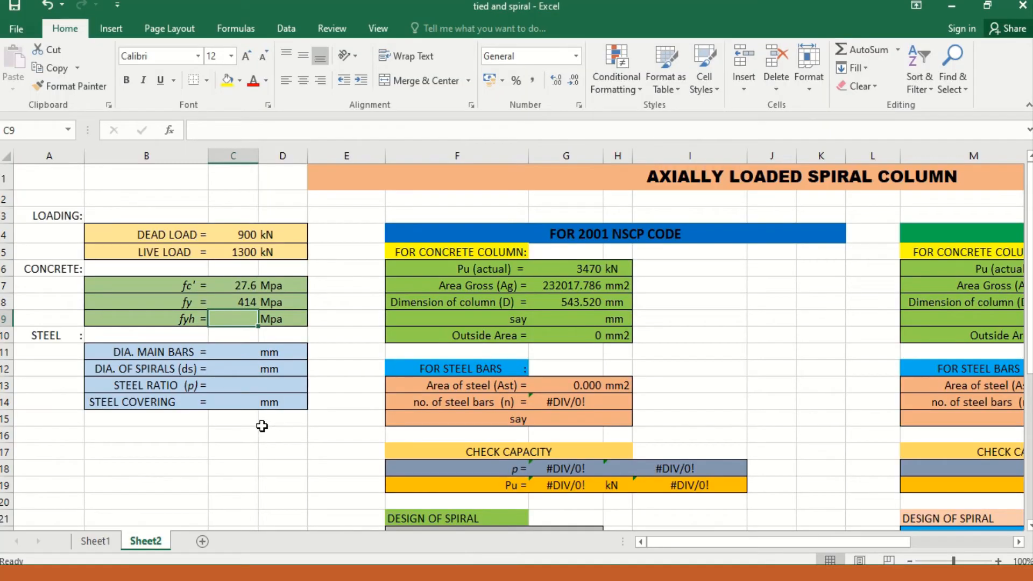
type("275")
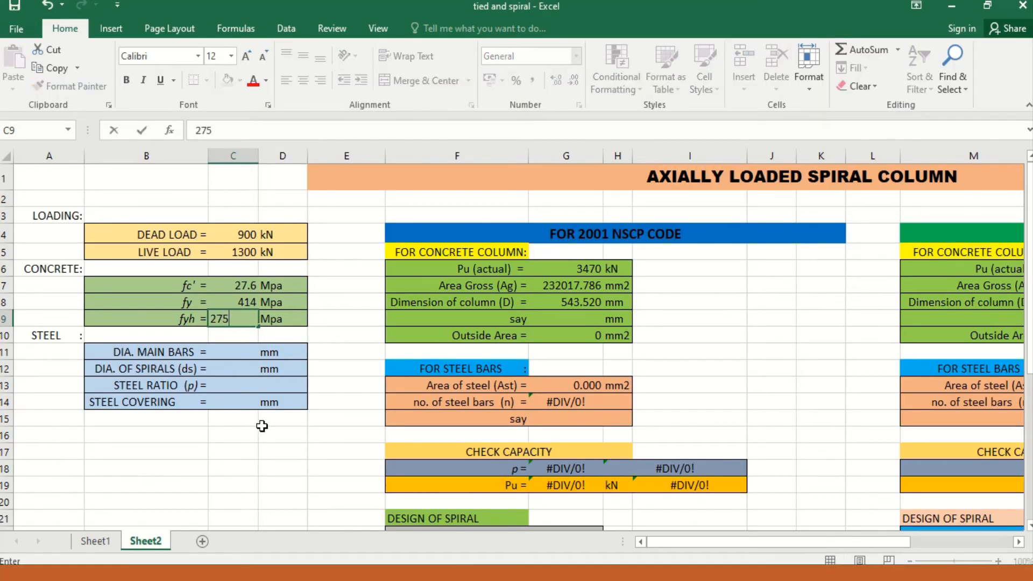
key("Return")
key("Return")
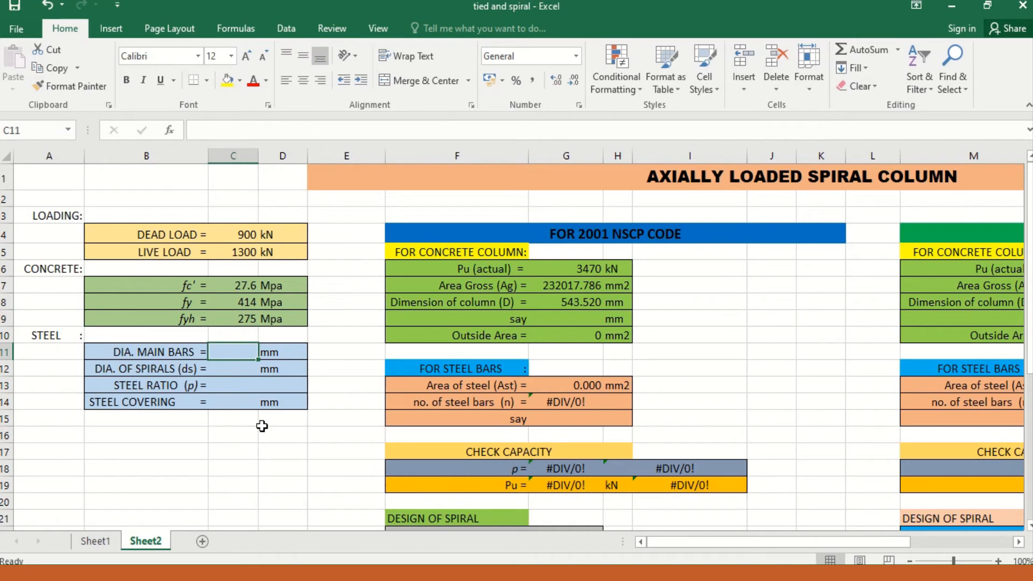
Step: Set the spiral column's main bar diameter to 25 mm and the spiral diameter to 10 mm
type("25")
key("Return")
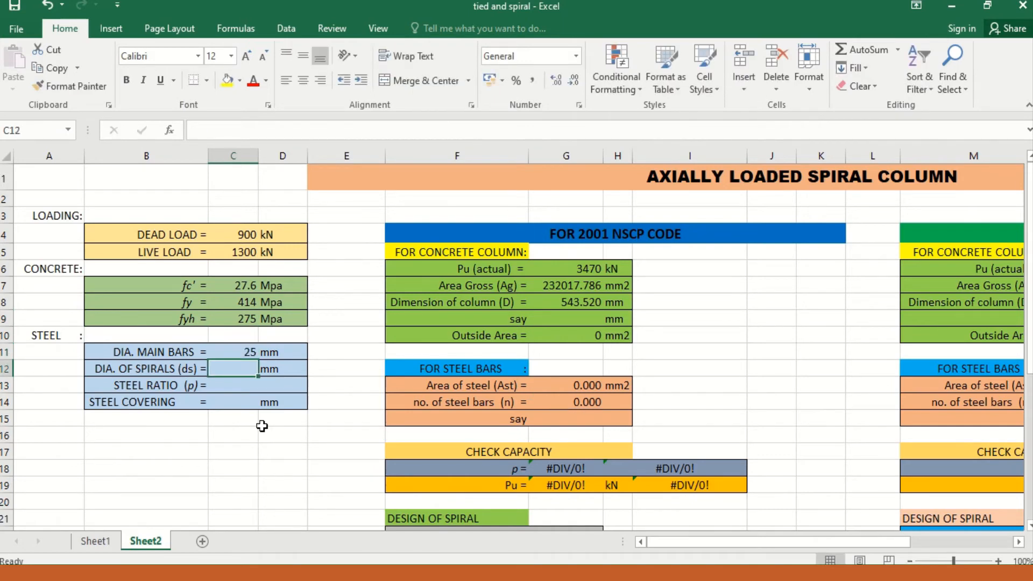
type("10")
key("Return")
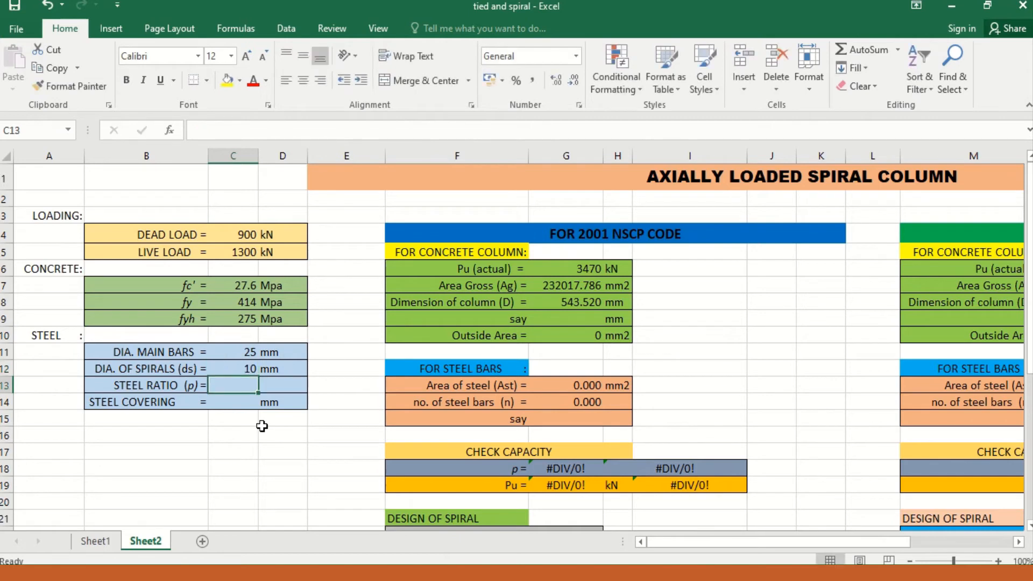
Step: Set the steel ratio to 0.03 and the steel covering to 30 mm, checking the inputs against Problem 5.5 in the textbook PDF
type("0")
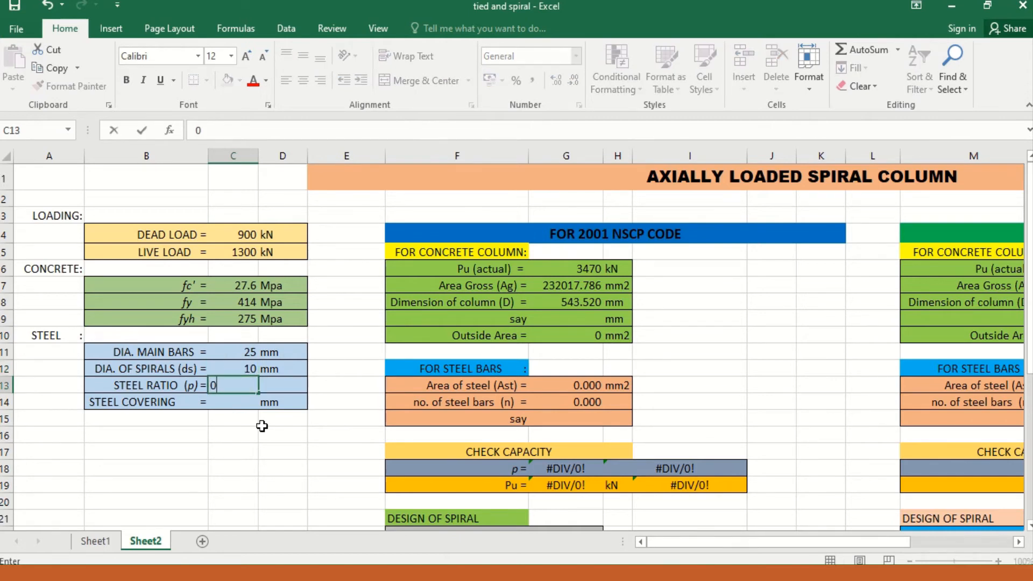
type(".03")
key("Return")
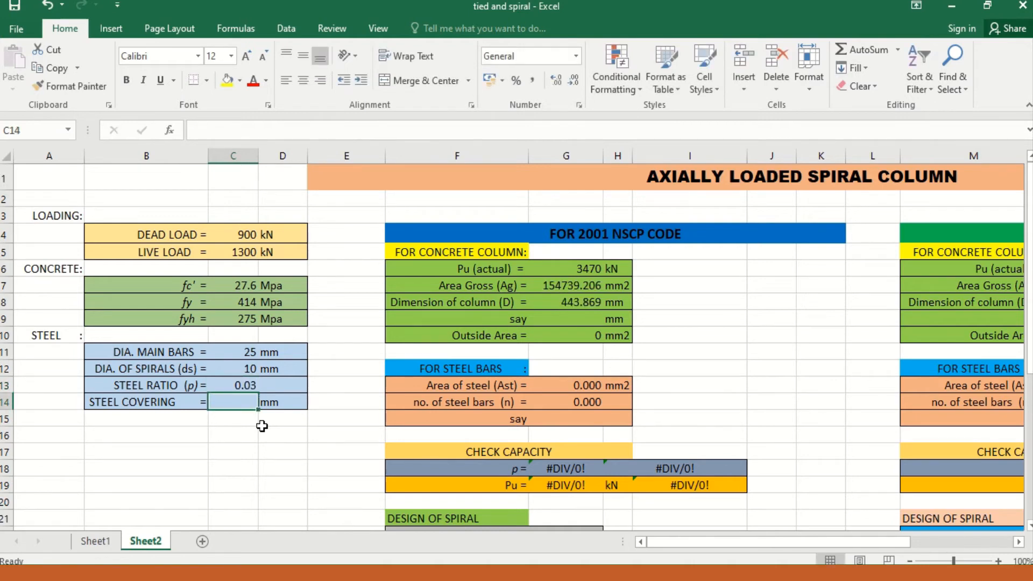
type("30")
key("Return")
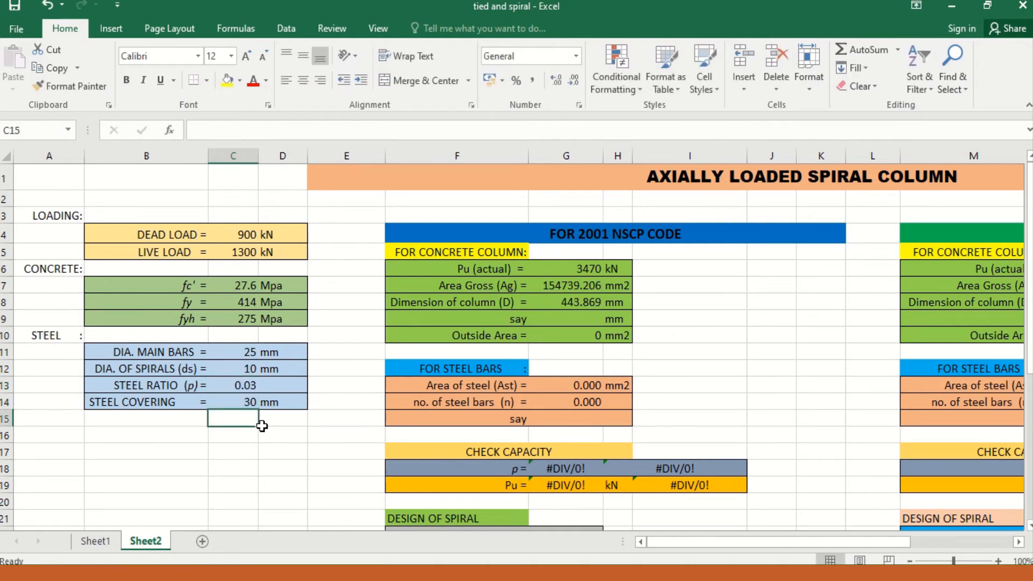
left_click(353, 573)
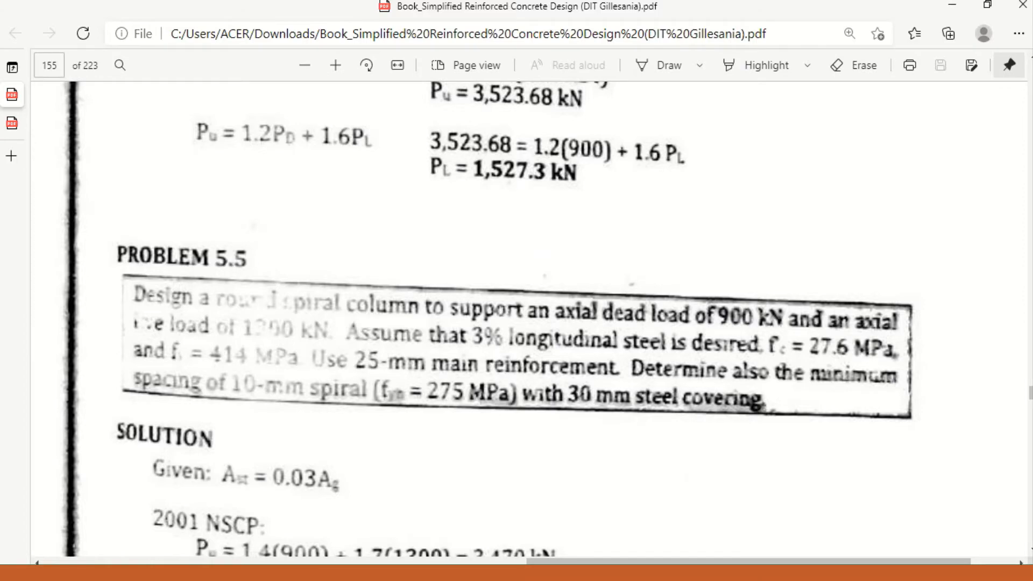
left_click(285, 573)
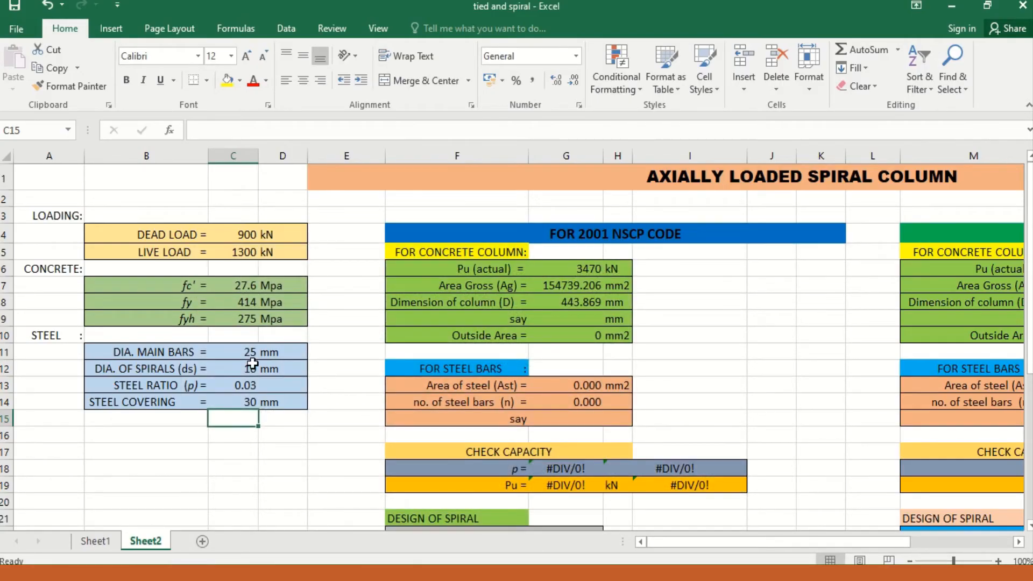
Step: Review the actual Pu, gross area and required column diameter calculated under the 2001 NSCP code
key("Right")
key("Right")
key("Right")
key("Right")
key("Right")
key("Right")
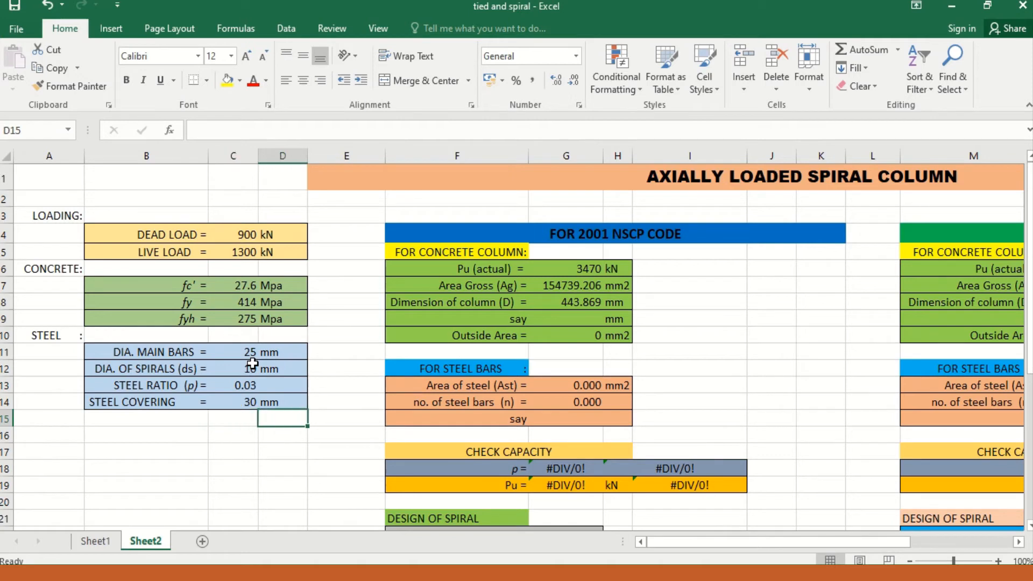
key("Up")
key("Up")
key("Up")
key("Up")
key("Up")
key("Up")
key("Up")
key("Up")
key("Left")
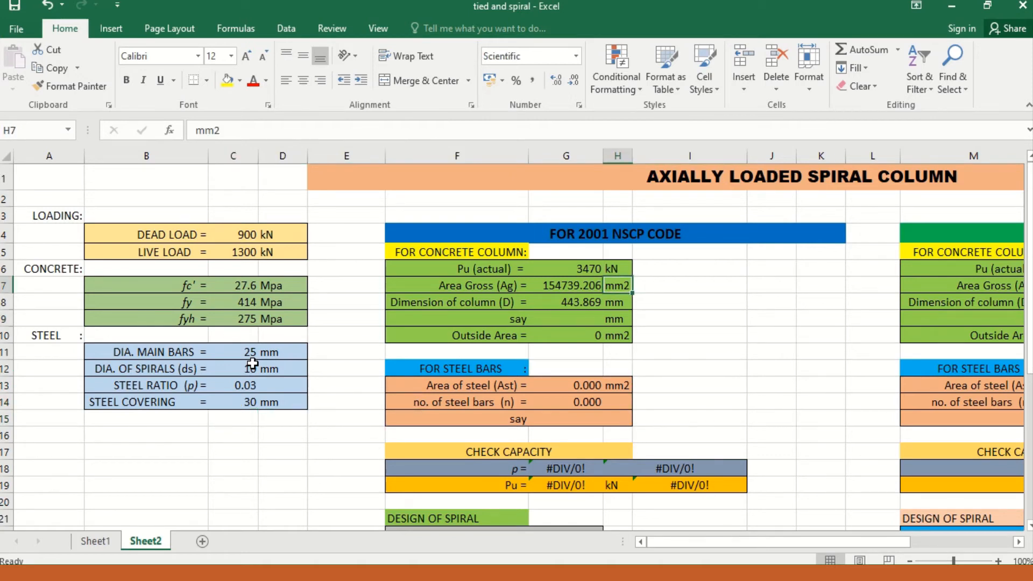
key("Up")
key("Left")
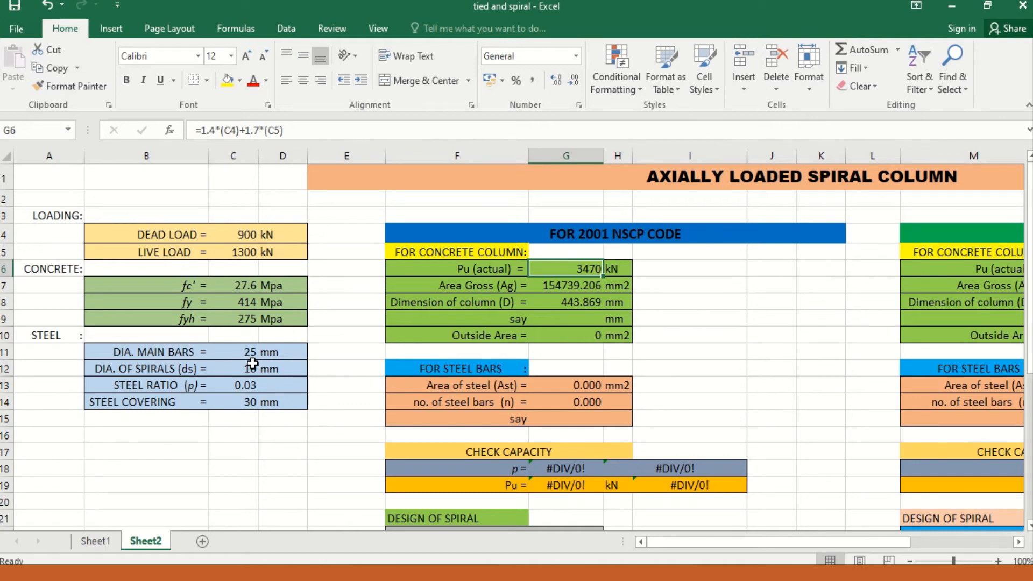
key("Down")
key("Down")
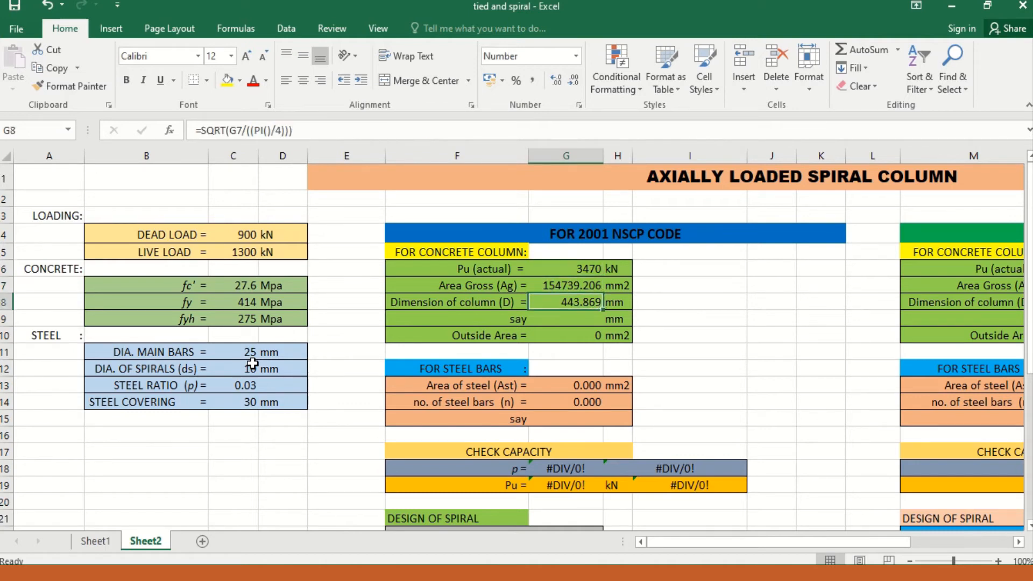
key("Left")
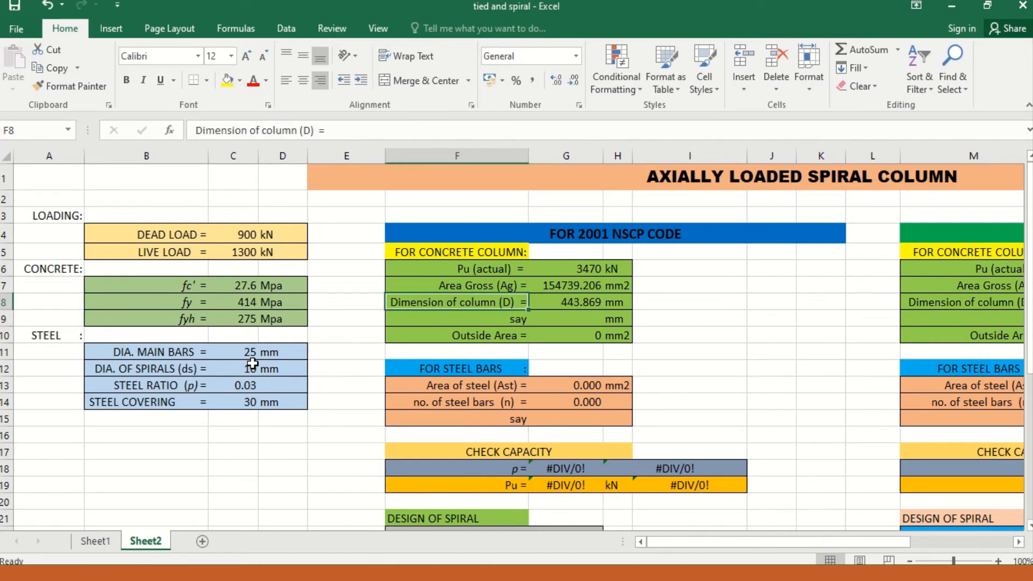
key("Right")
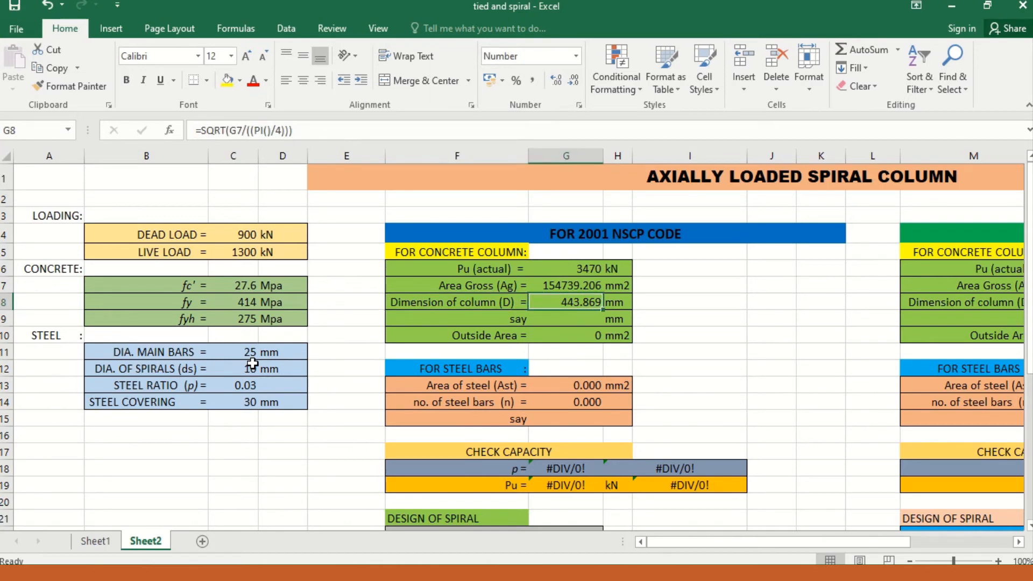
Step: Set the adopted column diameter for the 2001 NSCP design to 445 mm
key("Down")
key("Up")
key("Down")
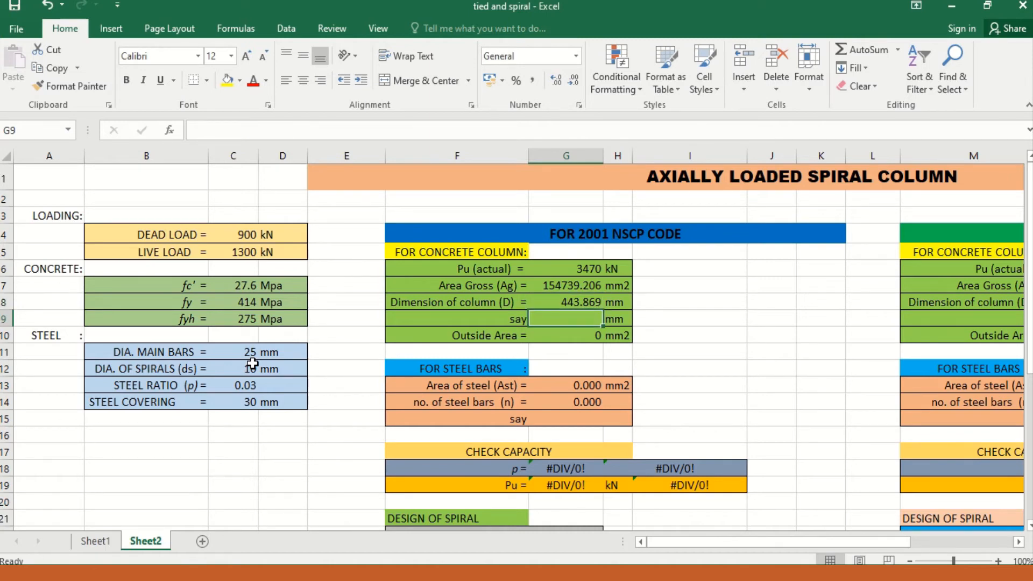
type("4")
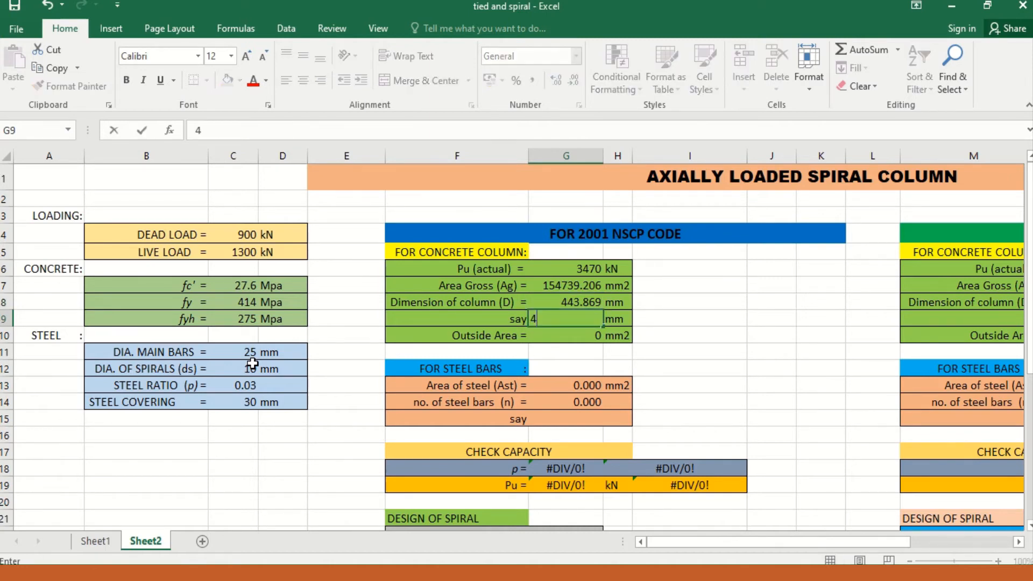
type("45")
key("Return")
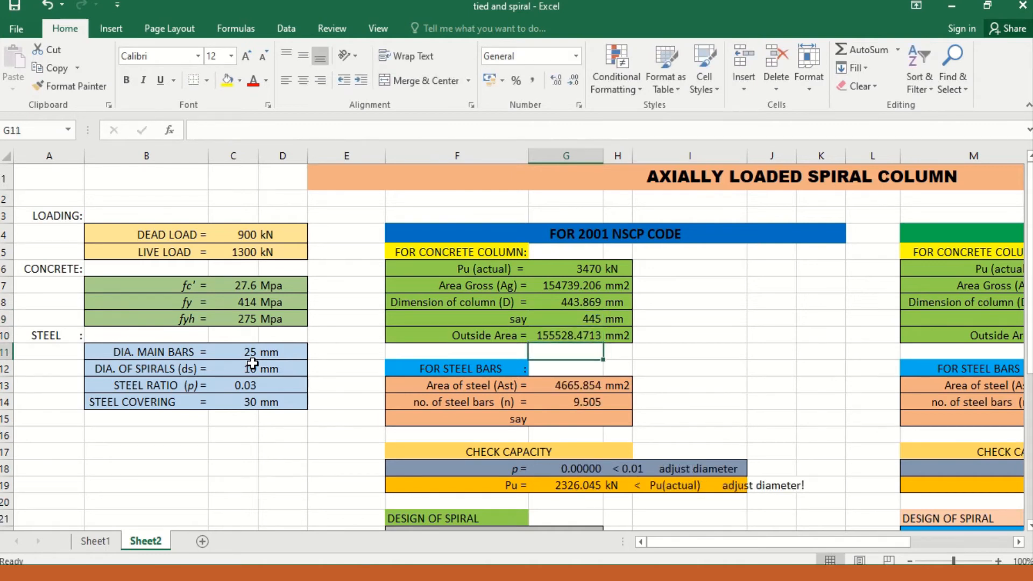
Step: Examine the 2001 NSCP formulas for the outside area, the steel area Ast and the required number of bars
key("Down")
key("Up")
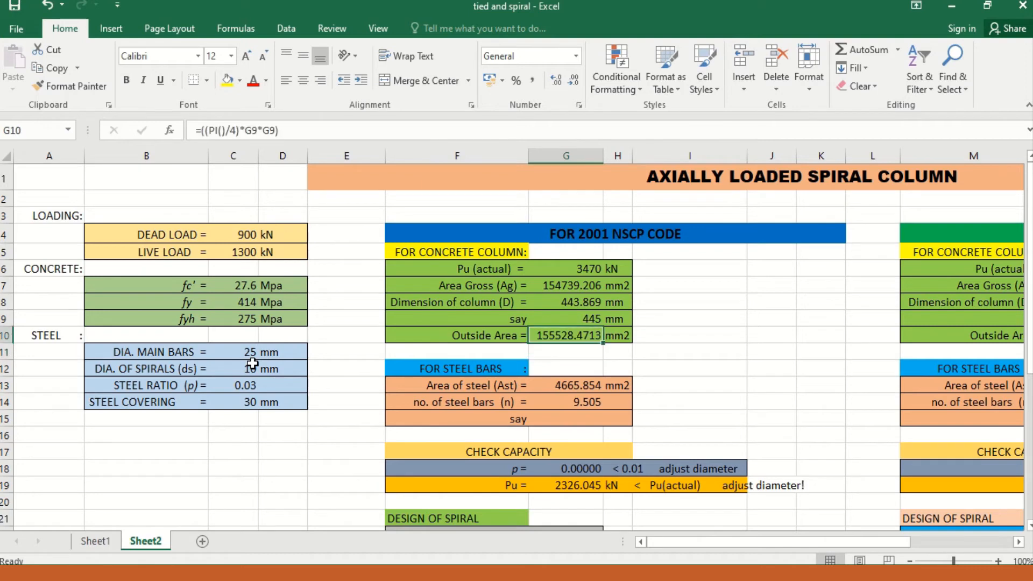
key("Down")
key("Down")
key("Down")
key("Down")
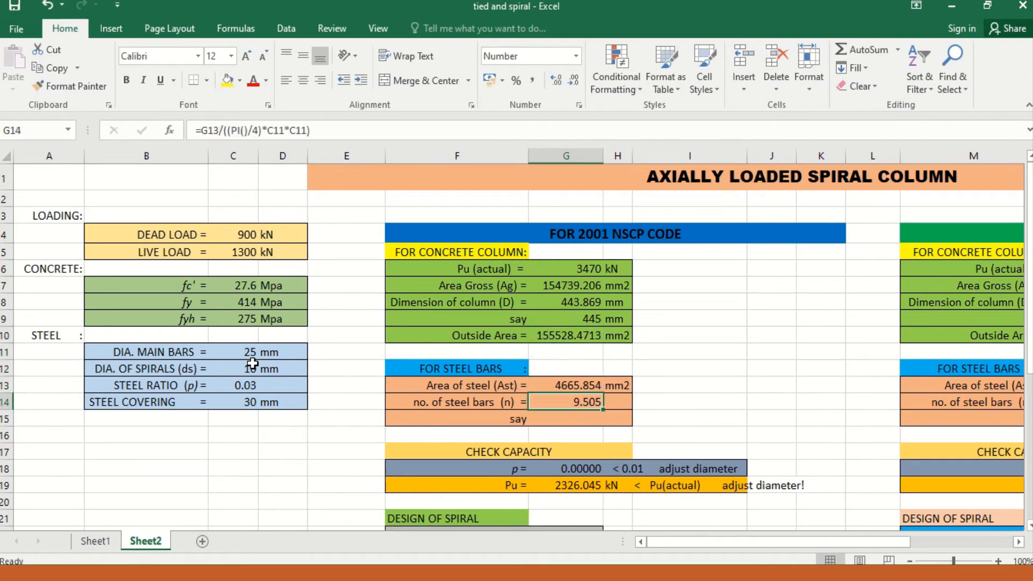
key("Down")
key("Up")
key("Up")
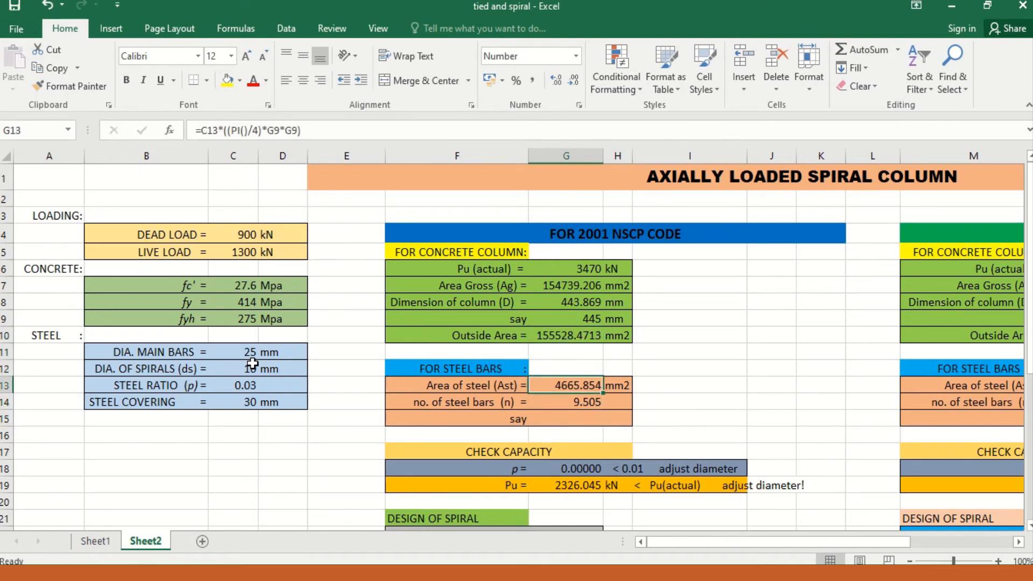
key("Down")
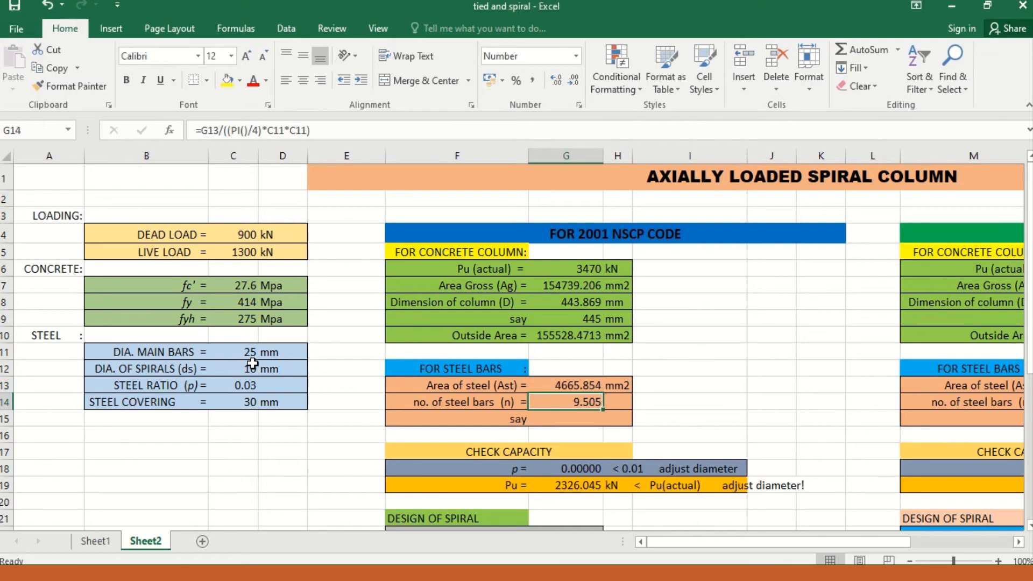
Step: Set the adopted number of main steel bars for the 2001 NSCP design to 10
key("Left")
key("Right")
key("Down")
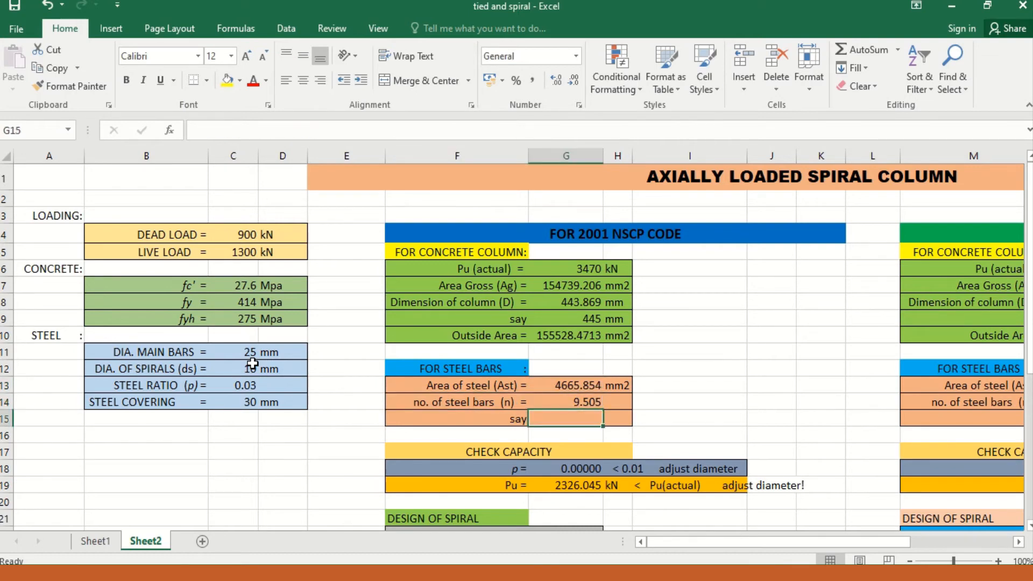
key("Up")
key("Down")
type("10")
key("Return")
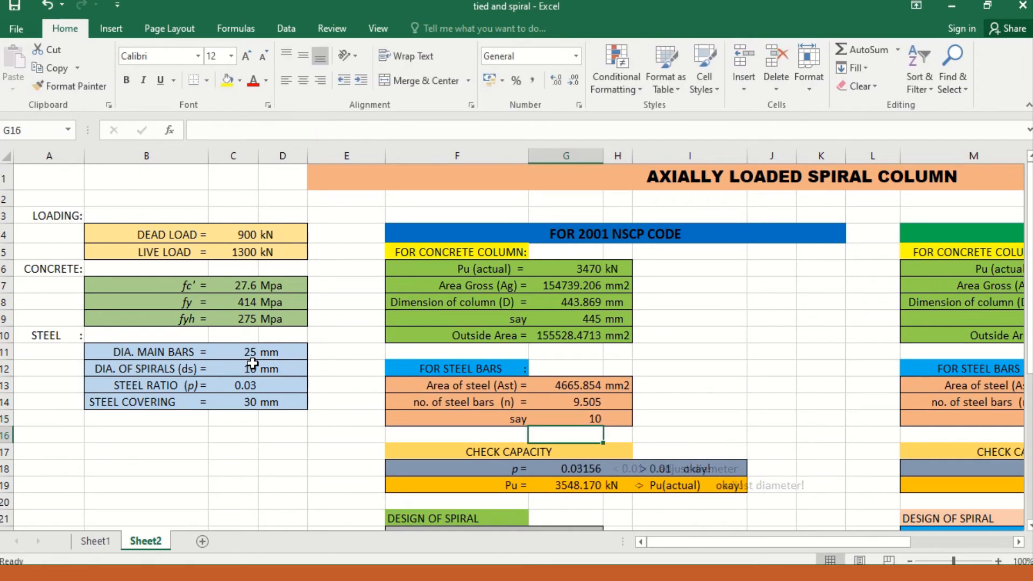
Step: Examine the steel ratio p and its 0.01 minimum check in the 2001 NSCP capacity check
key("Down")
key("Down")
key("Right")
key("Up")
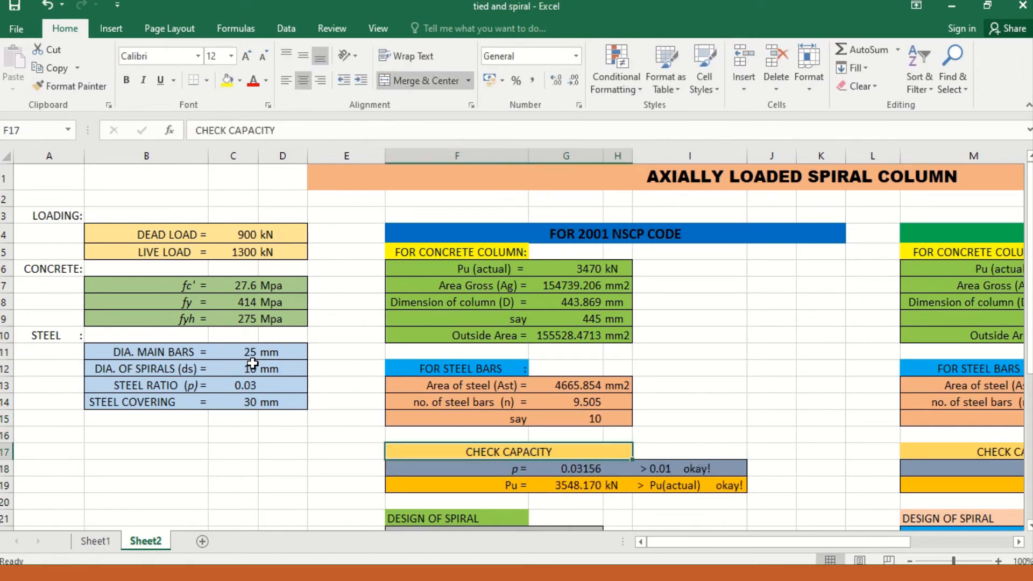
key("Left")
key("Down")
key("Right")
key("Right")
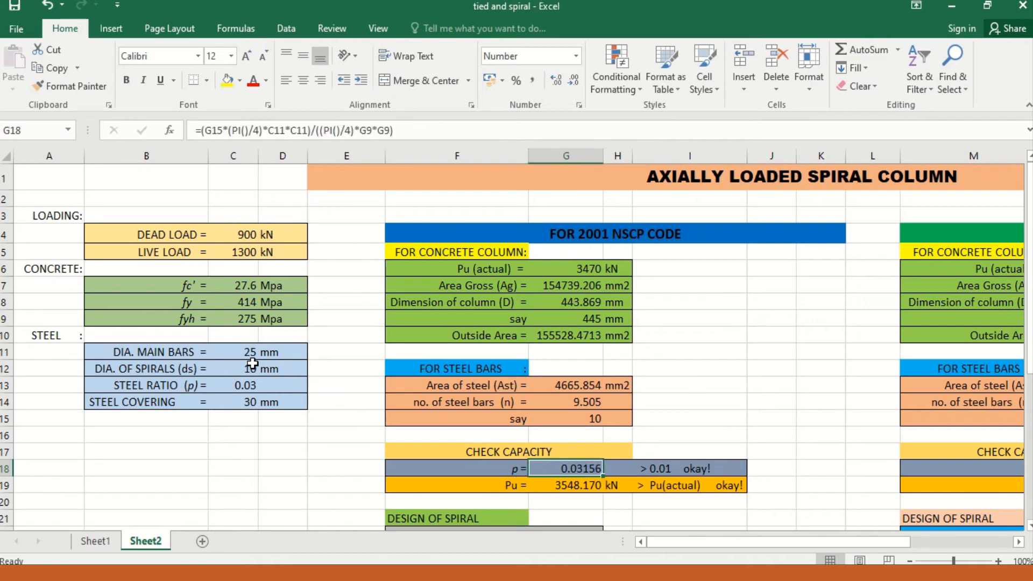
key("Down")
key("Down")
key("Down")
key("Down")
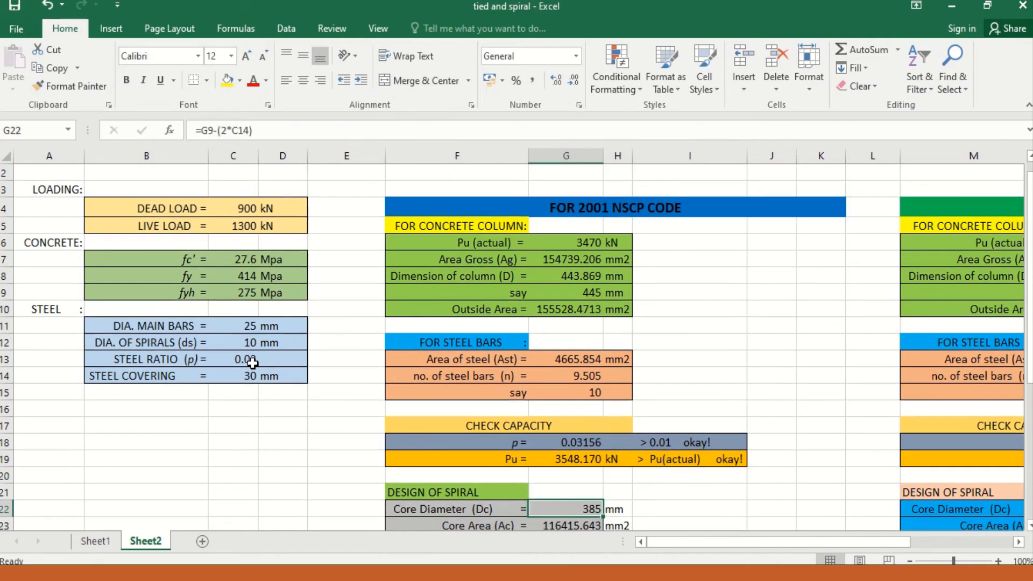
key("Up")
key("Up")
key("Up")
key("Up")
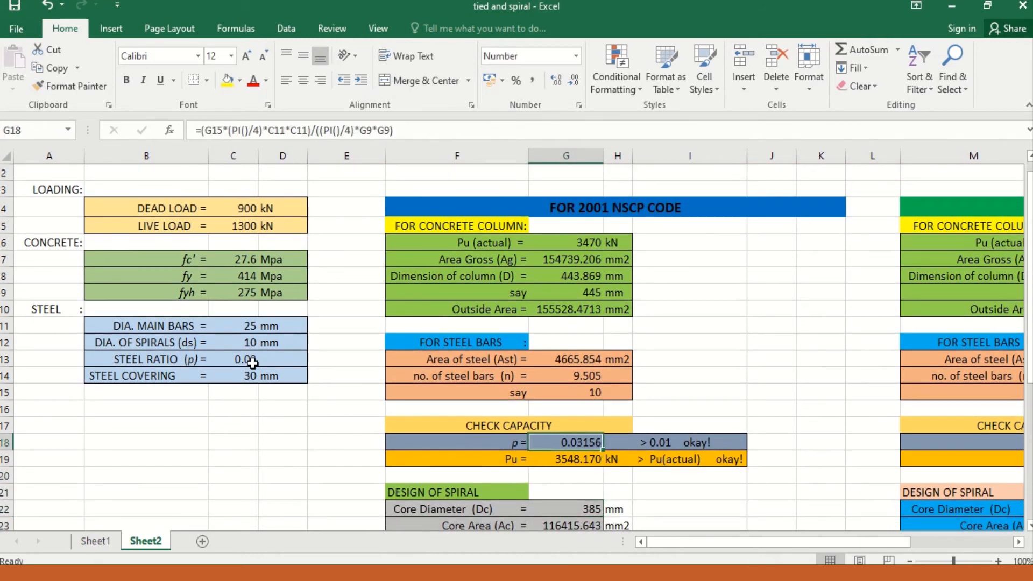
key("Right")
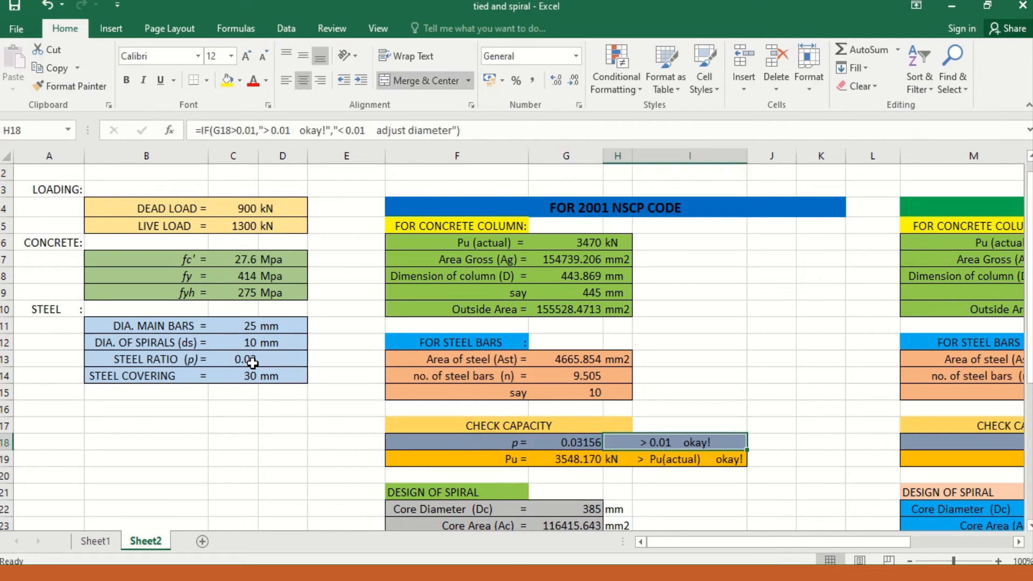
Step: Examine the Pu capacity formula and its comparison with the actual Pu for the 2001 NSCP column
key("Right")
key("Down")
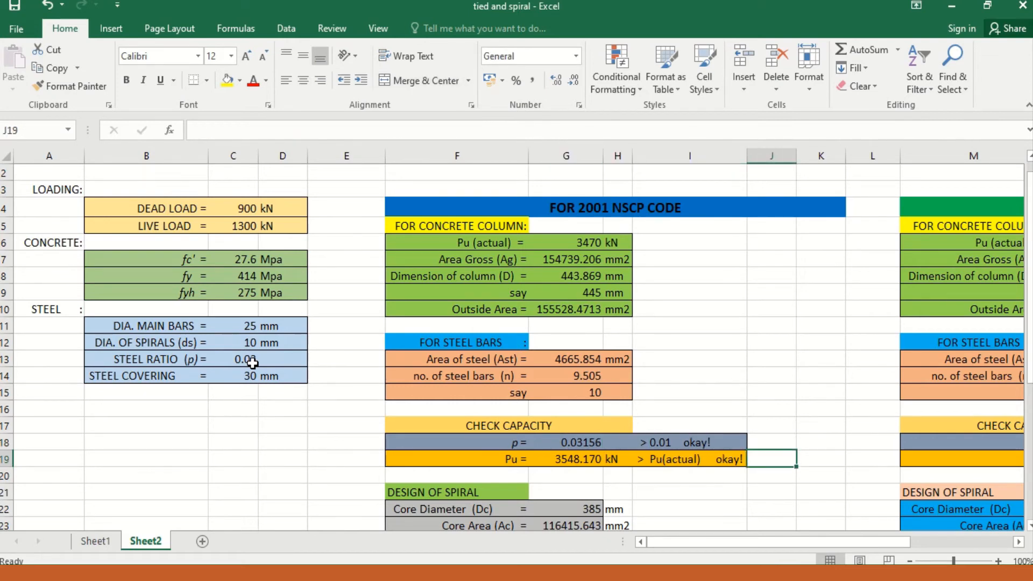
key("Left")
key("Left")
key("Right")
key("Left")
key("Left")
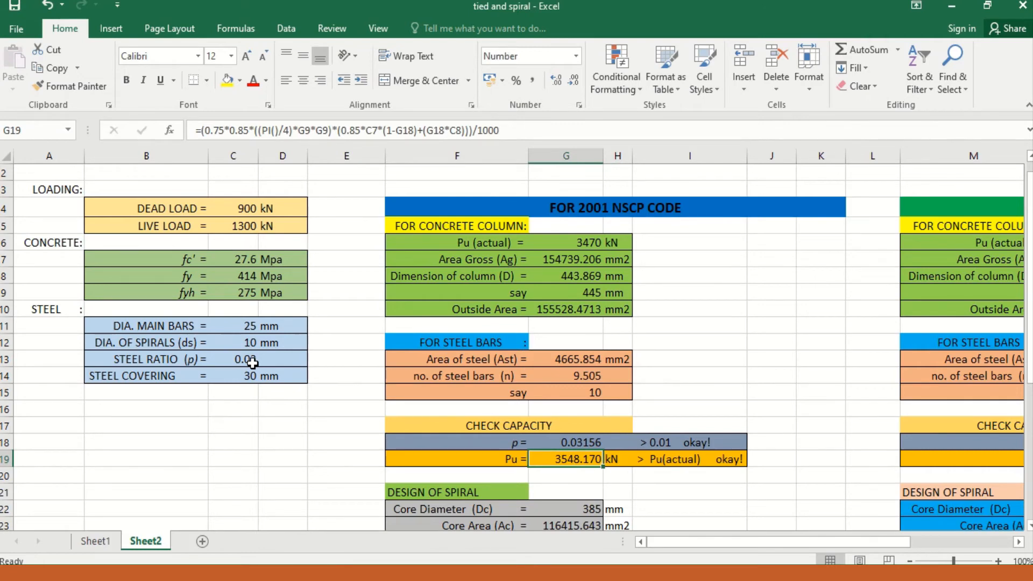
Step: Review the core diameter, core area and minimum spiral ratio formulas in the 2001 NSCP spiral design
key("Down")
key("Down")
key("Down")
key("Down")
key("Down")
key("Down")
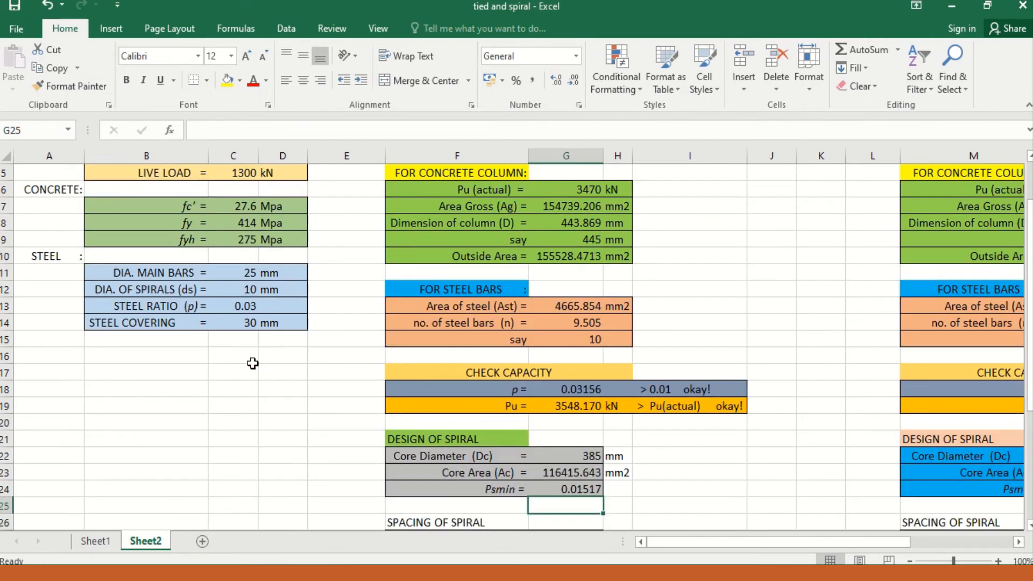
key("Down")
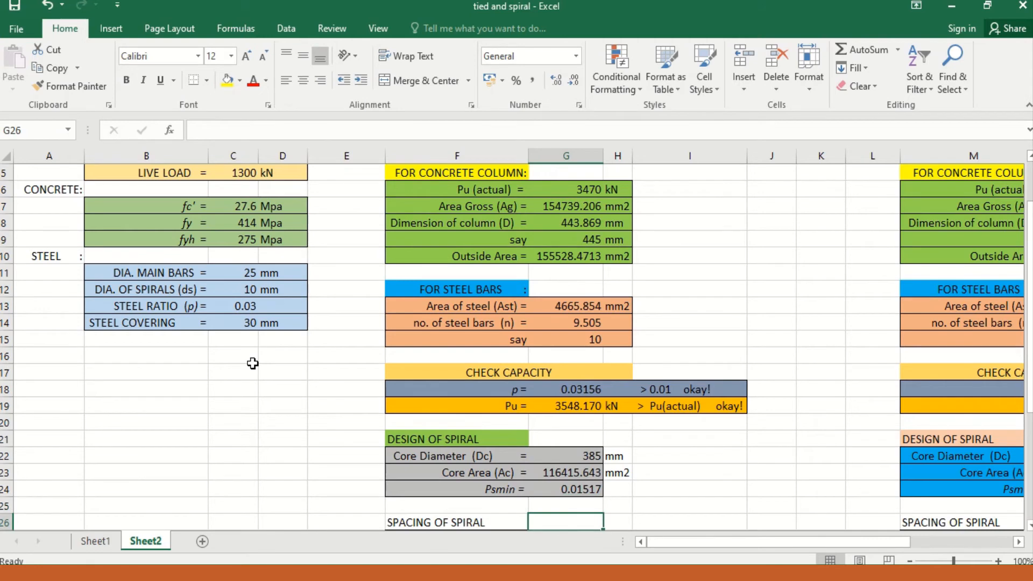
key("Down")
key("Up")
key("Up")
key("Up")
key("Up")
key("Up")
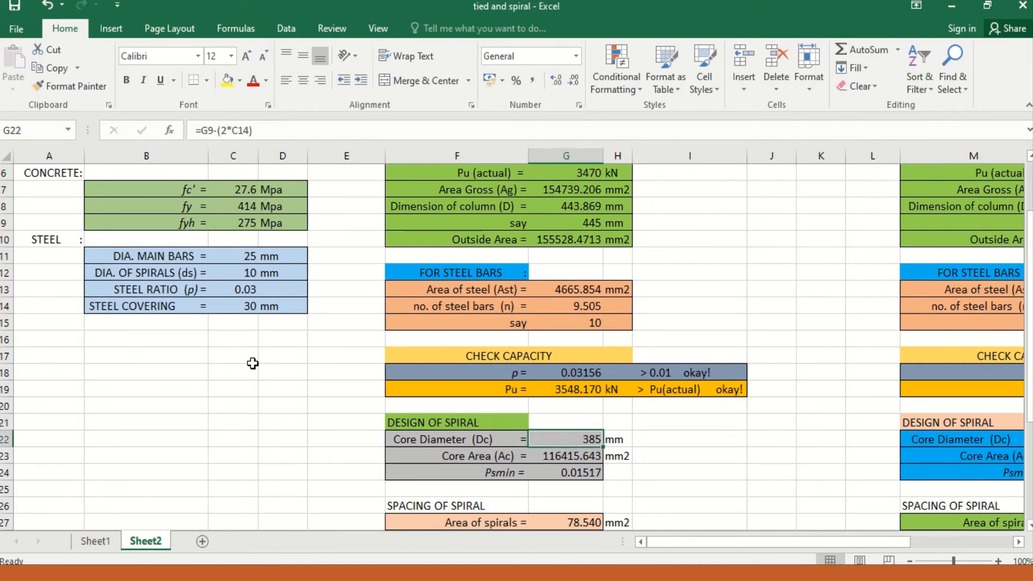
key("Down")
key("Down")
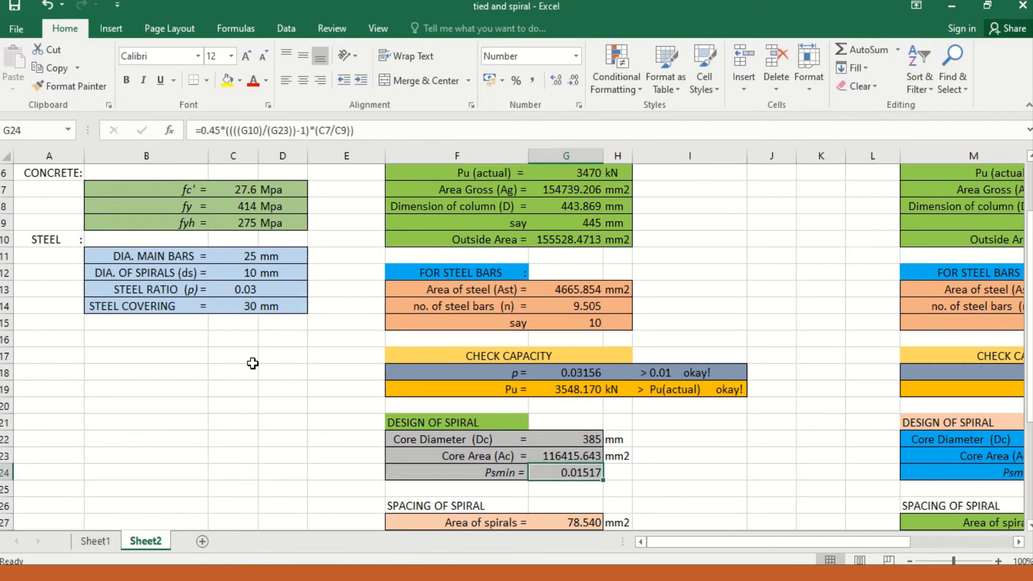
key("Up")
key("Down")
key("Up")
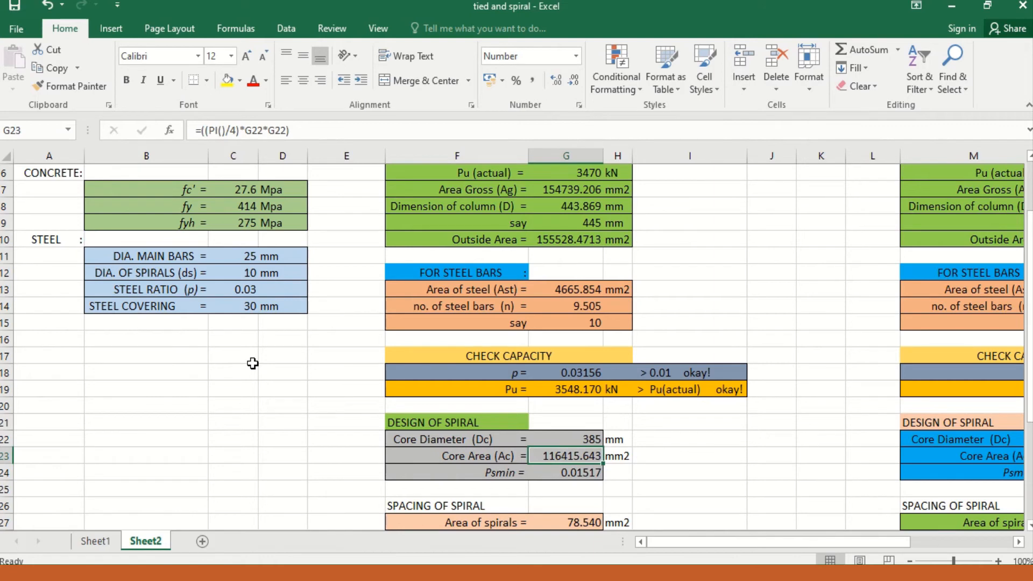
key("Down")
key("Down")
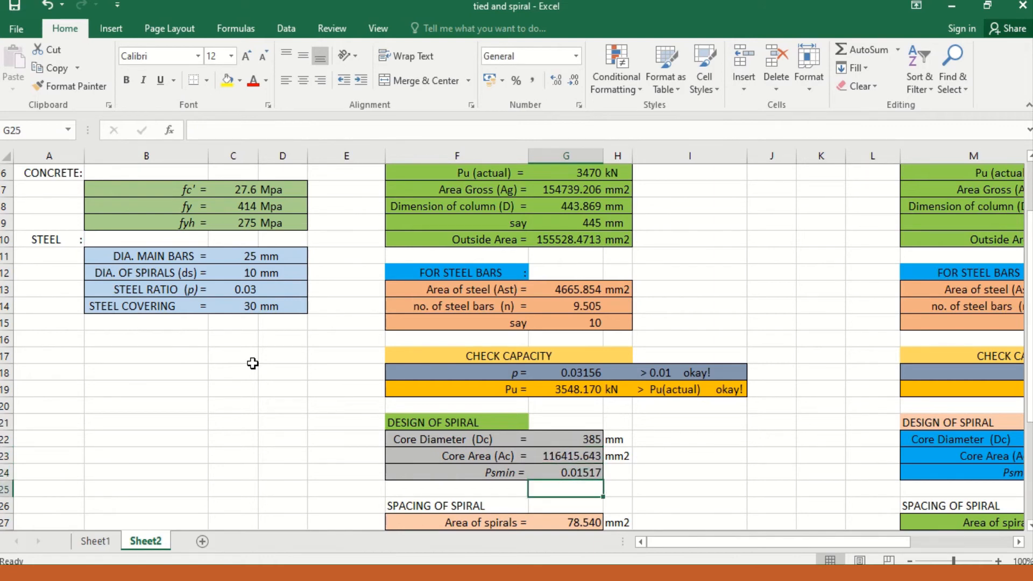
Step: Examine the Psmin formula in the 2001 NSCP spiral design, then go to the spiral spacing block
key("Up")
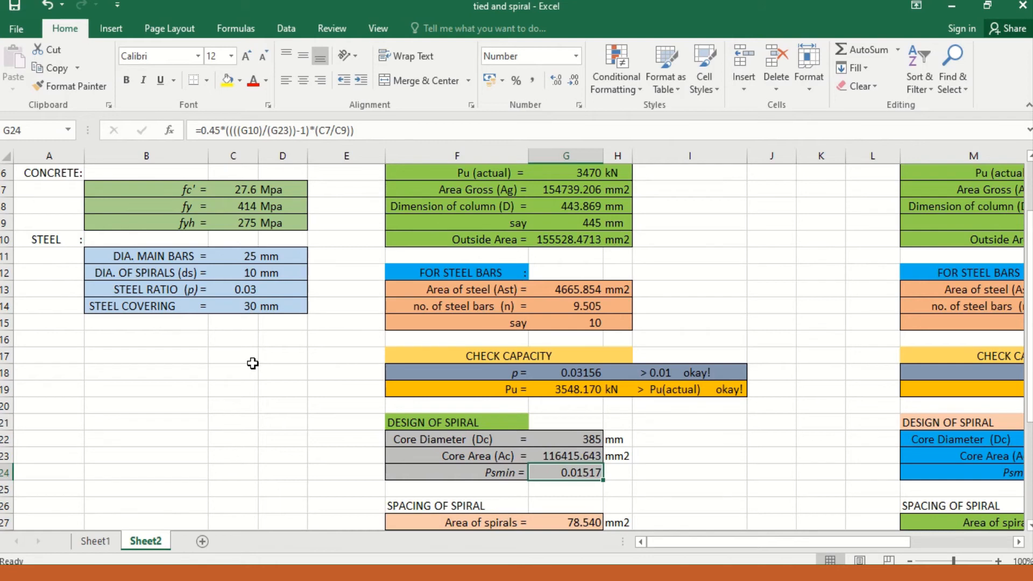
key("Down")
key("Down")
key("Down")
key("Down")
key("Down")
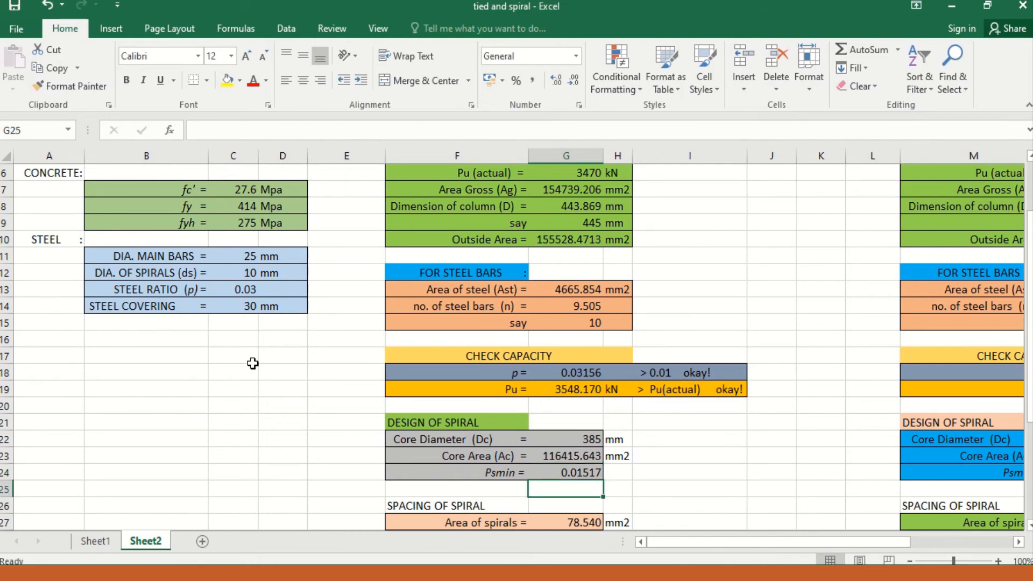
key("Up")
key("Up")
key("Up")
key("Up")
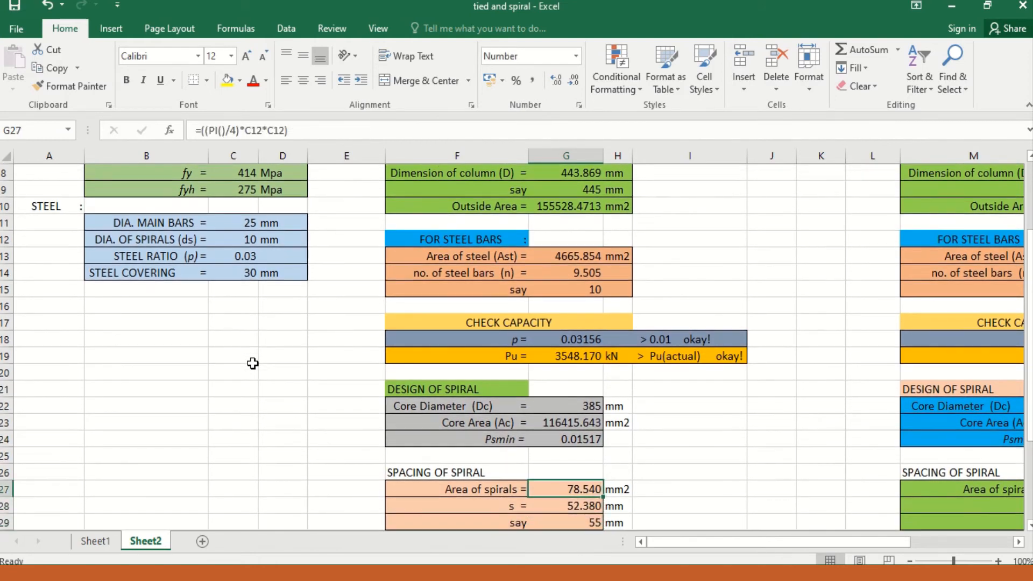
Step: Examine the spiral area formula and the spacing s formula in the 2001 NSCP spiral spacing block
key("Down")
key("Down")
key("Down")
key("Down")
key("Down")
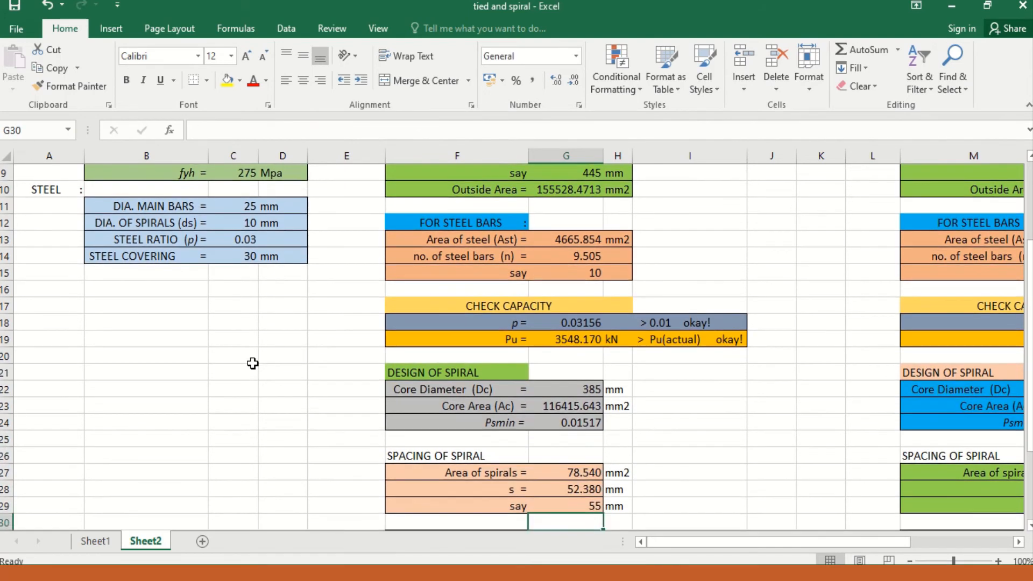
key("Up")
key("Up")
key("Up")
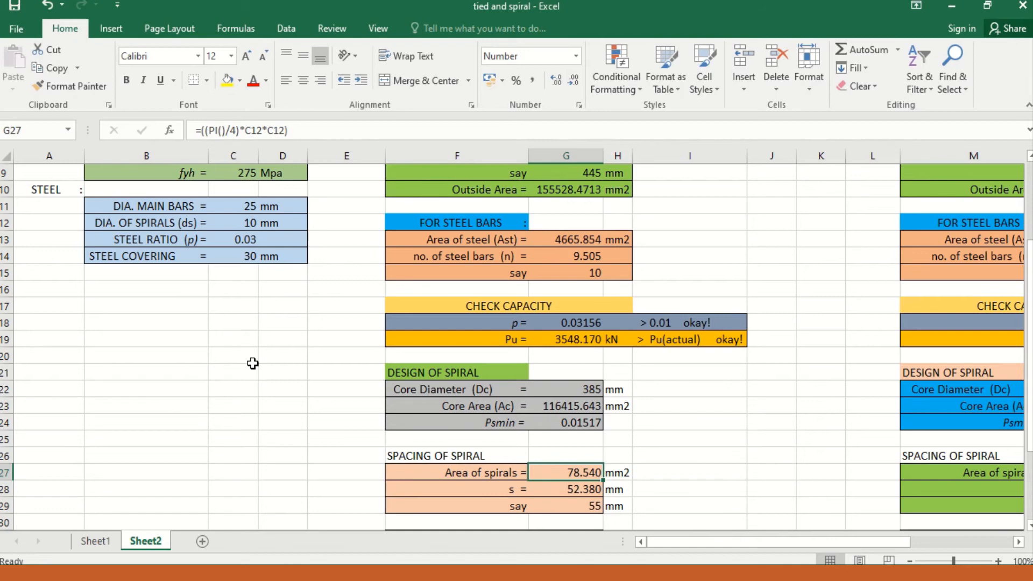
key("Left")
key("Right")
key("Down")
key("Up")
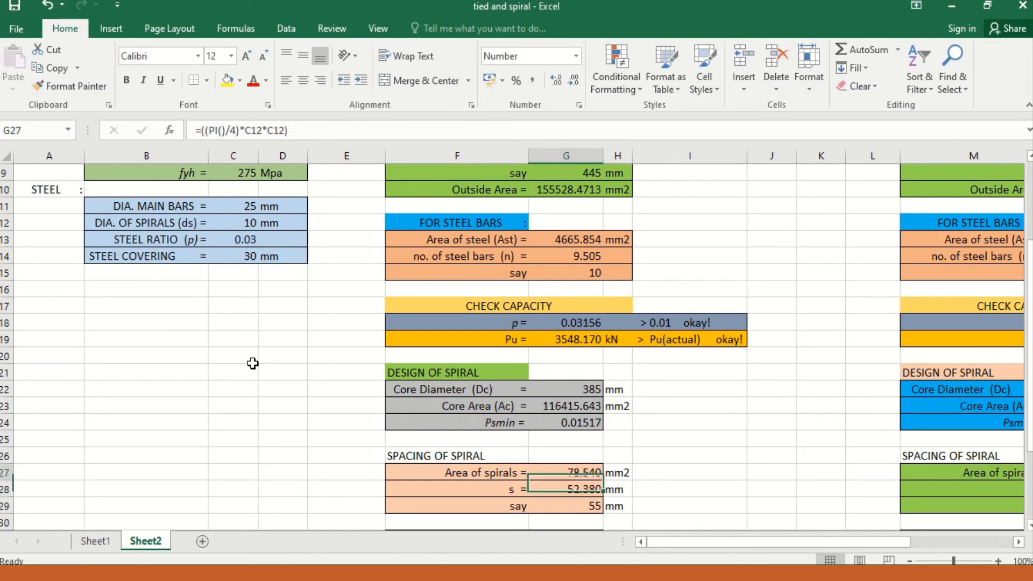
key("Down")
key("Up")
key("Down")
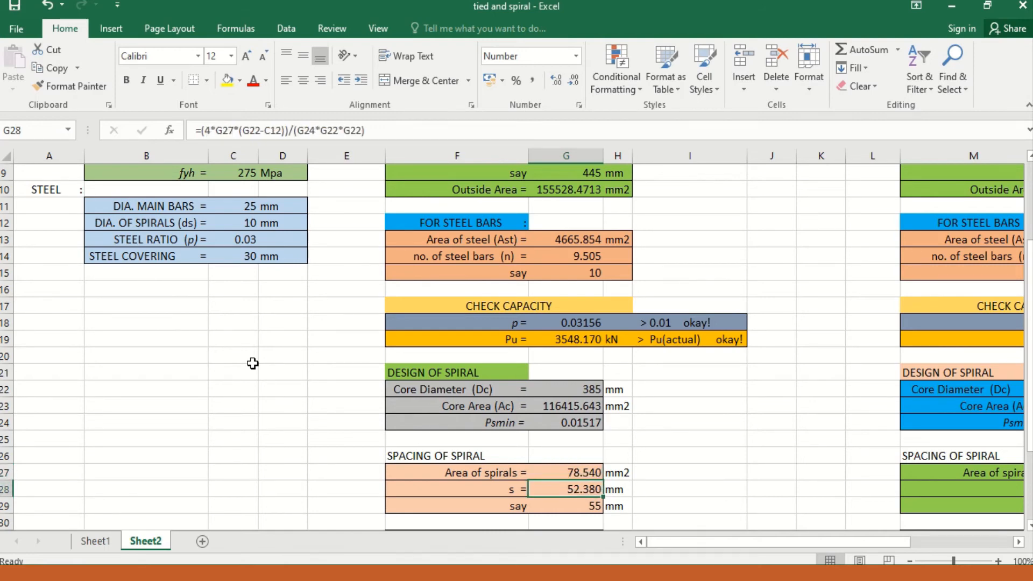
Step: Set the adopted spiral spacing for the 2001 NSCP design to 50 mm
key("Down")
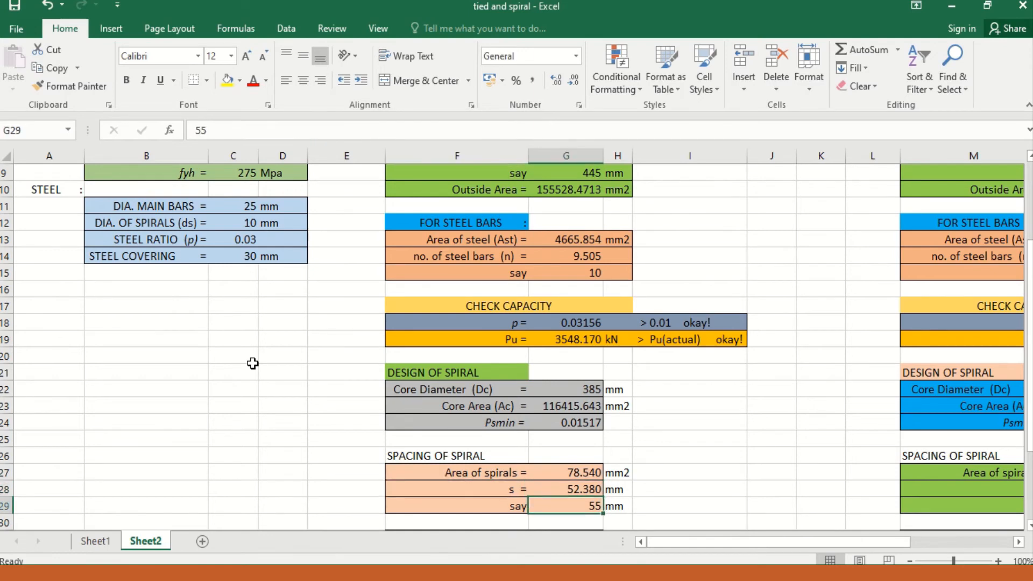
key("Up")
key("Down")
type("50")
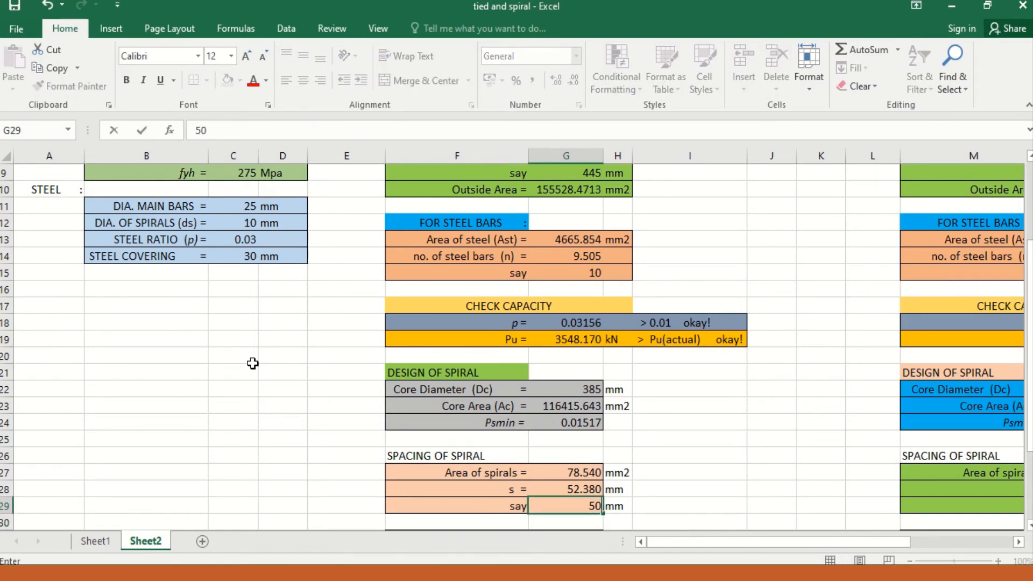
key("Return")
Step: Examine the Sclear formula of the 2001 NSCP design and the adopted spiral spacing it depends on
key("Down")
key("Down")
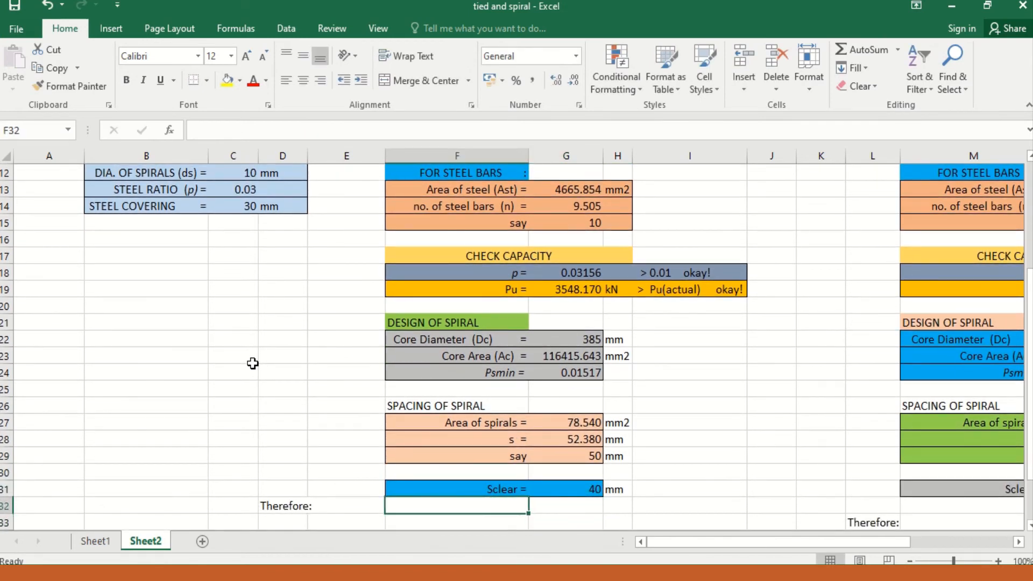
key("Up")
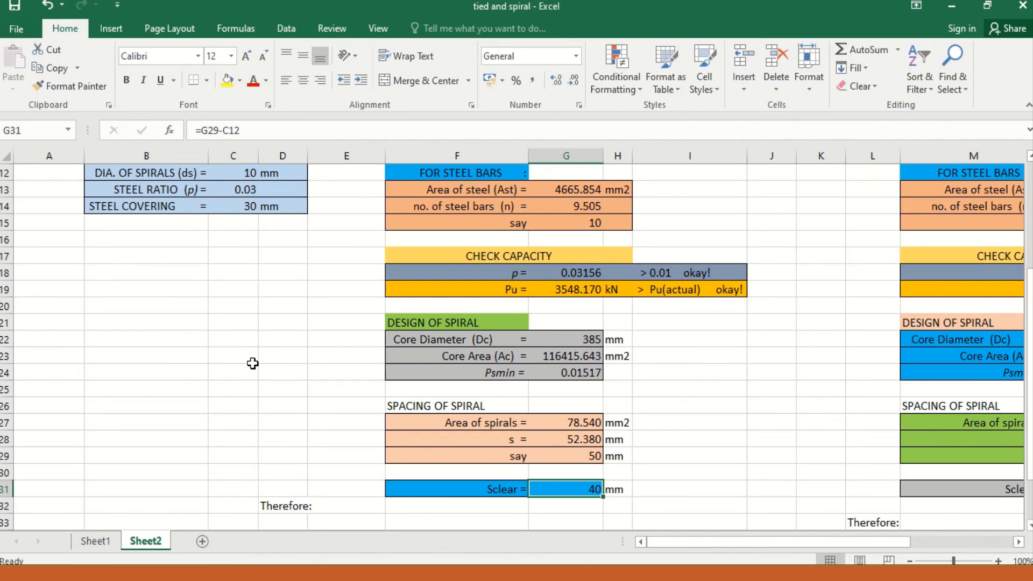
key("Down")
key("Down")
key("Down")
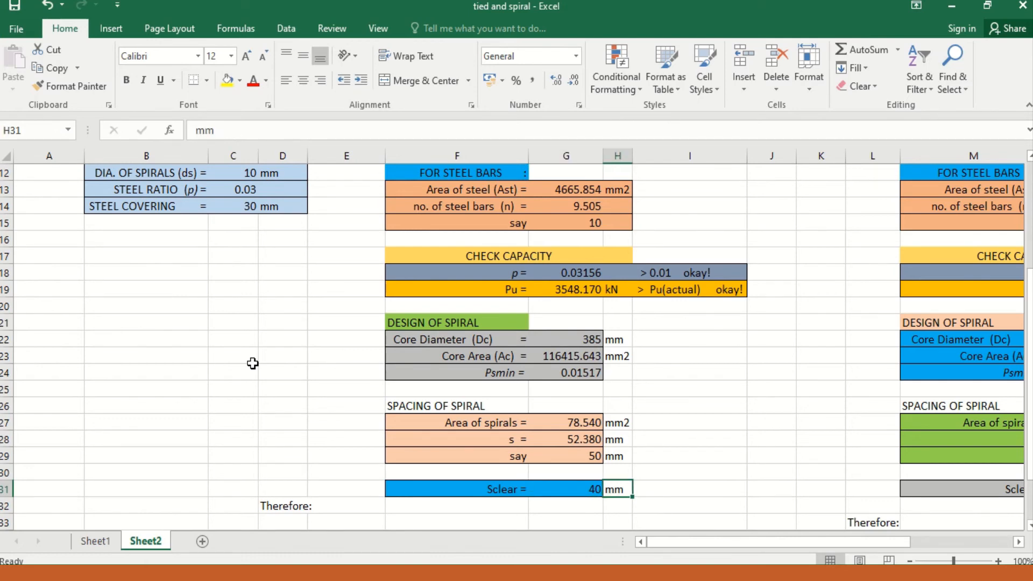
key("Left")
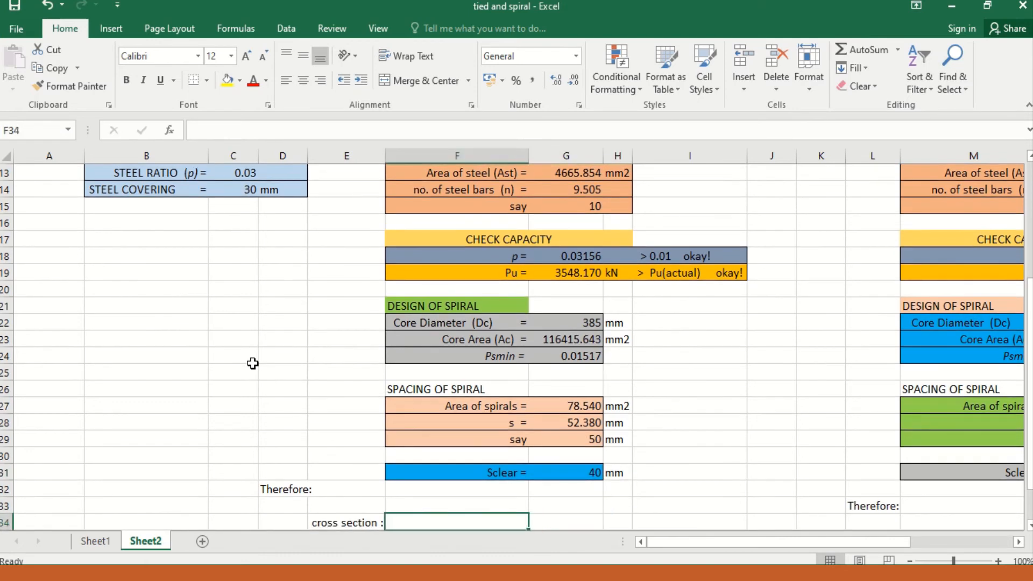
key("Up")
key("Up")
key("Up")
key("Up")
key("Right")
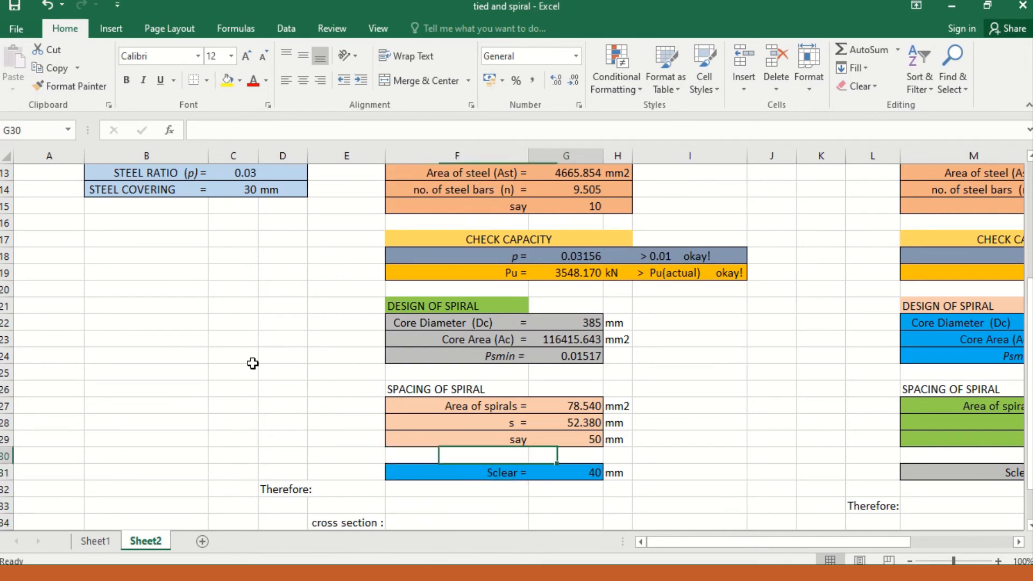
key("Up")
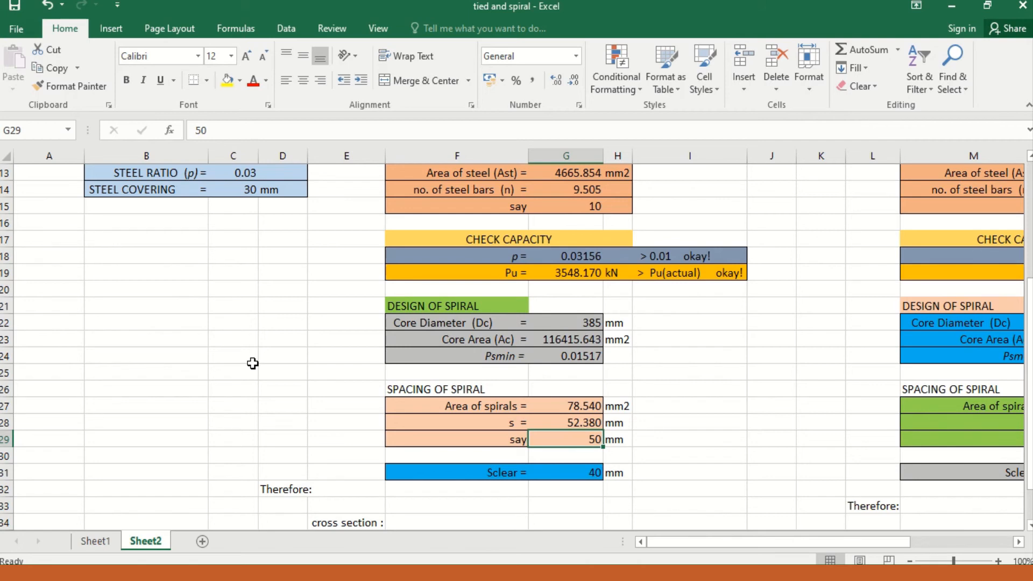
key("Right")
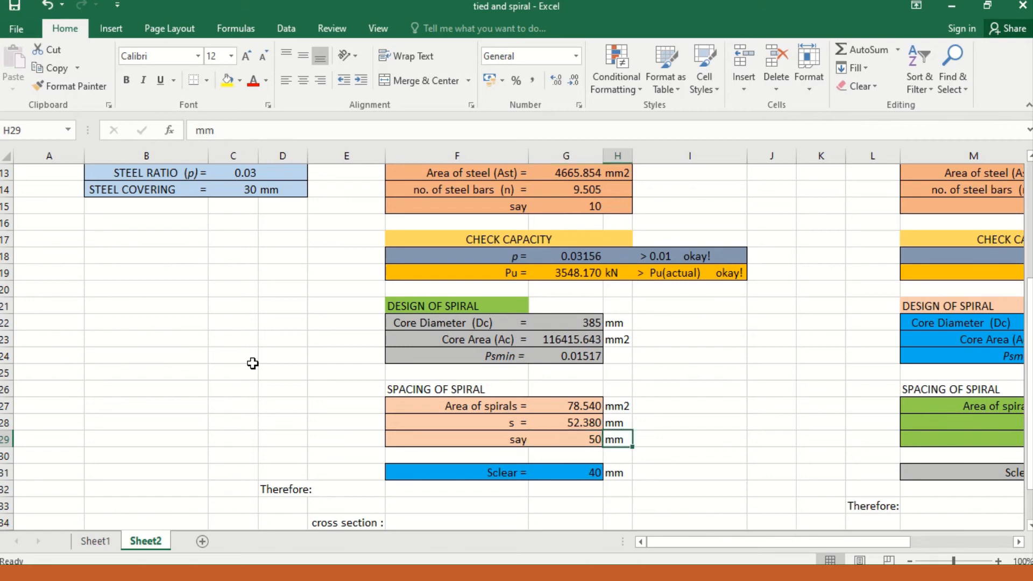
key("Left")
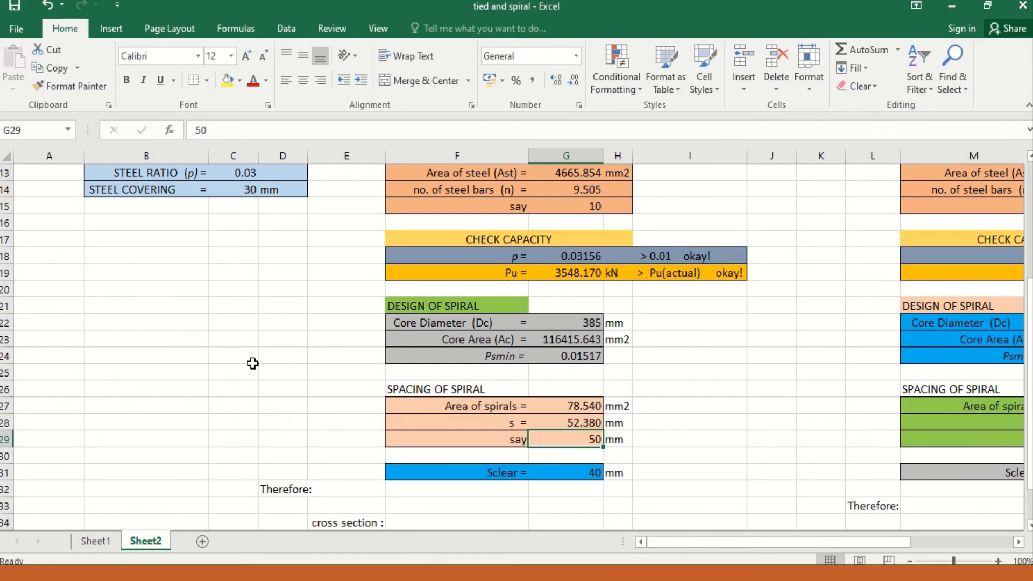
key("Down")
key("Down")
key("Down")
key("Down")
key("Down")
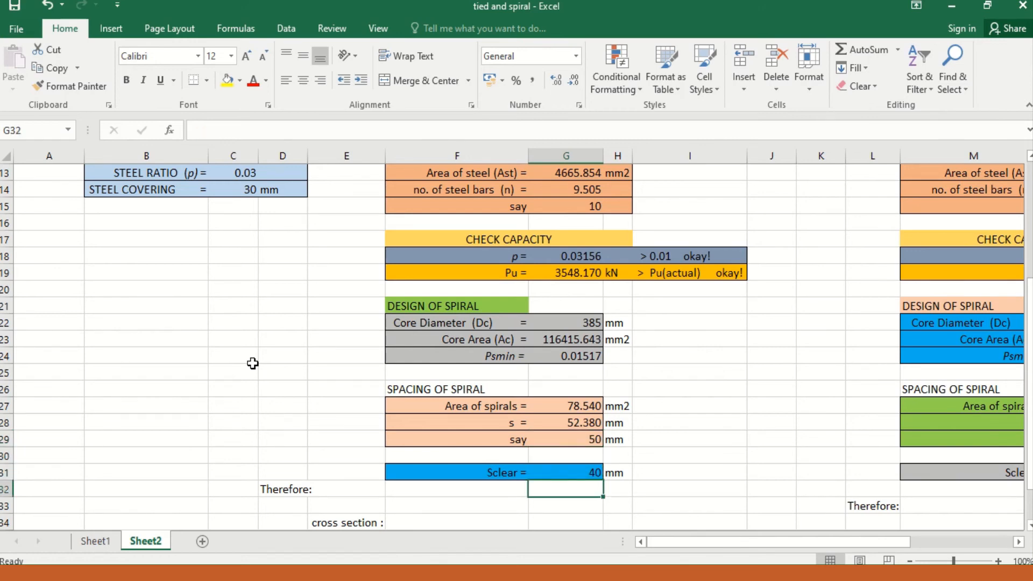
Step: Look up the adopted column dimension in the 2001 NSCP concrete block for the cross section entry of the conclusion
key("Down")
key("Left")
key("Left")
key("Up")
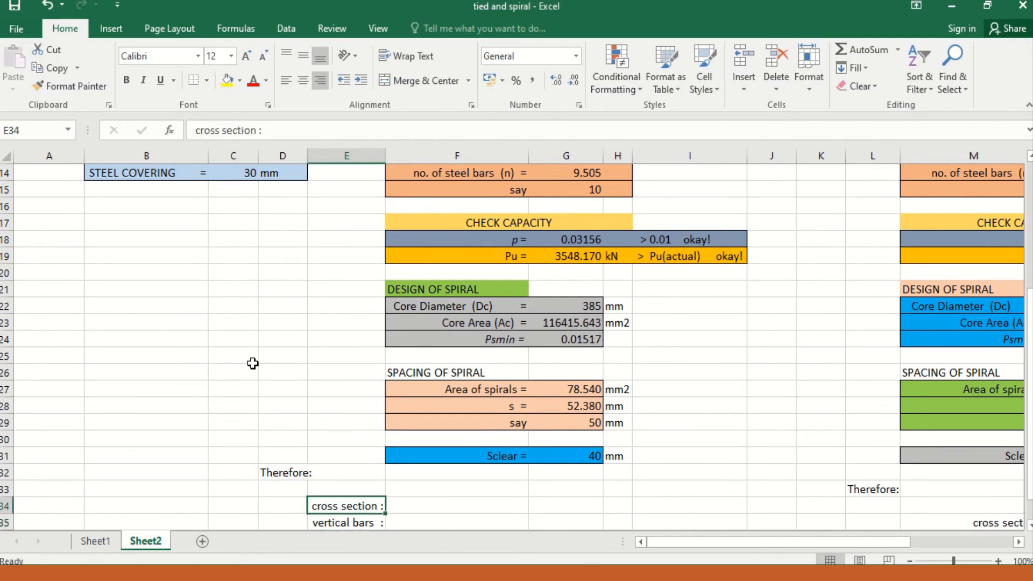
key("Right")
key("Left")
key("Up")
key("Right")
key("Down")
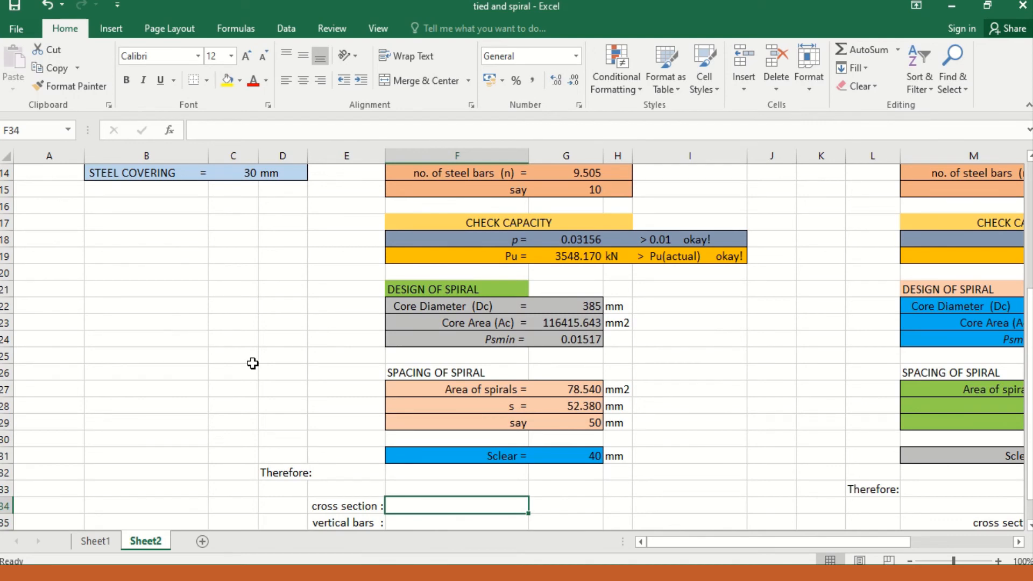
key("Up")
key("Up")
key("Up")
key("Up")
key("Up")
key("Up")
key("Up")
key("Up")
key("Up")
key("Up")
key("Up")
key("Up")
key("Up")
key("Up")
key("Up")
key("Up")
key("Up")
key("Up")
key("Up")
key("Up")
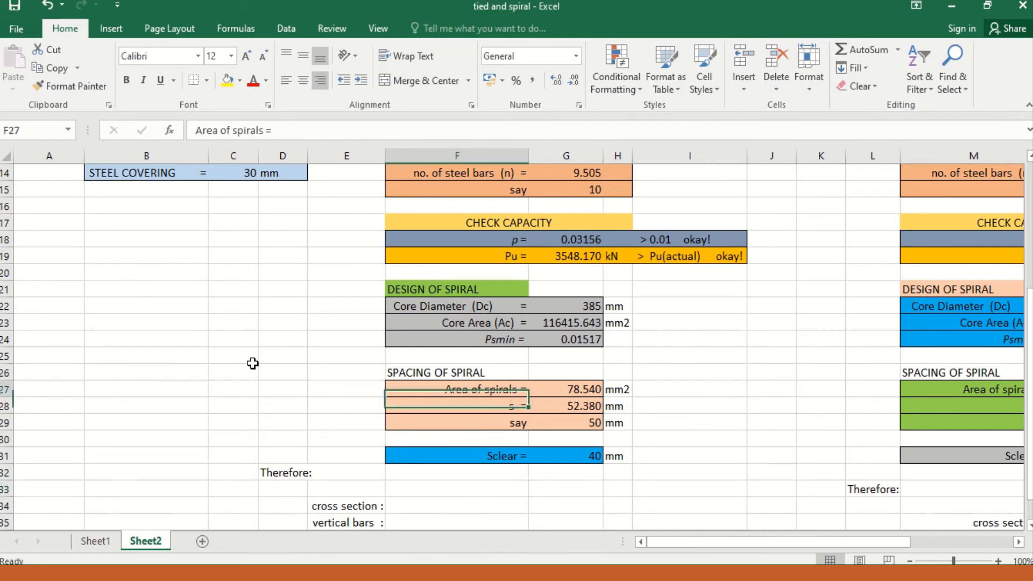
key("Up")
key("Up")
key("Up")
key("Up")
key("Up")
key("Up")
key("Up")
key("Down")
key("Down")
key("Down")
key("Down")
key("Down")
key("Down")
key("Down")
key("Down")
key("Down")
key("Down")
key("Down")
key("Down")
key("Down")
key("Down")
key("Down")
key("Down")
key("Down")
key("Down")
key("Down")
key("Down")
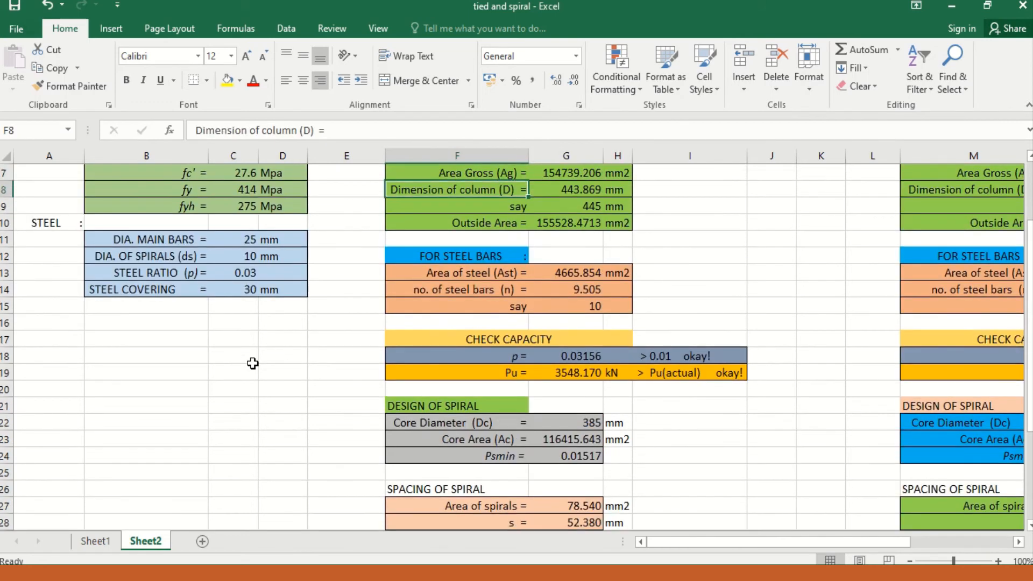
key("Up")
key("Up")
key("Up")
key("Up")
key("Up")
key("Up")
key("Up")
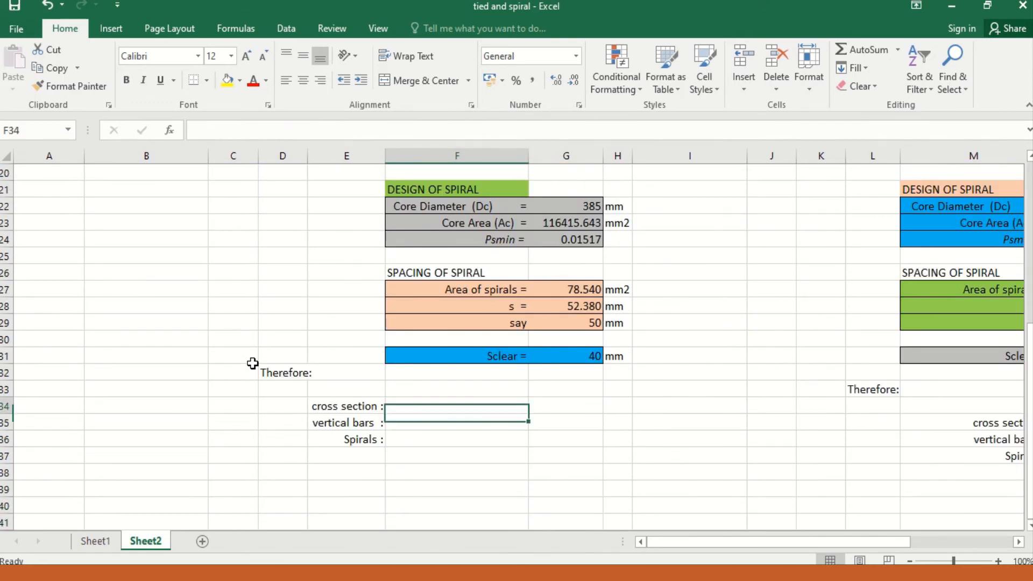
Step: Enter "445 mm diameter" as the cross section in the 2001 NSCP conclusion
type("44")
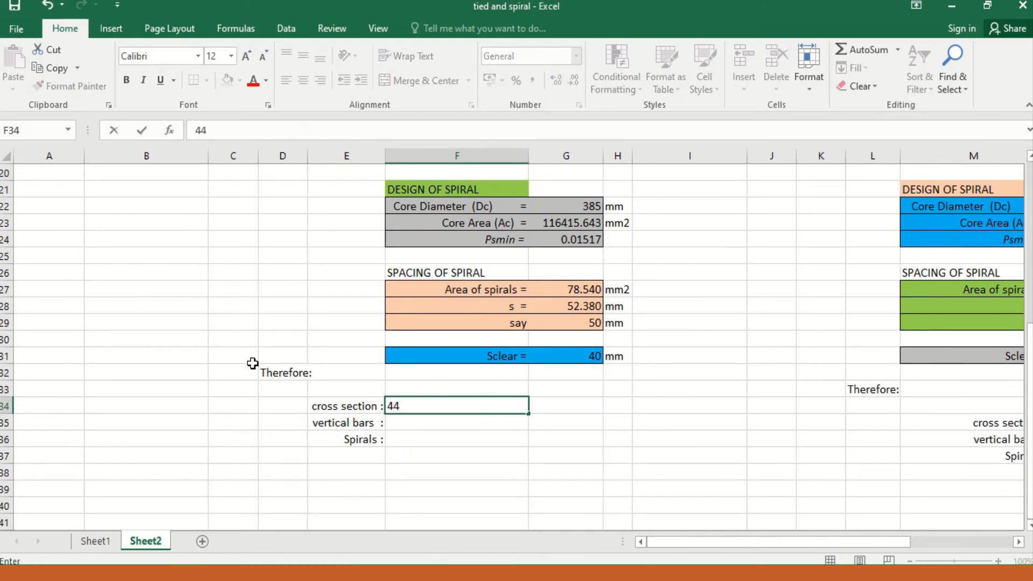
type("5 mm diameter")
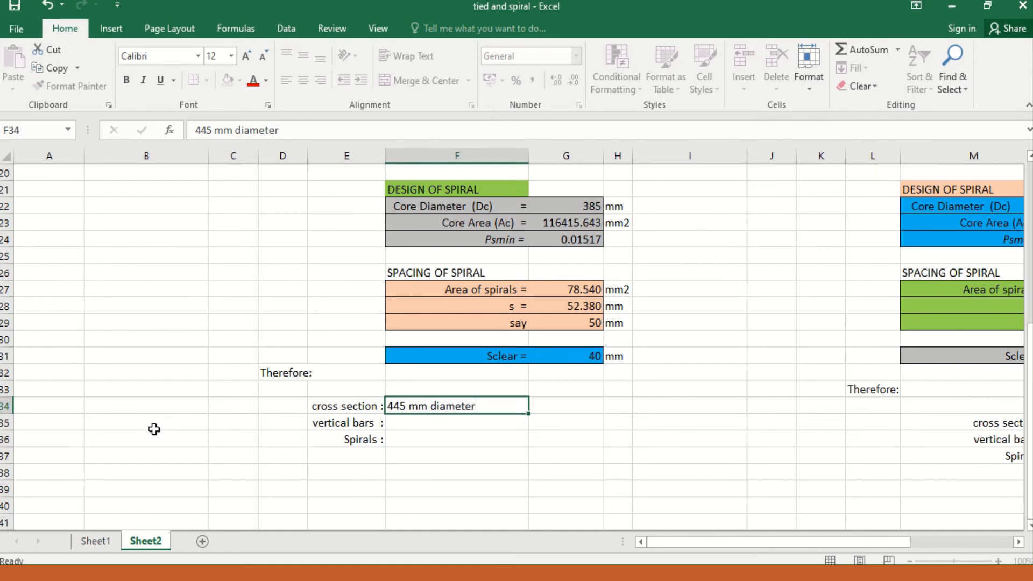
key("Return")
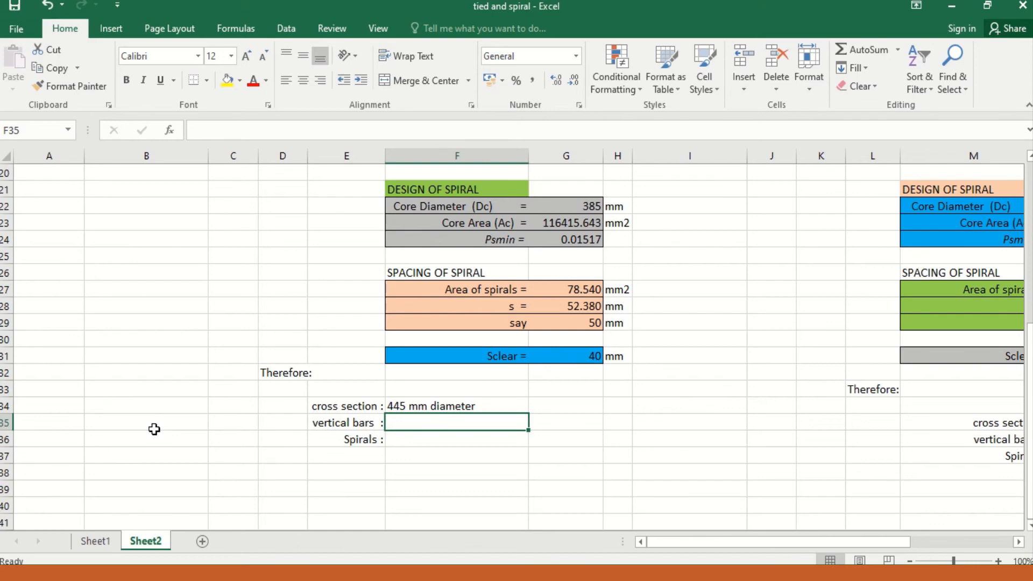
Step: Enter "10-28 mm diam. Bars" as the vertical bars in the 2001 NSCP conclusion
type("10")
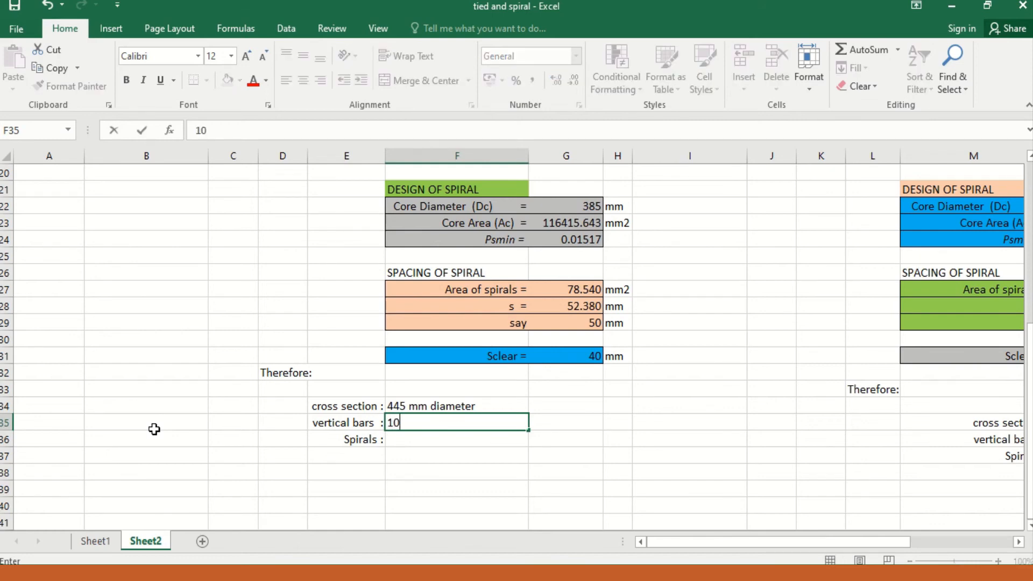
type("-28 mm diam. bars")
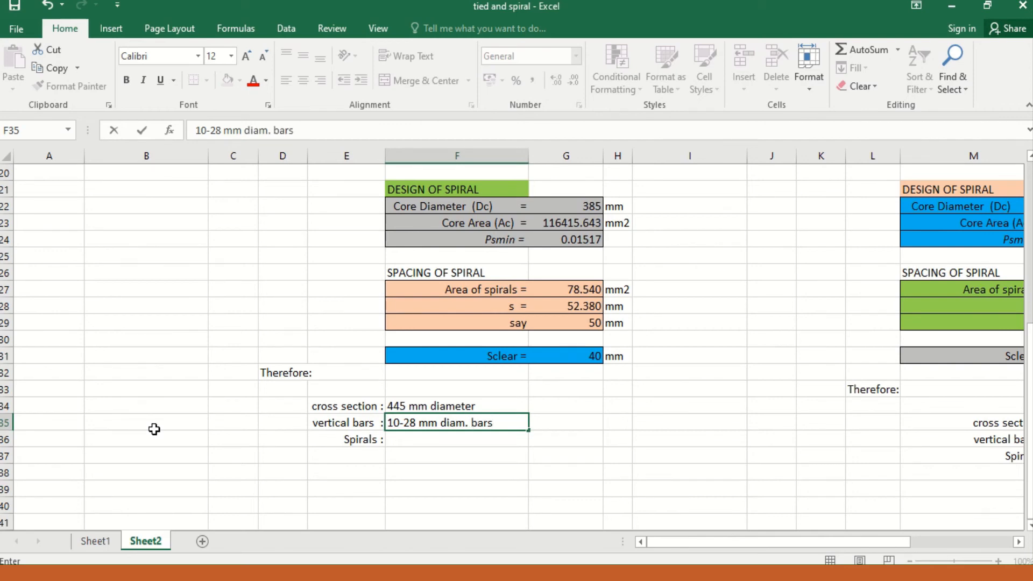
key("Return")
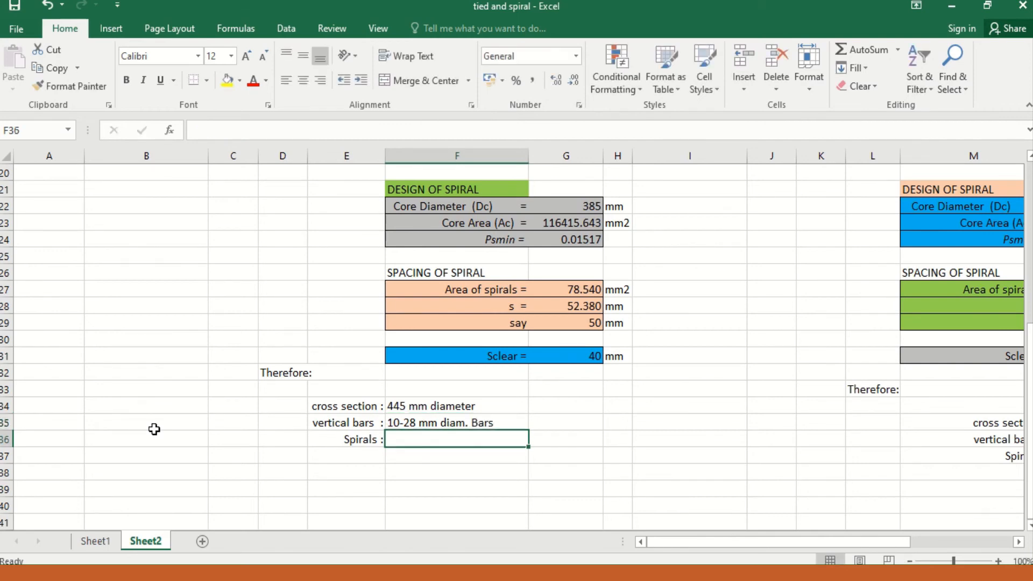
Step: Enter "10 mm diam. At 50 mm O.C" as the spirals in the 2001 NSCP conclusion
type("10 mm")
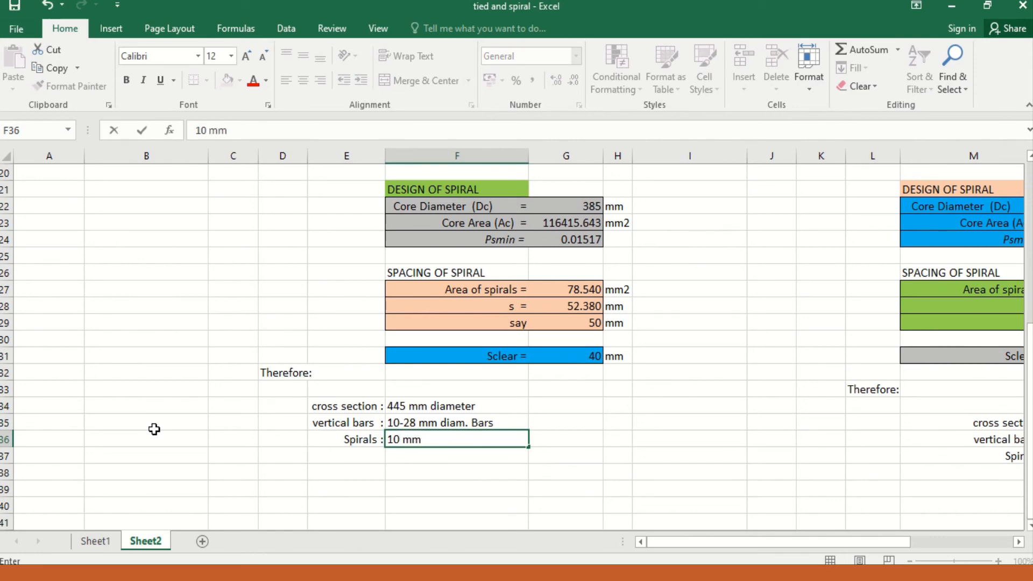
type(" diam. at 50 mm ")
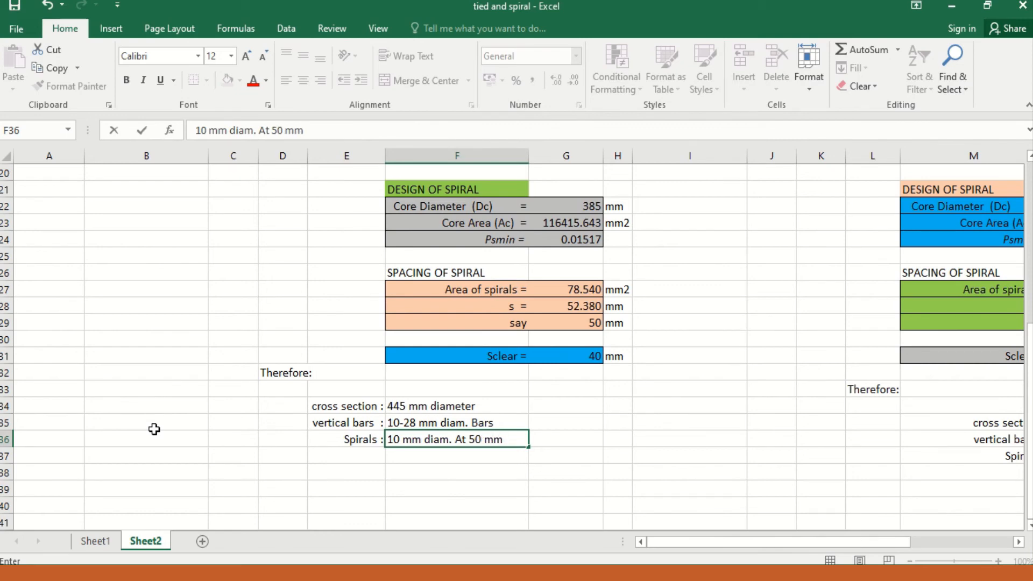
type("O.C")
key("Right")
key("Right")
key("Right")
key("Right")
key("Right")
key("Right")
key("Right")
key("Right")
key("Right")
key("Right")
key("Right")
key("Right")
key("Right")
key("Right")
key("Right")
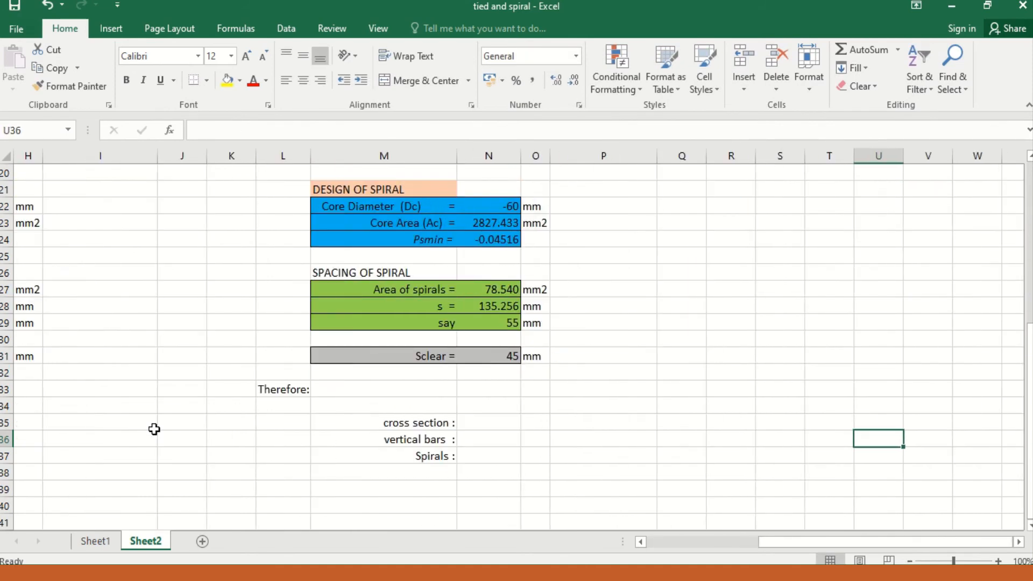
Step: Go from the 2001 NSCP conclusion to the concrete column block of the 2010/2015 NSCP design
key("Left")
key("Left")
key("Left")
key("Left")
key("Left")
key("Left")
key("Left")
key("Left")
key("Left")
key("Left")
key("Left")
key("Left")
key("Left")
key("Left")
key("Left")
key("Left")
key("Left")
key("Up")
key("Up")
key("Up")
key("Up")
key("Up")
key("Up")
key("Up")
key("Up")
key("Up")
key("Up")
key("Up")
key("Up")
key("Up")
key("Up")
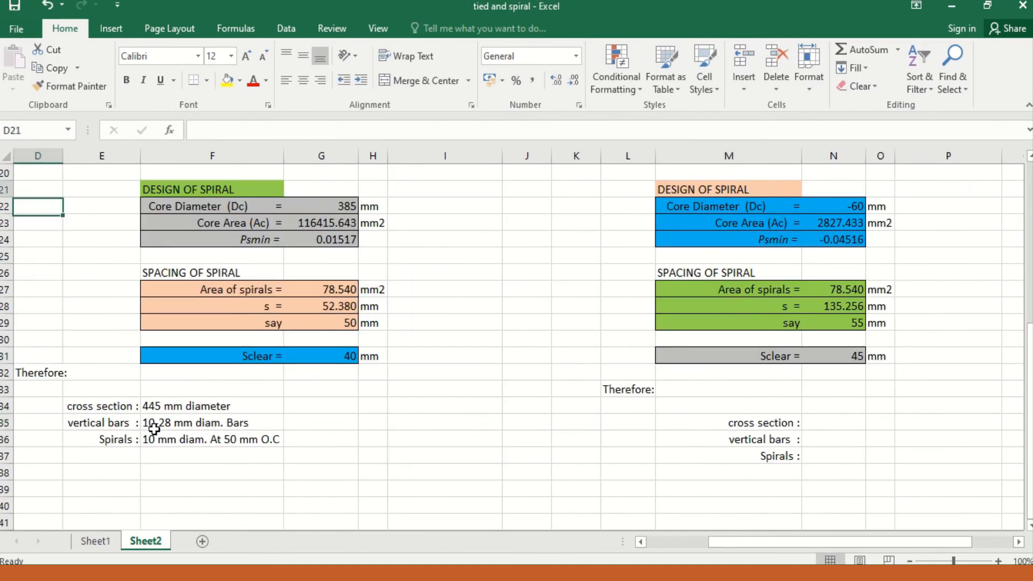
key("Up")
key("Up")
key("Up")
key("Up")
key("Up")
key("Up")
key("Up")
key("Up")
key("Up")
key("Up")
key("Up")
key("Up")
key("Up")
key("Right")
key("Right")
key("Right")
key("Right")
key("Right")
key("Right")
key("Right")
key("Right")
key("Right")
key("Up")
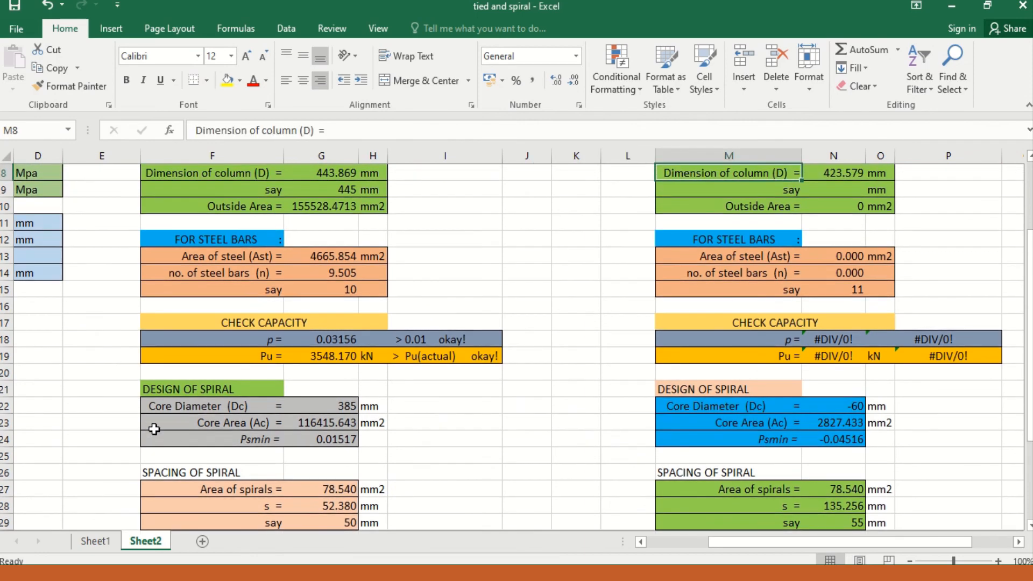
key("Up")
key("Up")
key("Up")
key("Up")
key("Up")
key("Up")
key("Down")
key("Down")
key("Down")
key("Down")
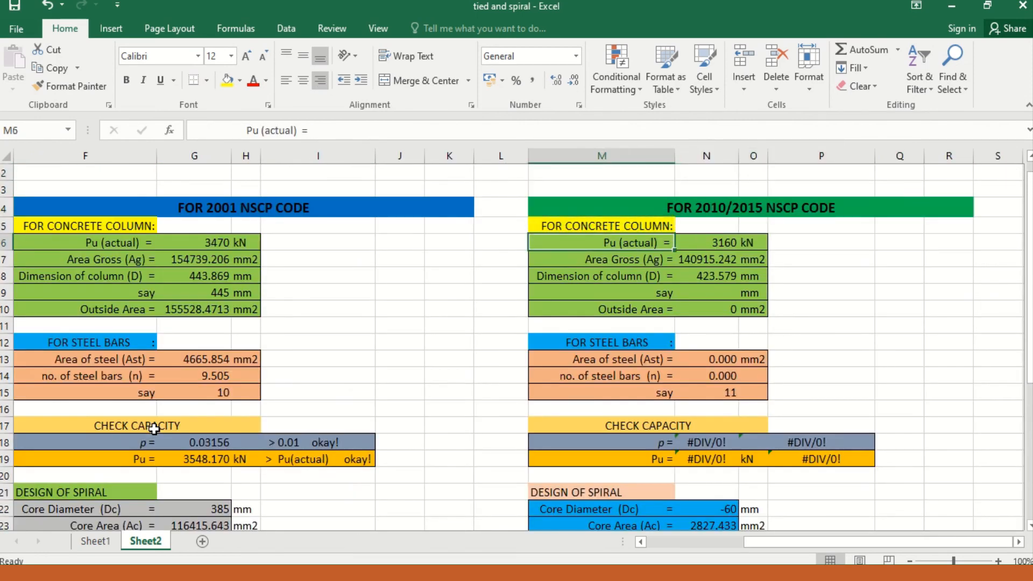
Step: Review the actual Pu, gross area and column dimension formulas in the 2010/2015 NSCP concrete column block
key("Right")
key("Right")
key("Left")
key("Down")
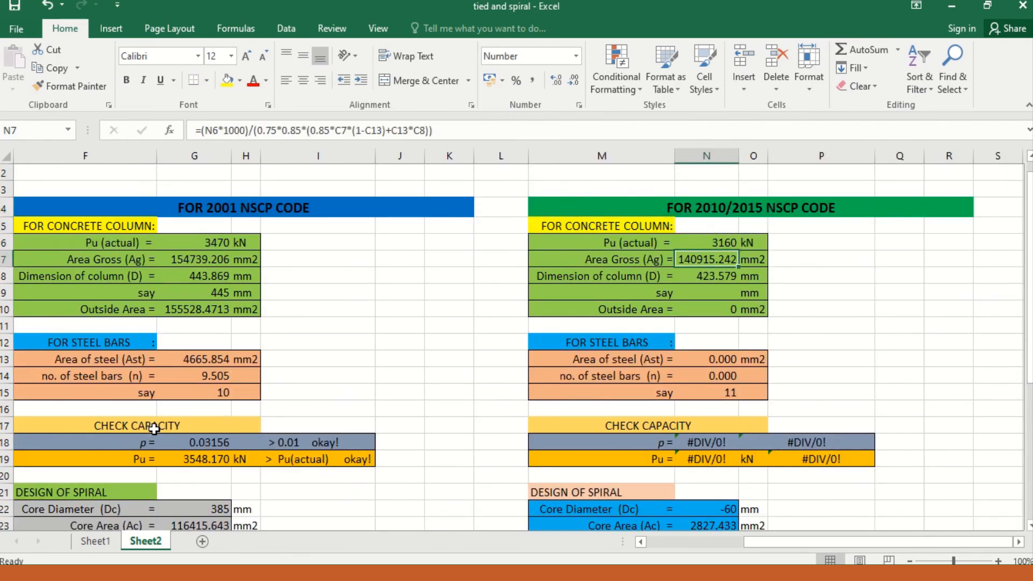
key("Up")
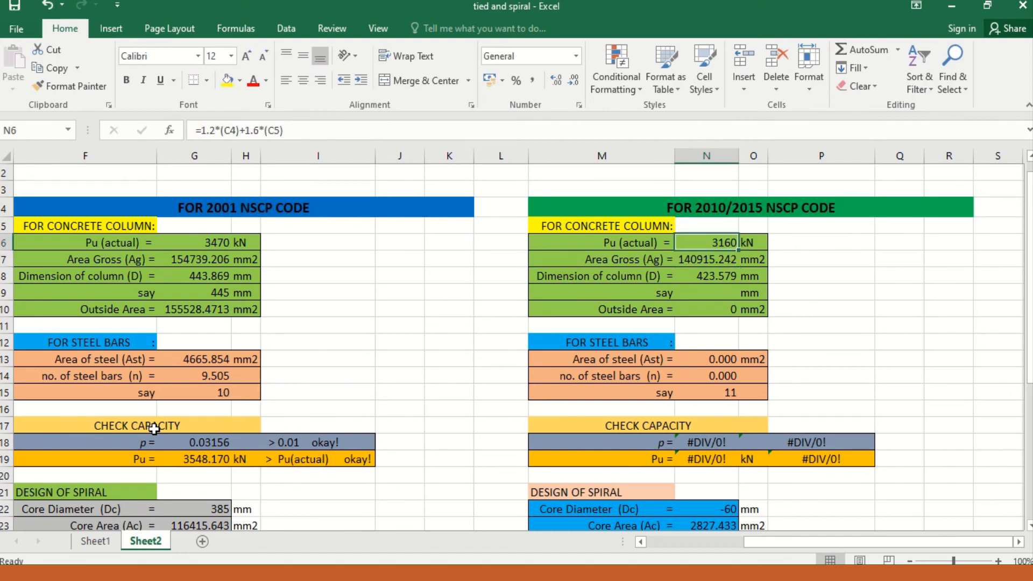
key("Down")
key("Down")
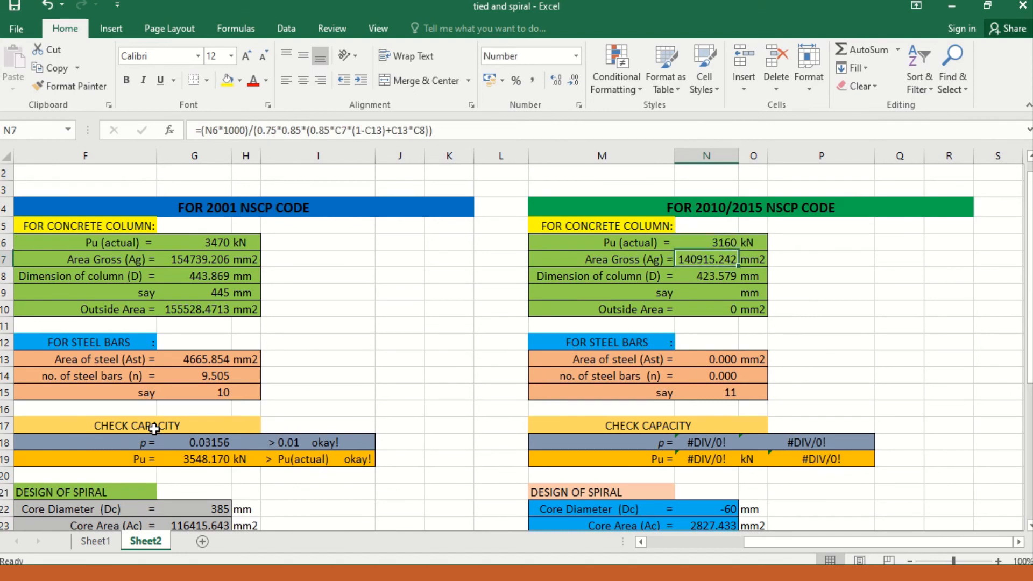
key("Left")
key("Right")
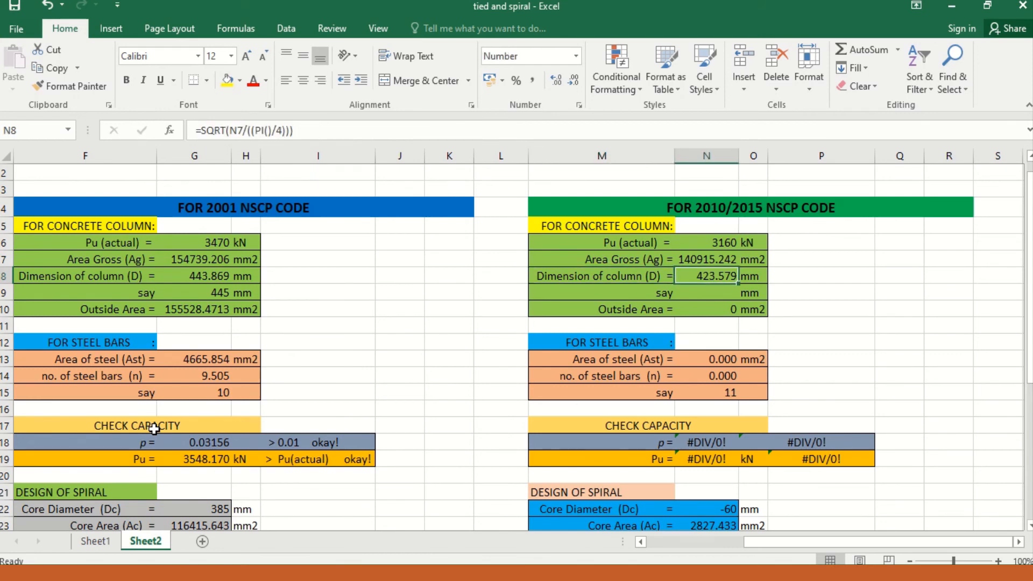
Step: Set the adopted column dimension to 425 mm in the 2010/2015 NSCP block
key("Down")
type("425")
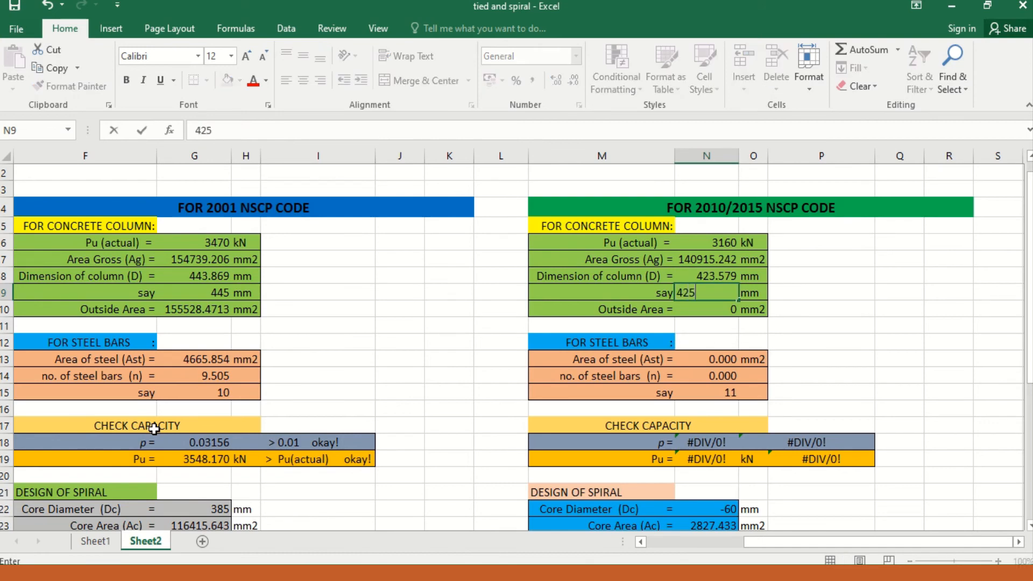
key("Return")
Step: Set the adopted number of steel bars to 9 in the 2010/2015 NSCP block
key("Down")
key("Down")
key("Down")
key("Down")
key("Down")
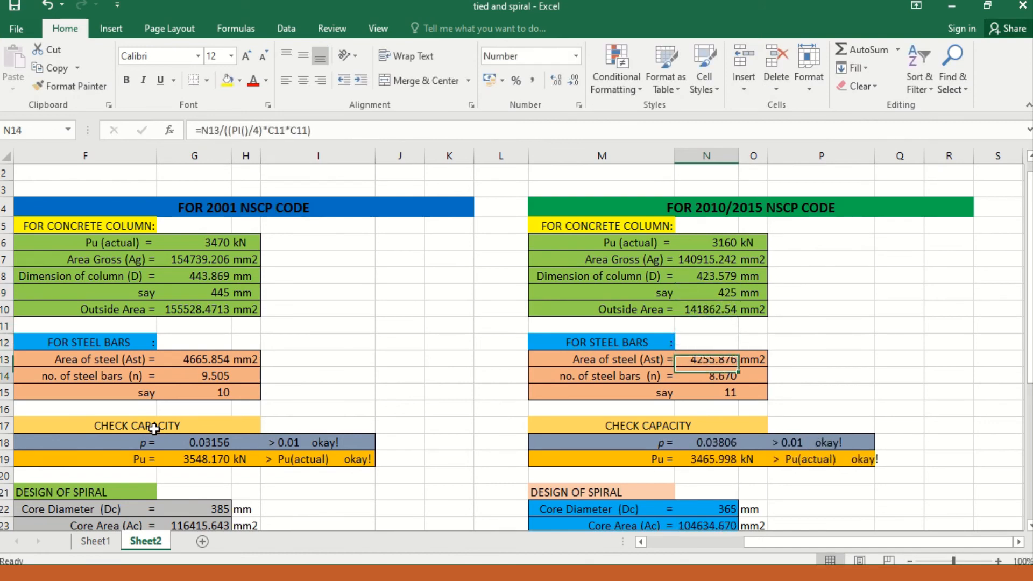
key("Up")
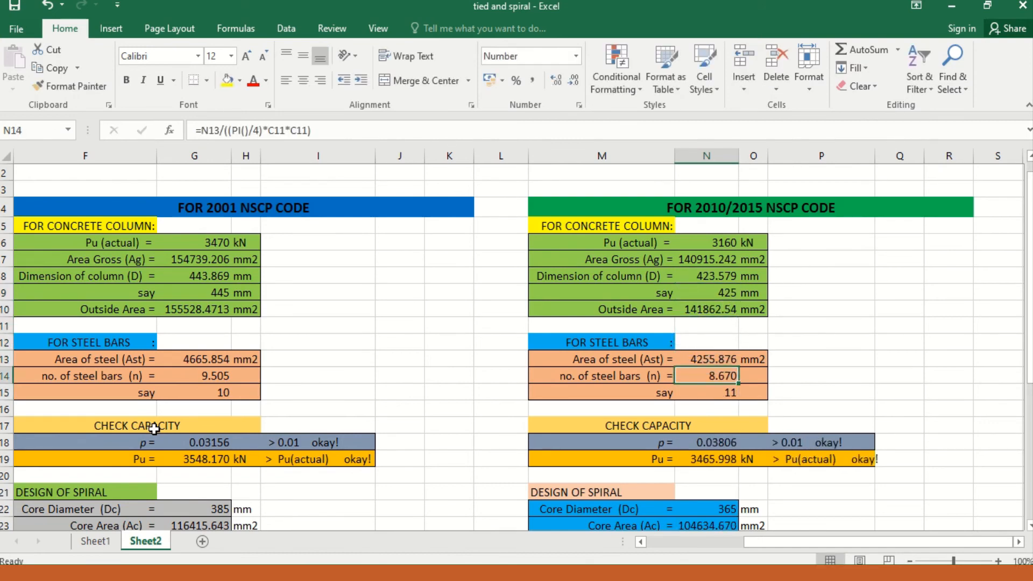
key("Down")
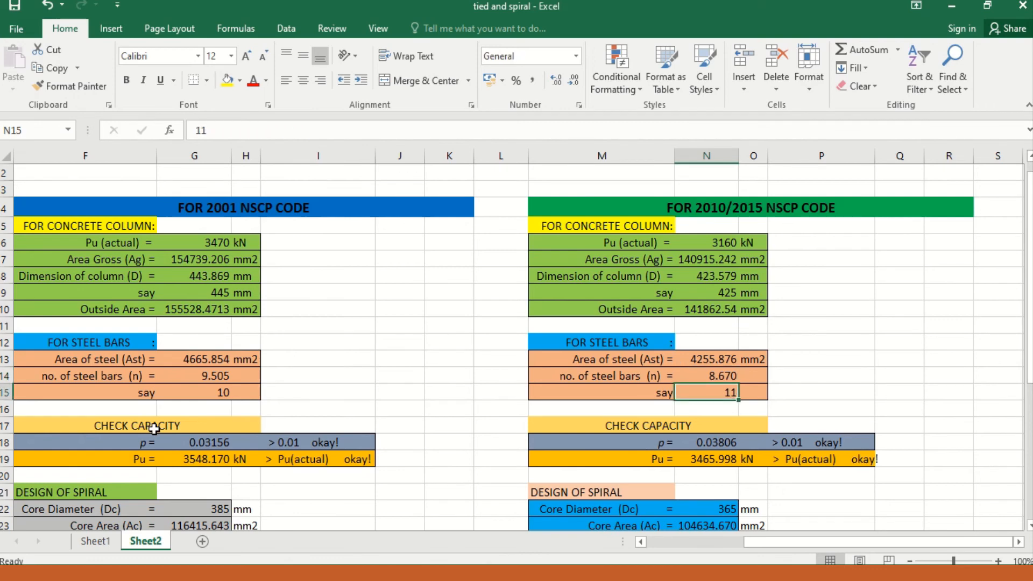
type("8")
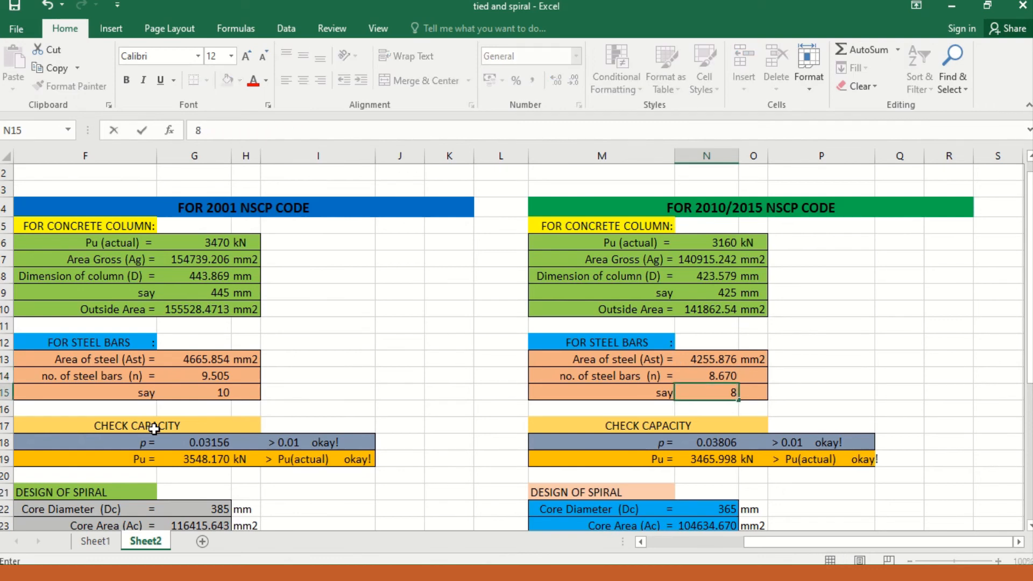
key("BackSpace")
type("9")
key("Return")
Step: Check the 2010/2015 NSCP steel ratio against 0.01 and the Pu capacity against the actual Pu
key("Down")
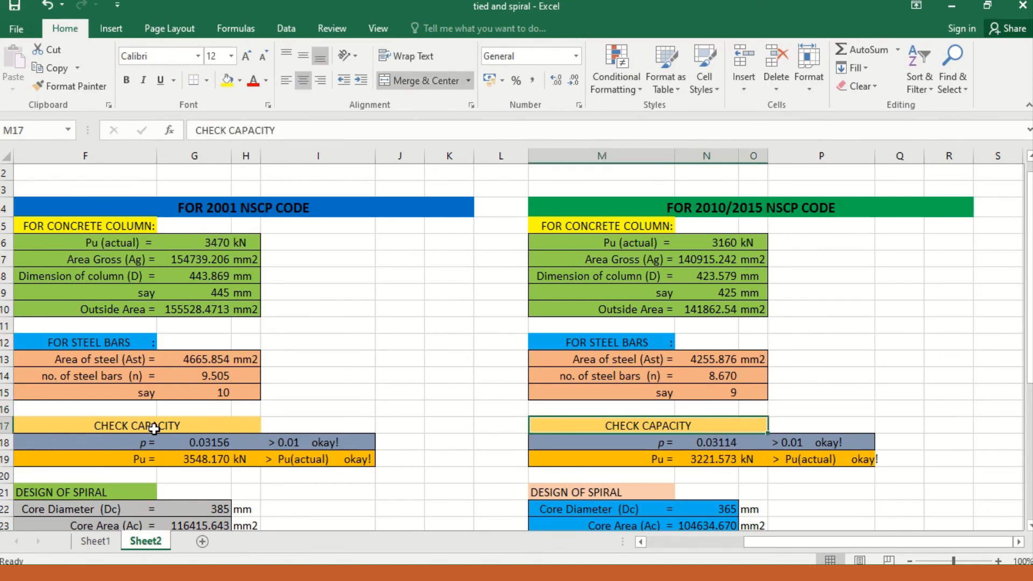
key("Down")
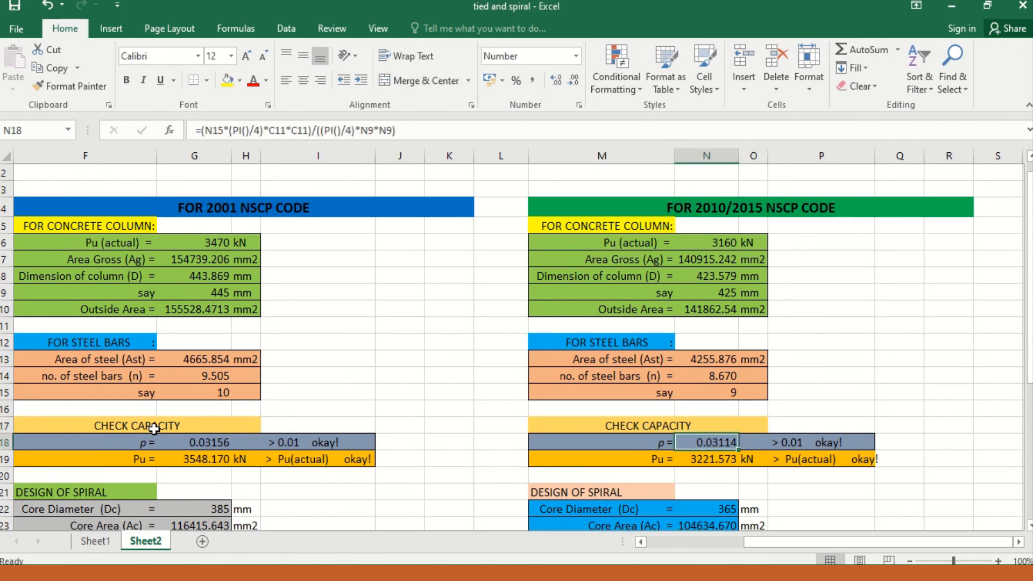
key("Down")
key("Right")
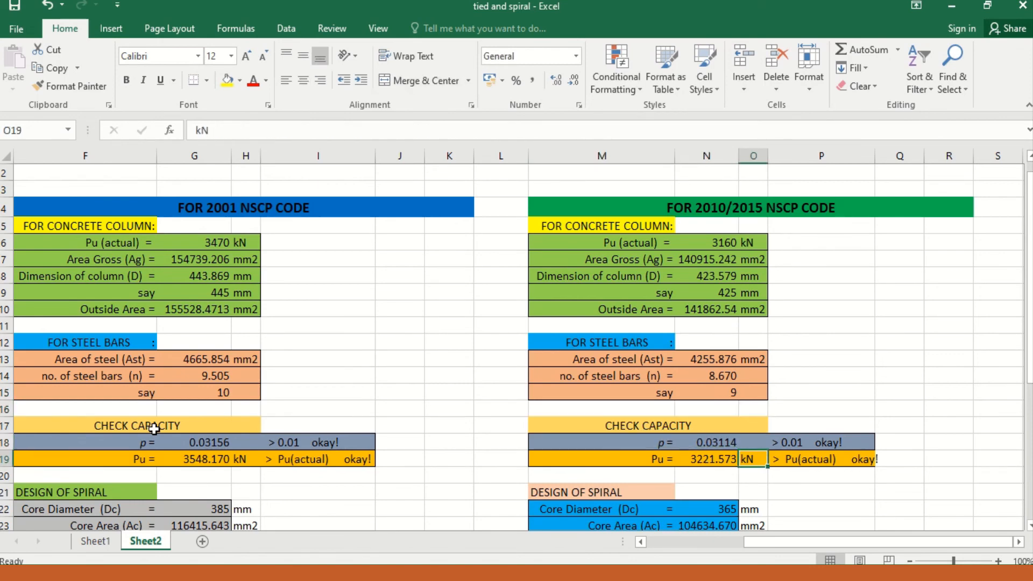
key("Up")
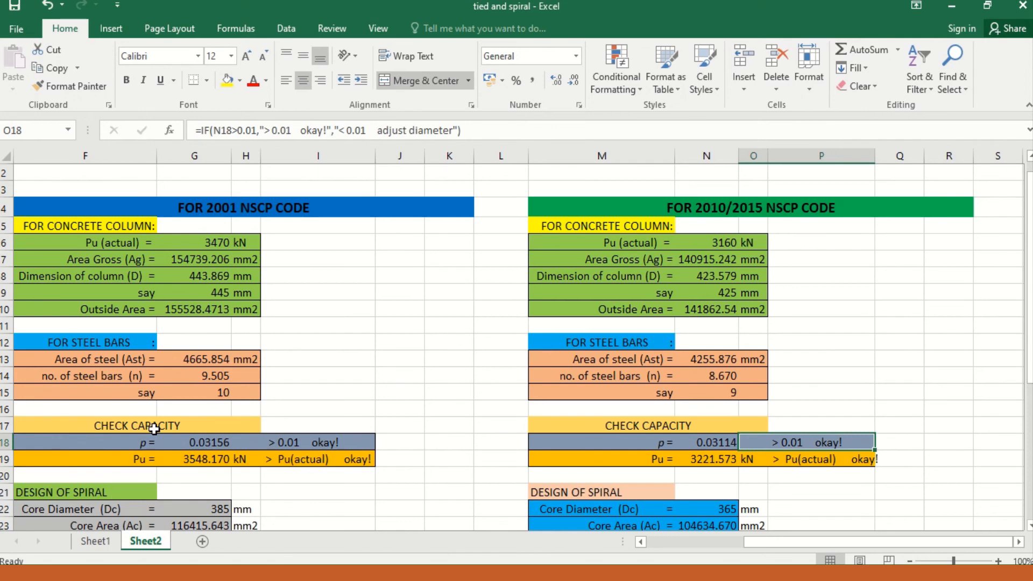
key("Down")
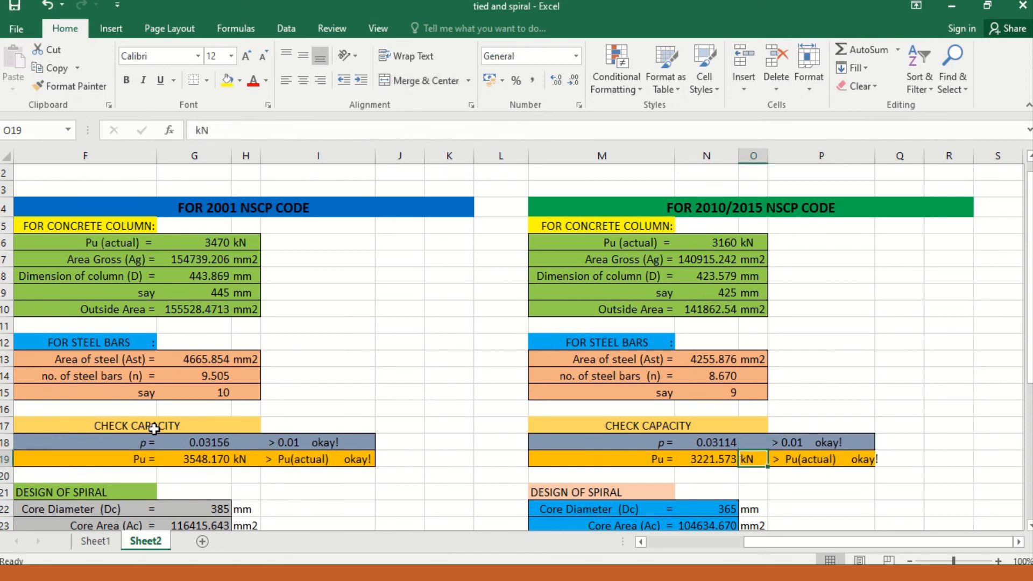
key("Left")
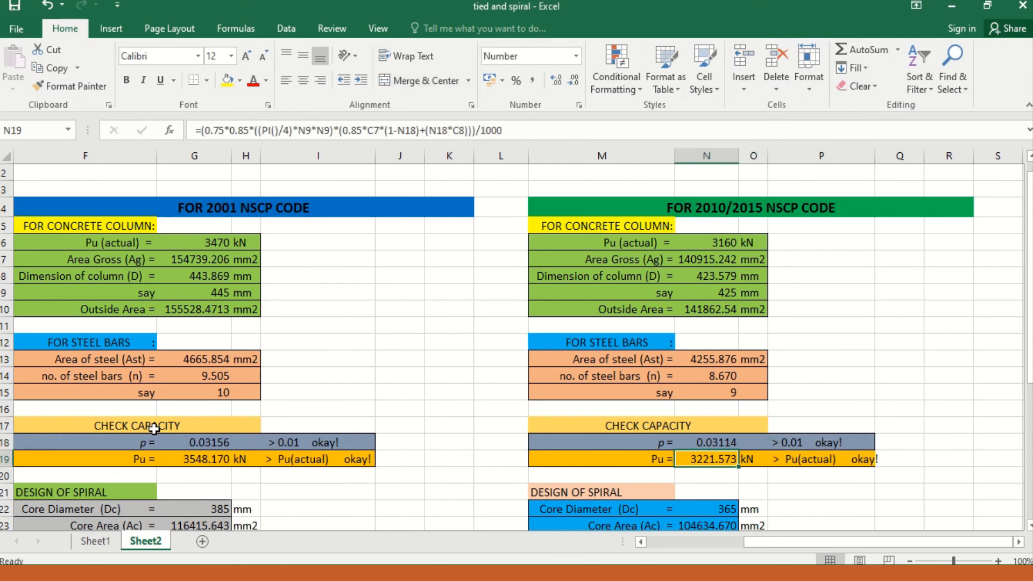
key("Right")
key("Left")
key("Up")
key("Up")
key("Up")
key("Up")
key("Up")
key("Up")
key("Up")
key("Up")
key("Up")
key("Up")
key("Up")
key("Up")
key("Up")
key("Up")
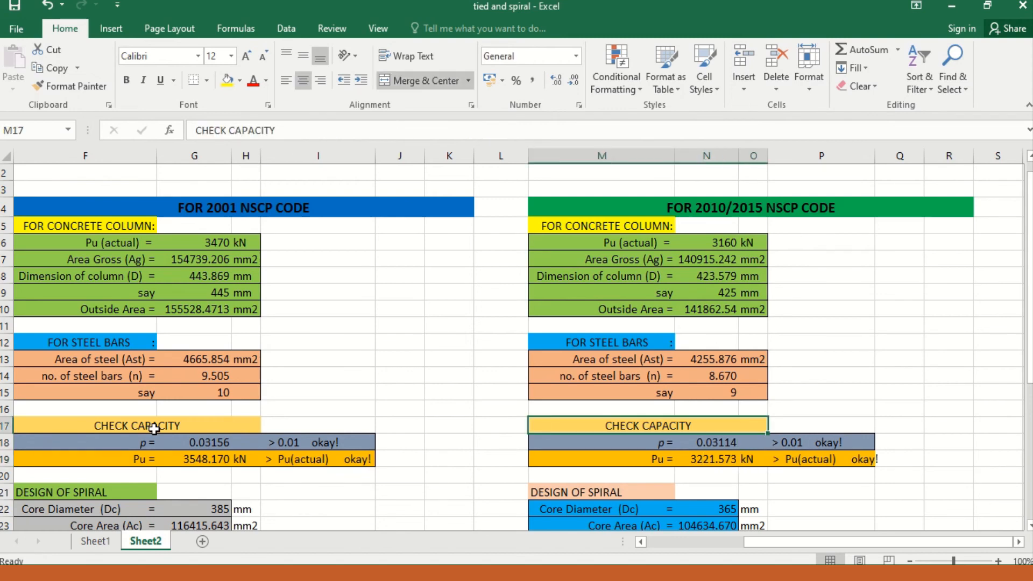
key("Down")
key("Down")
key("Down")
key("Down")
key("Down")
key("Down")
key("Down")
key("Down")
key("Down")
key("Down")
key("Down")
key("Down")
key("Down")
key("Down")
key("Down")
key("Down")
key("Down")
key("Down")
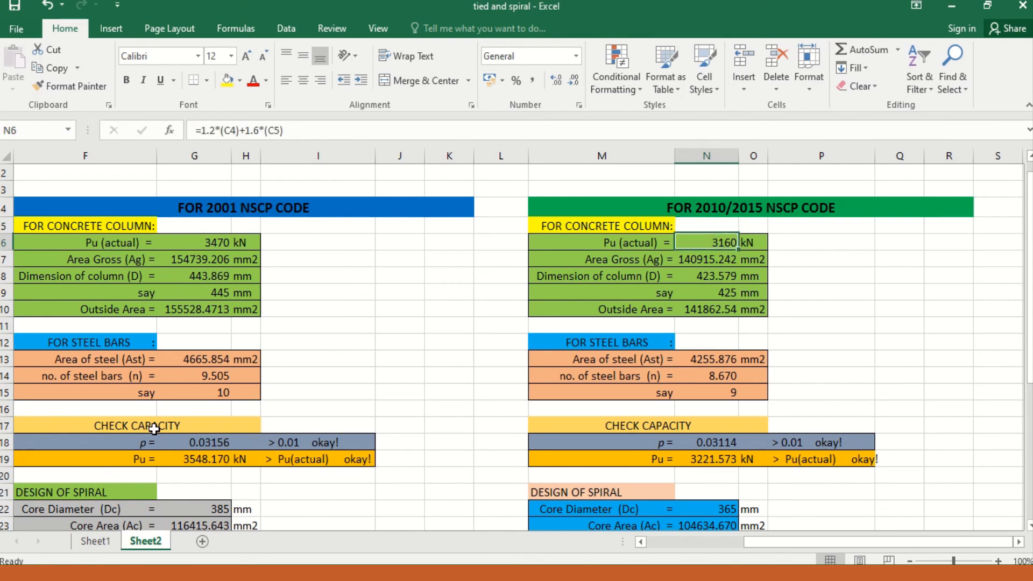
Step: Review the core diameter, core area and minimum spiral ratio in the 2010/2015 NSCP spiral design
scroll(155, 429, "down", 1)
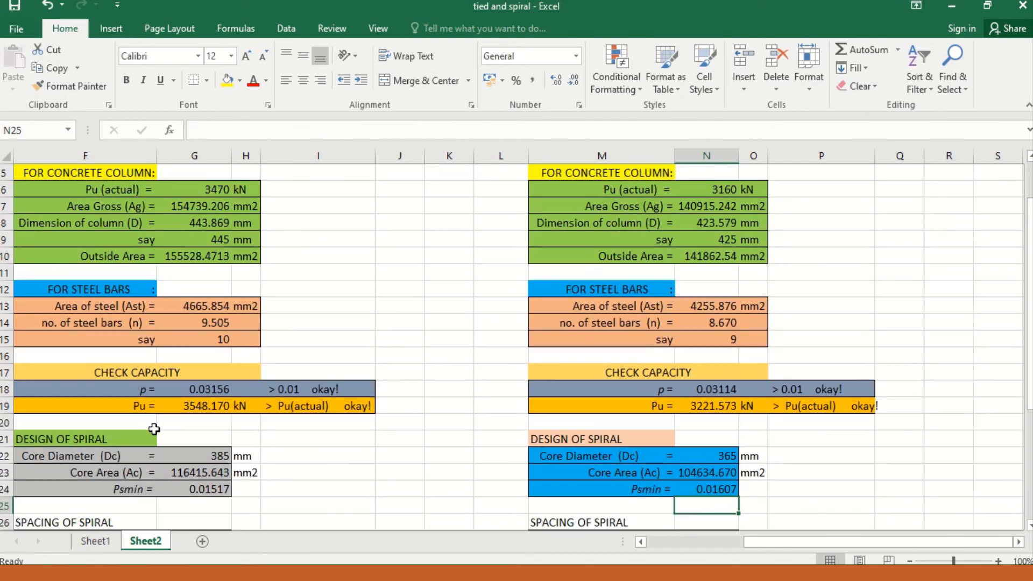
key("Down")
key("Up")
key("Up")
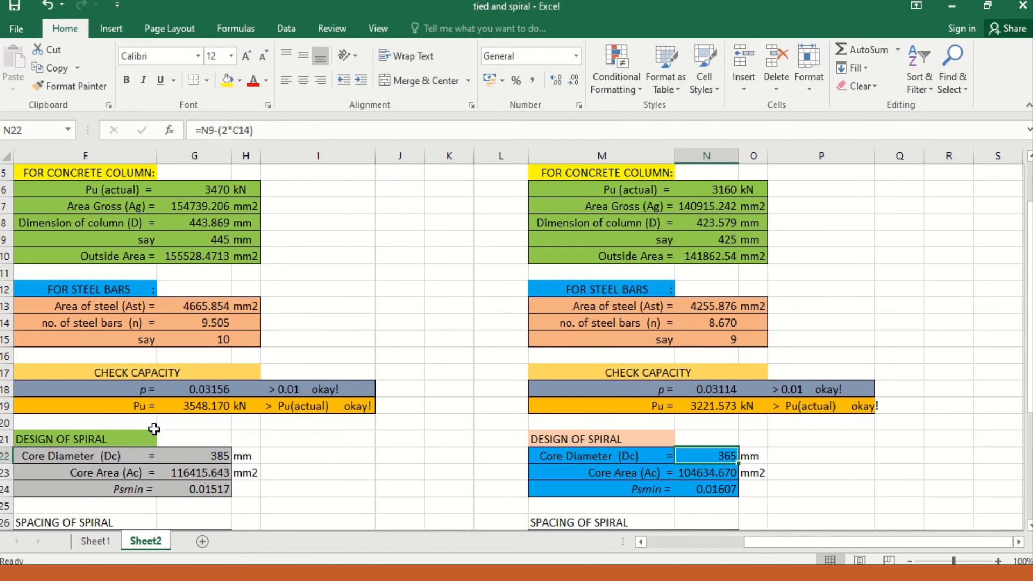
key("Down")
key("Down")
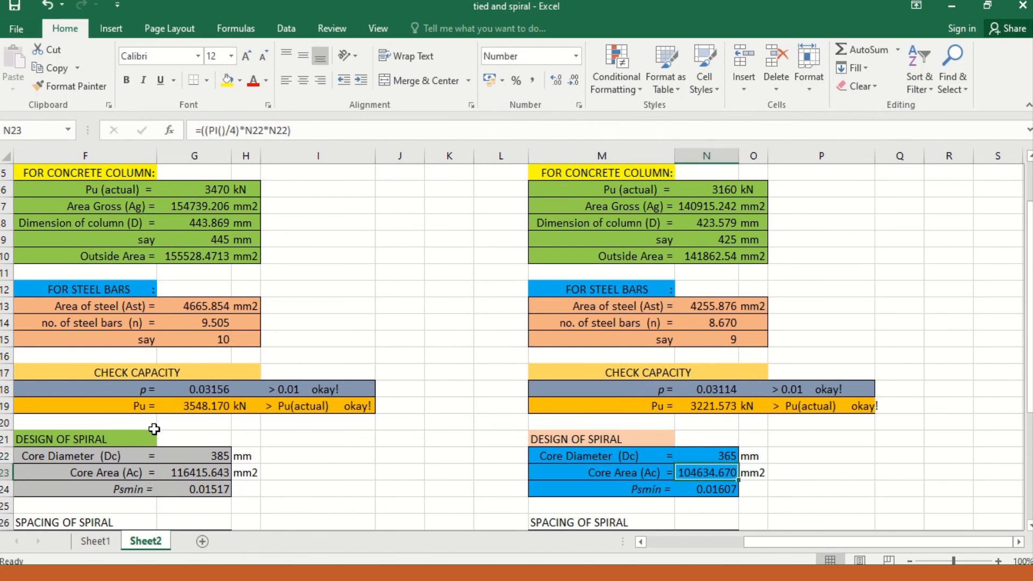
key("Left")
key("Right")
key("Down")
key("Up")
Step: Set the adopted spiral spacing to 50 mm in the 2010/2015 NSCP block
key("Down")
key("Down")
key("Down")
key("Down")
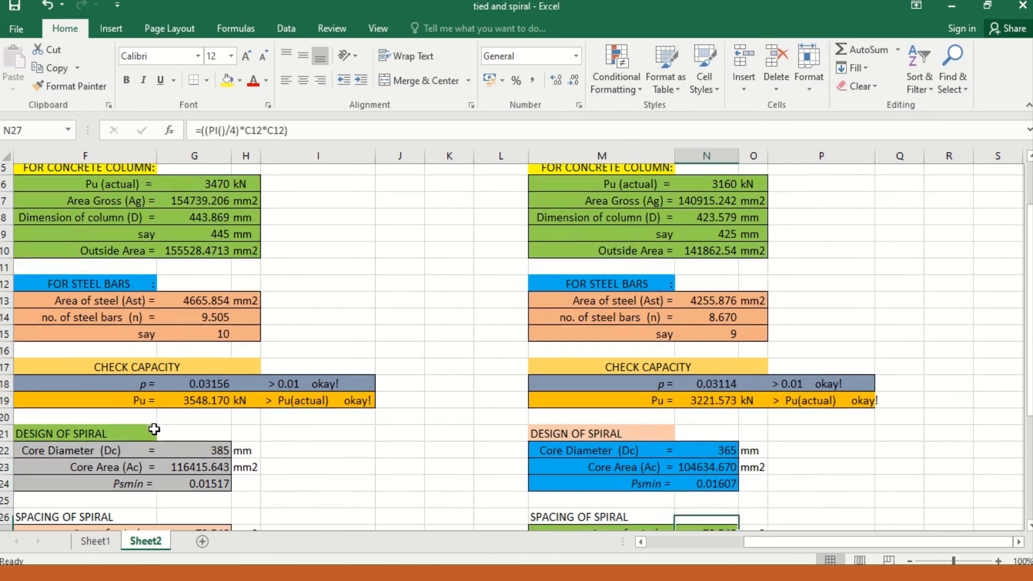
key("Down")
key("Down")
key("Down")
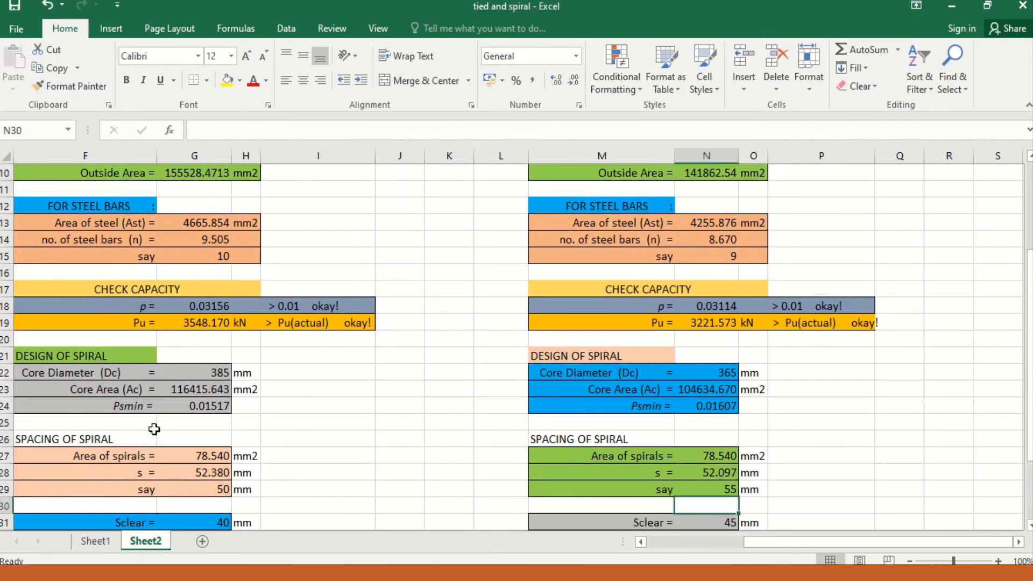
key("Up")
key("Up")
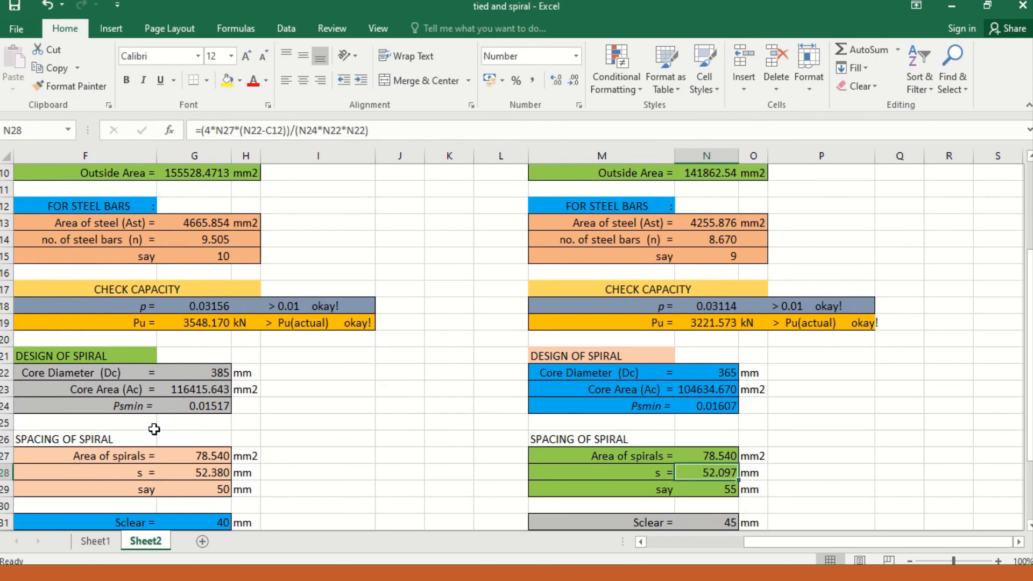
key("Down")
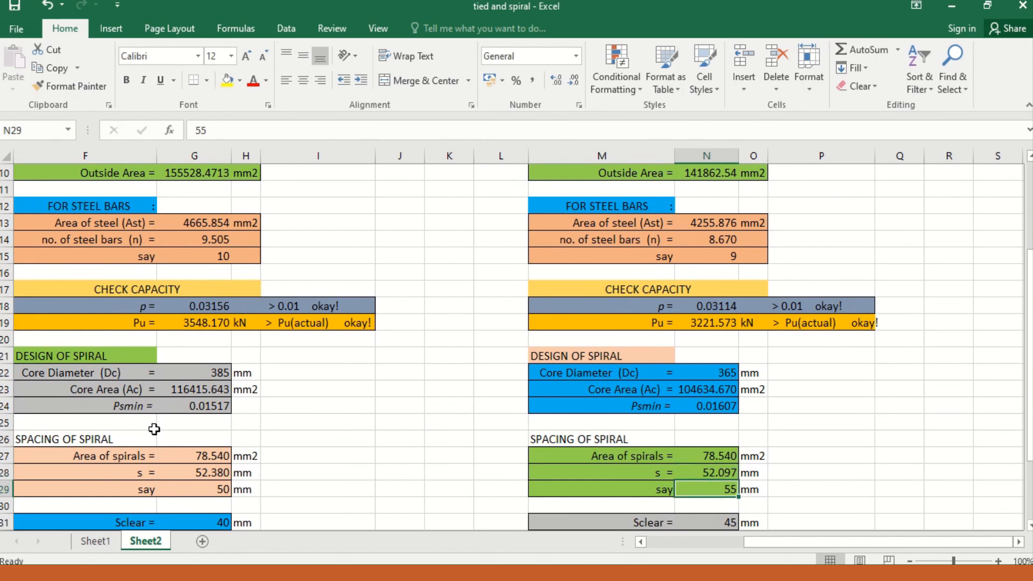
type("50")
key("Return")
Step: Check the clear spiral spacing of the 2010/2015 NSCP design against the adopted spacing and spiral values above it
key("Down")
key("Down")
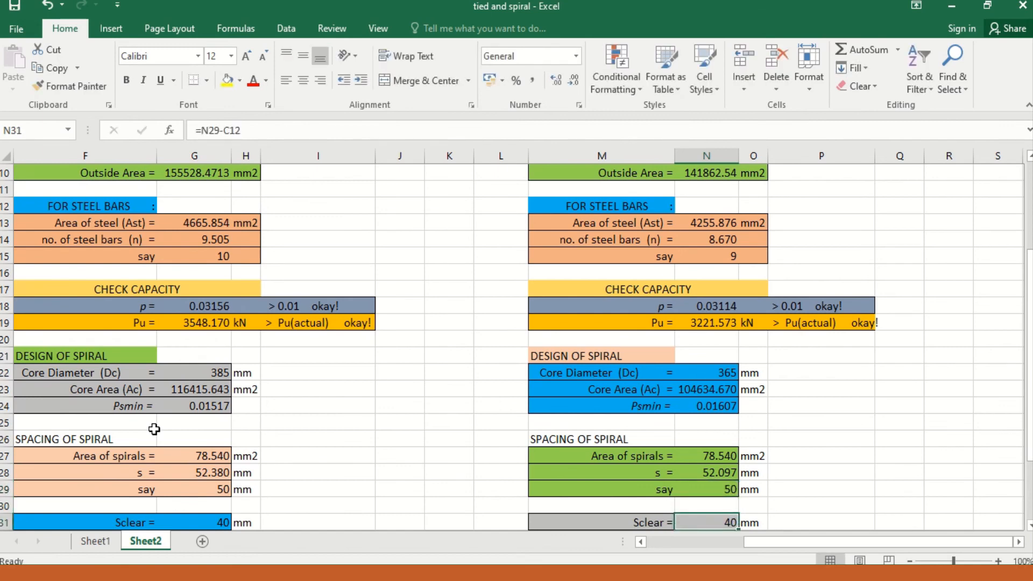
key("Up")
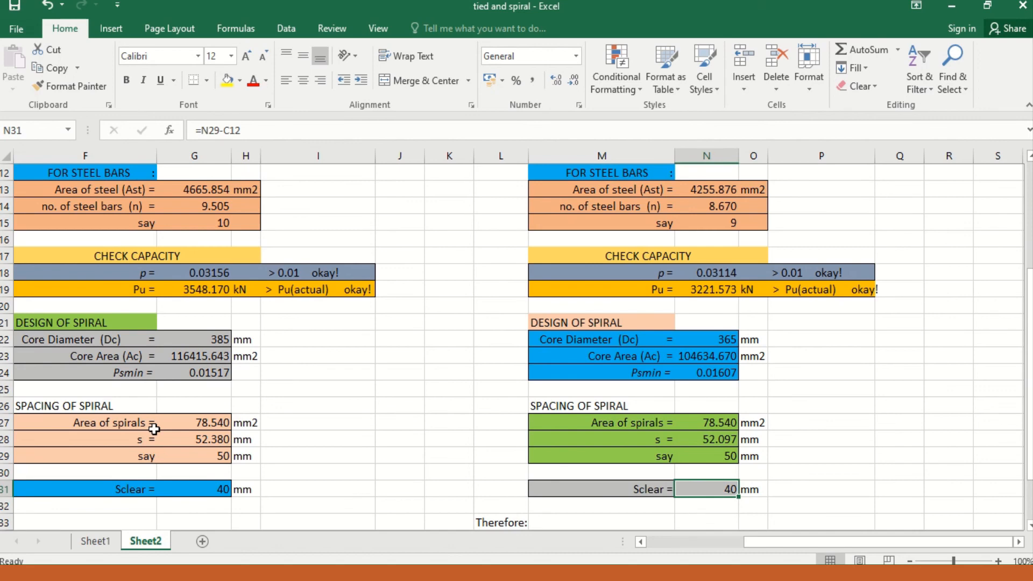
key("Up")
key("Up")
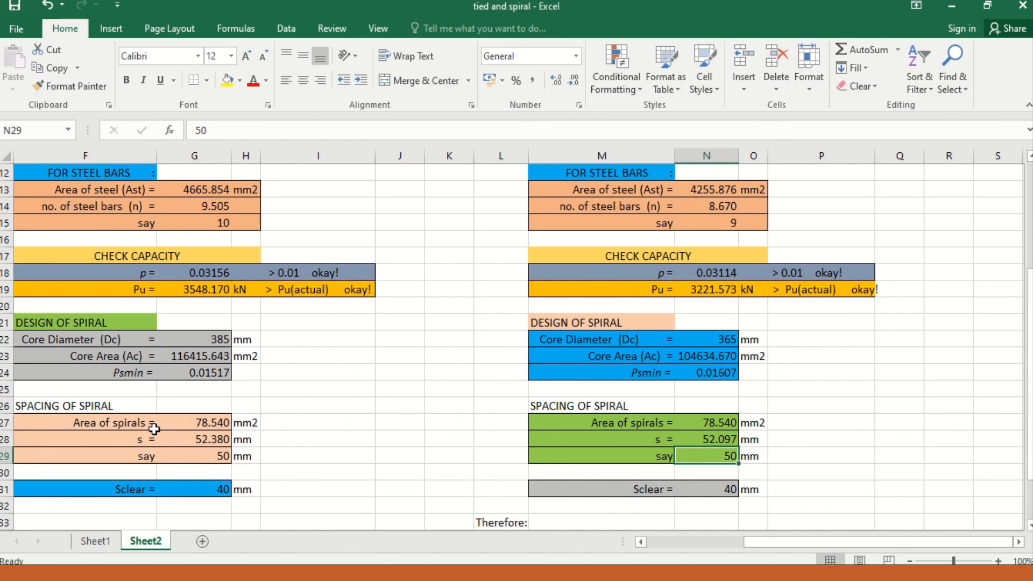
key("Up")
key("Up")
key("Up")
key("Up")
key("Up")
key("Up")
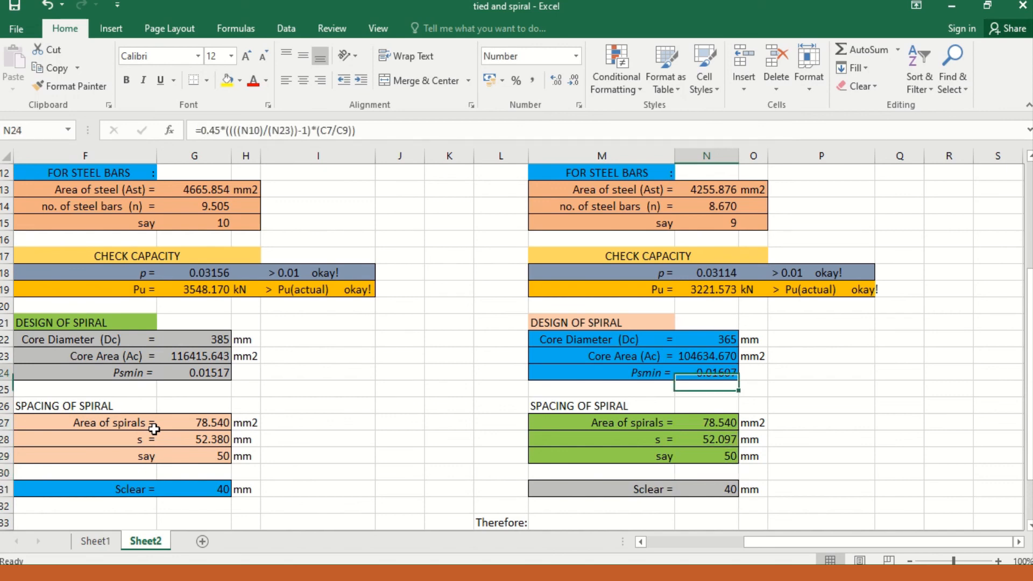
key("Up")
Step: Review the column size, steel bars and spiral values of the 2010/2015 NSCP design for its concluding summary
key("Down")
key("Down")
key("Down")
key("Down")
key("Down")
key("Down")
key("Down")
key("Down")
key("Down")
key("Down")
key("Down")
key("Down")
key("Down")
key("Down")
key("Down")
key("Down")
key("Down")
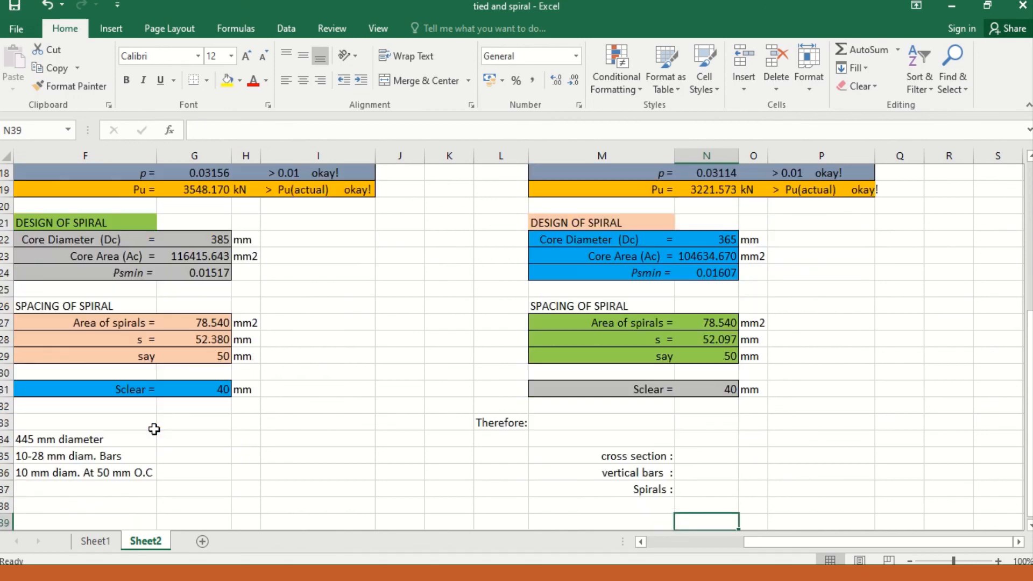
key("Up")
key("Up")
key("Up")
key("Up")
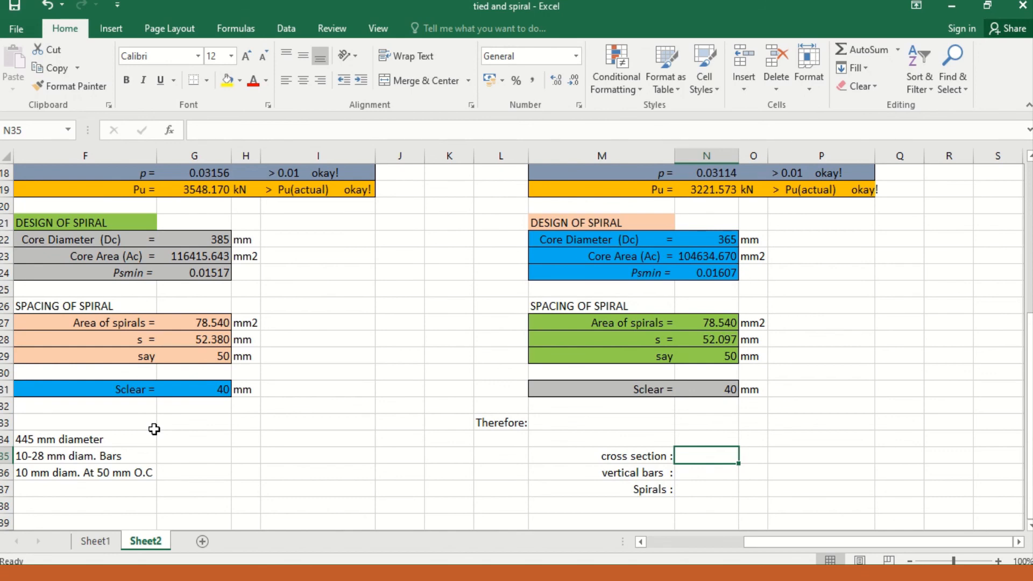
key("Up")
key("Up")
key("Up")
key("Up")
key("Up")
key("Up")
key("Up")
key("Up")
key("Up")
key("Up")
key("Up")
key("Up")
key("Up")
key("Up")
key("Up")
key("Up")
key("Up")
key("Up")
key("Up")
key("Up")
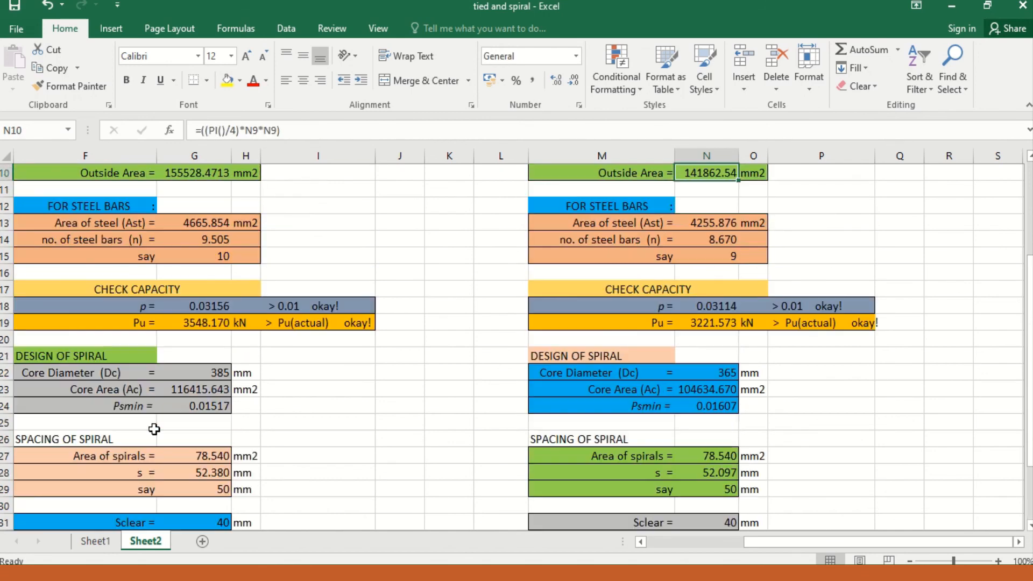
key("Up")
key("Up")
key("Up")
key("Up")
key("Up")
key("Up")
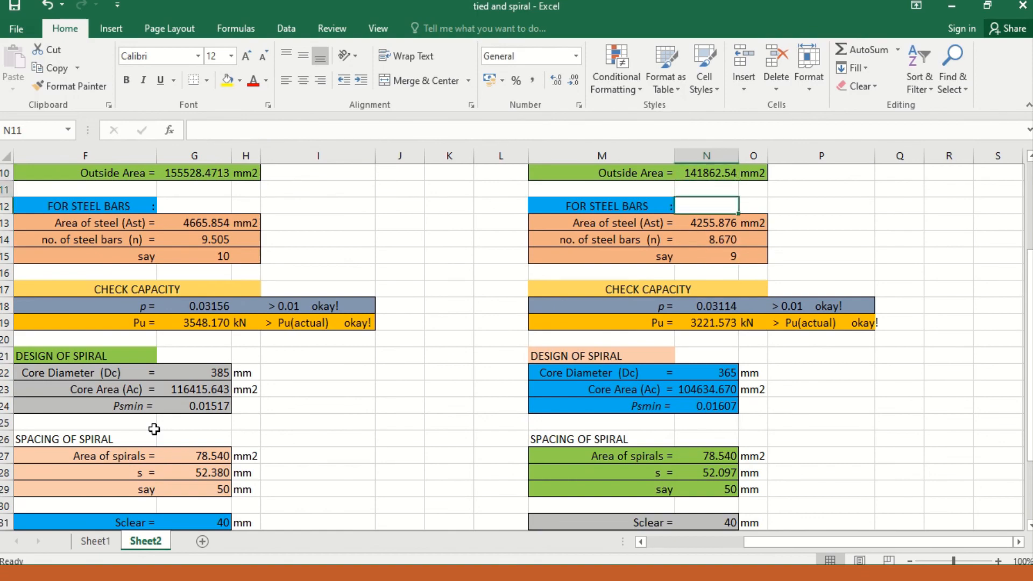
key("Down")
key("Down")
key("Down")
key("Down")
key("Down")
key("Down")
key("Down")
key("Down")
key("Down")
key("Down")
key("Down")
key("Down")
key("Down")
key("Down")
key("Down")
key("Down")
key("Down")
key("Down")
key("Down")
key("Down")
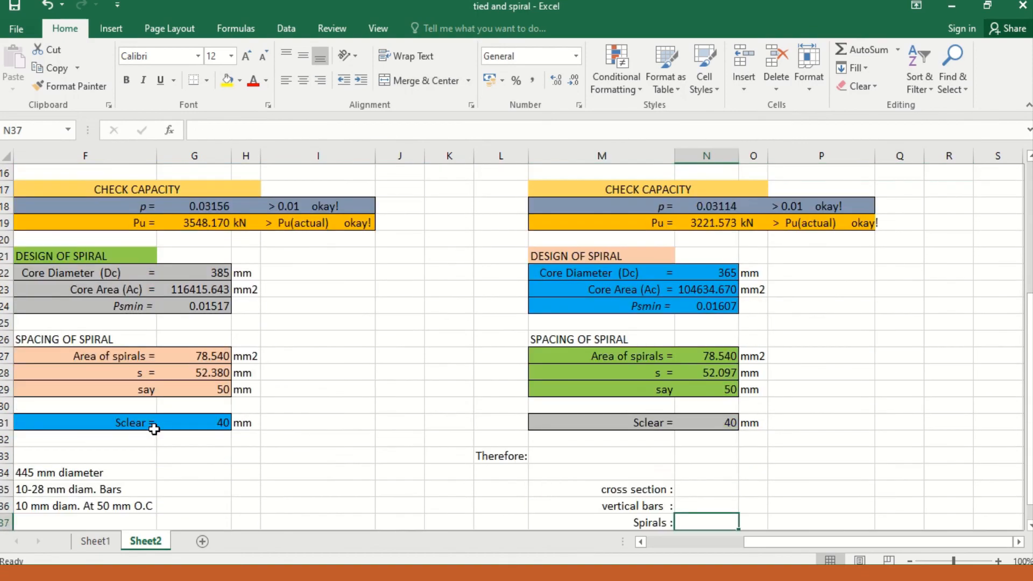
Step: Enter a 425 mm diameter as the cross section in the 2010/2015 NSCP summary
key("Up")
key("Up")
key("Up")
key("Up")
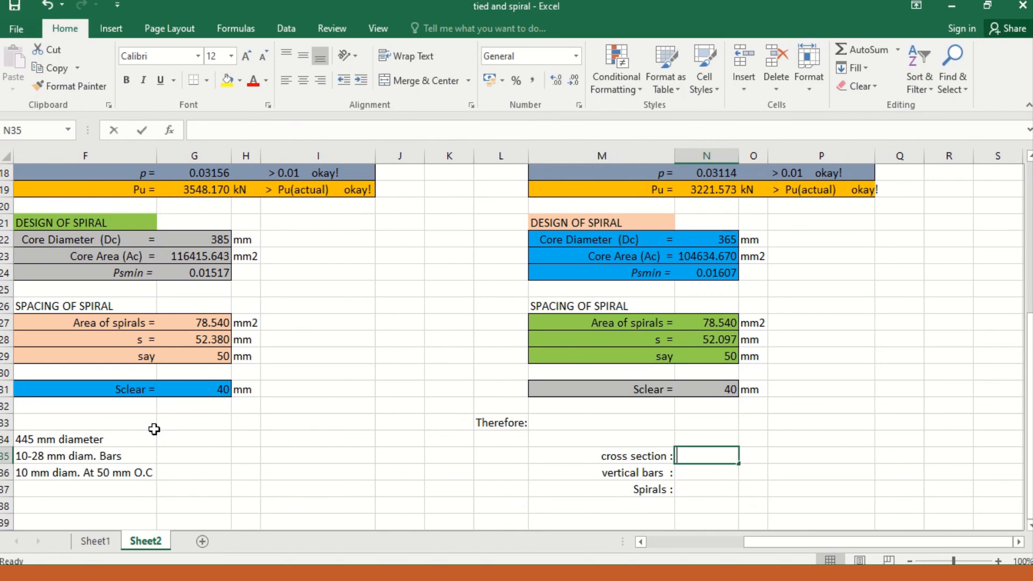
type("425 mm d")
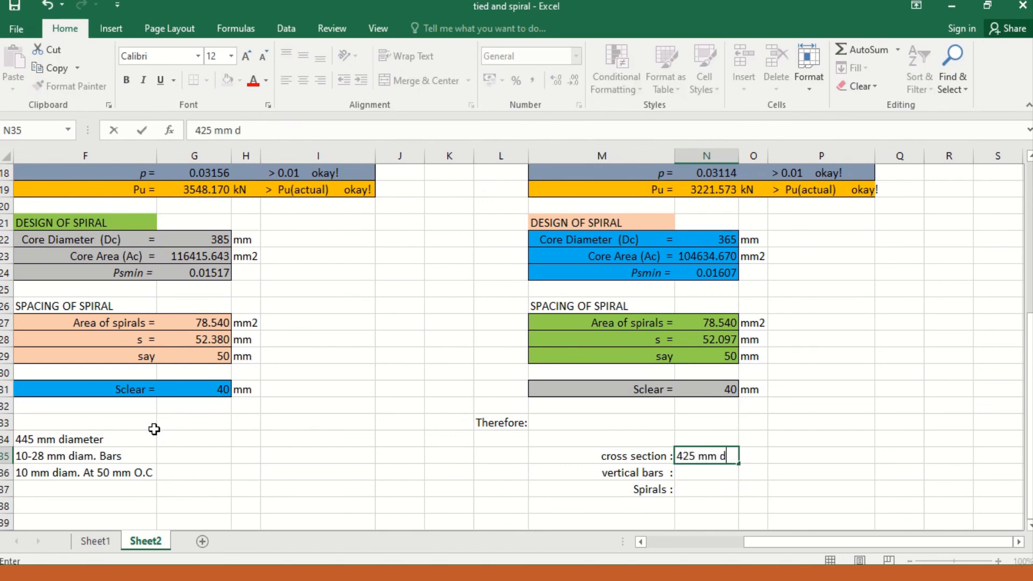
type("a\\iameter")
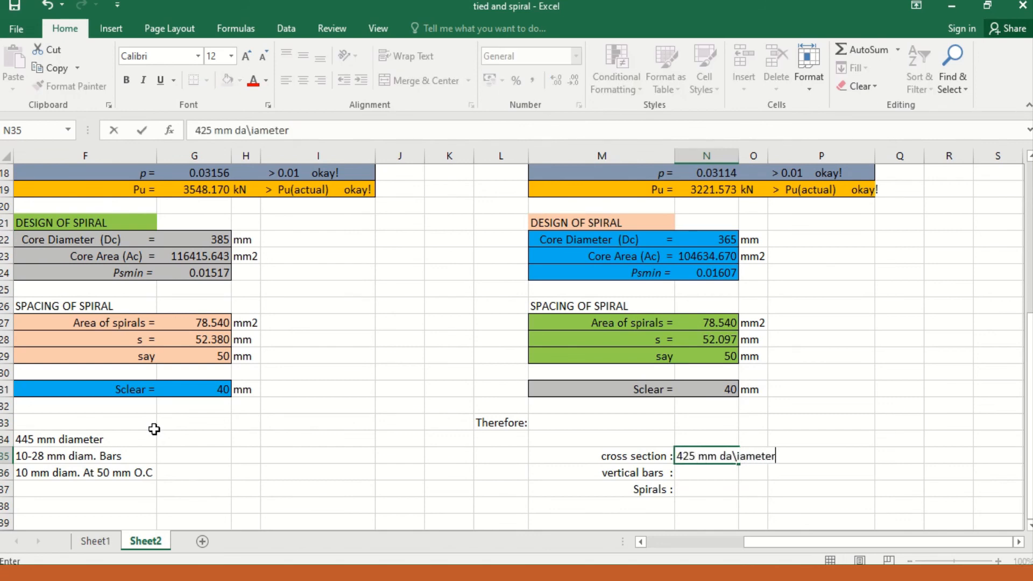
key("Left")
key("Right")
key("Right")
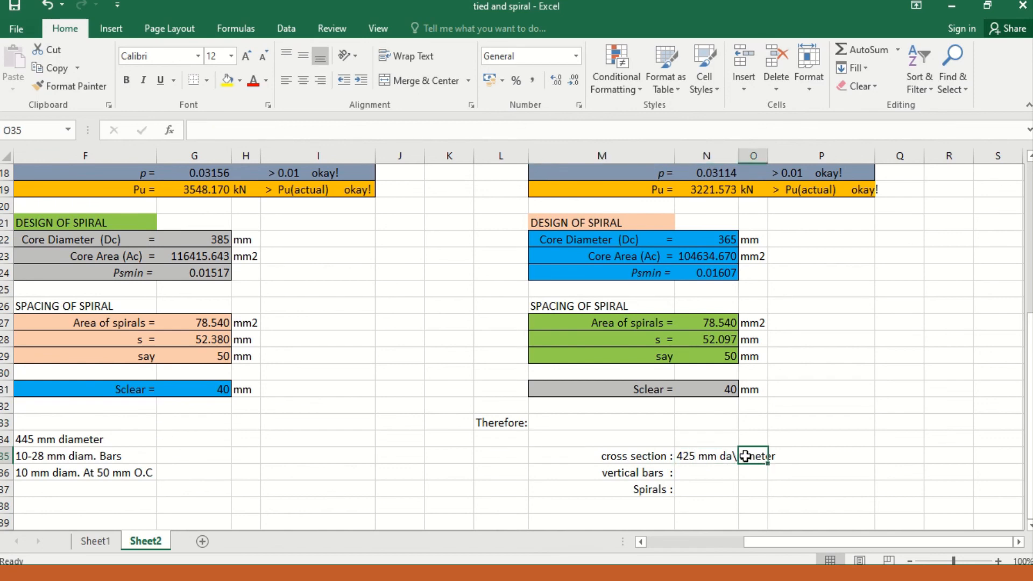
Step: Correct the misspelled word in the 2010/2015 cross-section entry so it reads "425 mm diameter"
left_click(730, 455)
double_click(733, 456)
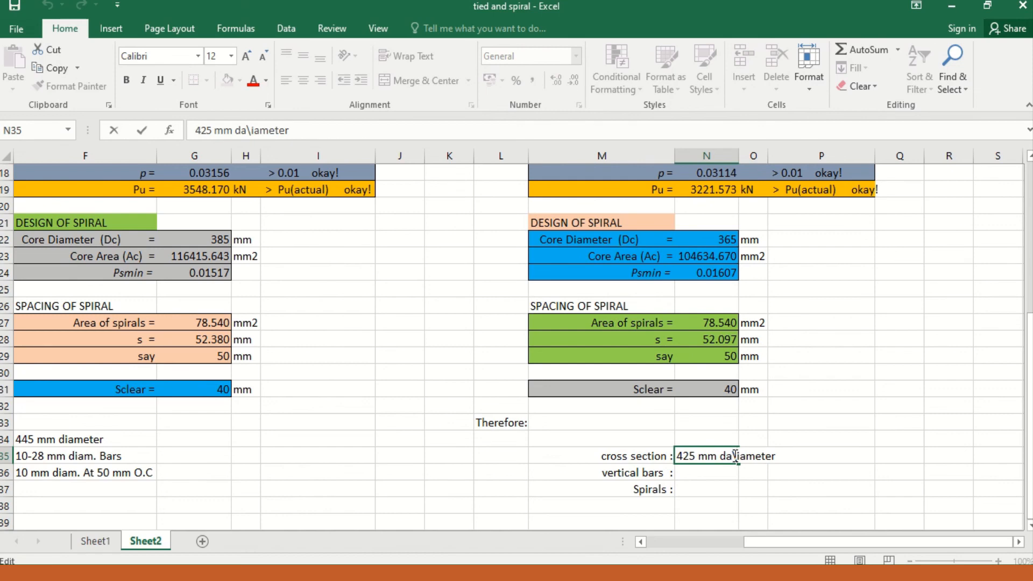
key("Delete")
left_click(793, 473)
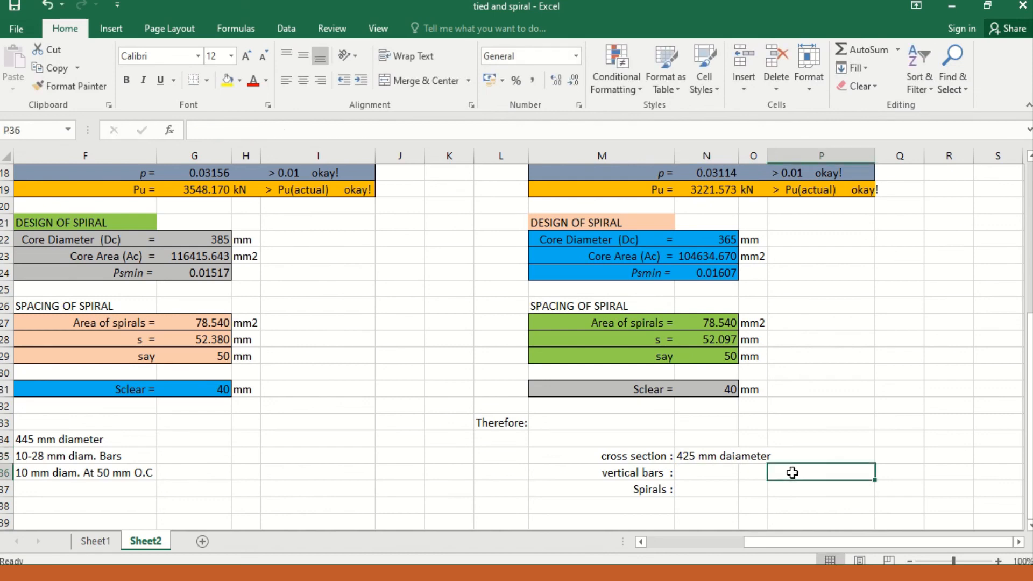
left_click(727, 455)
double_click(730, 456)
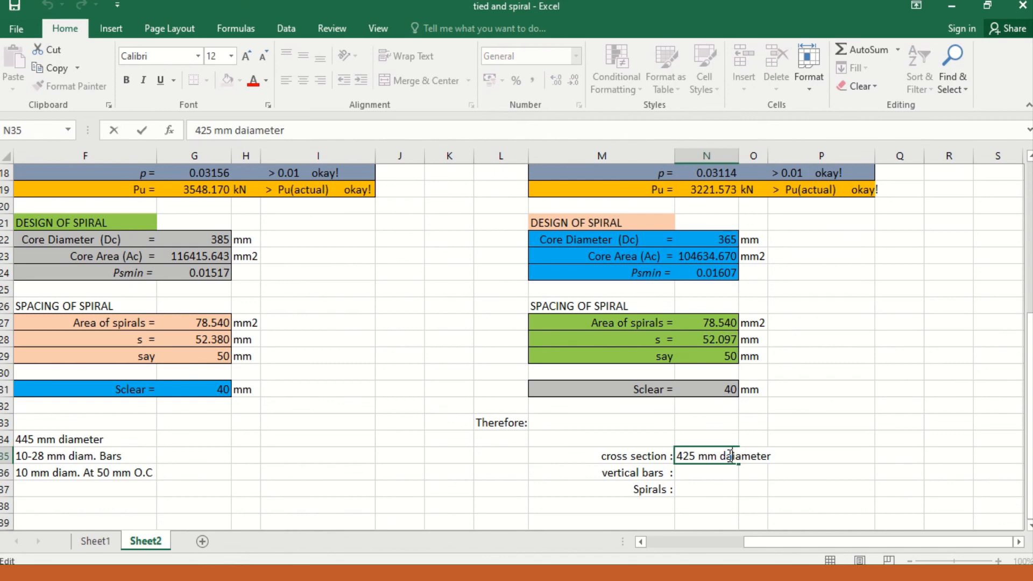
key("BackSpace")
left_click(727, 472)
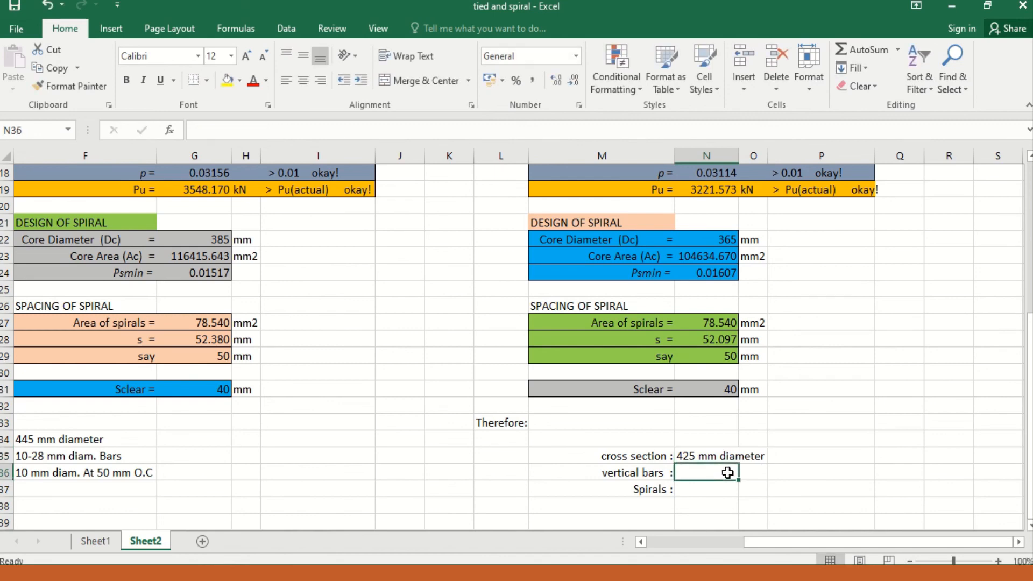
Step: Enter "9-28 mm diam bars" as the vertical bars in the 2010/2015 NSCP summary
double_click(729, 473)
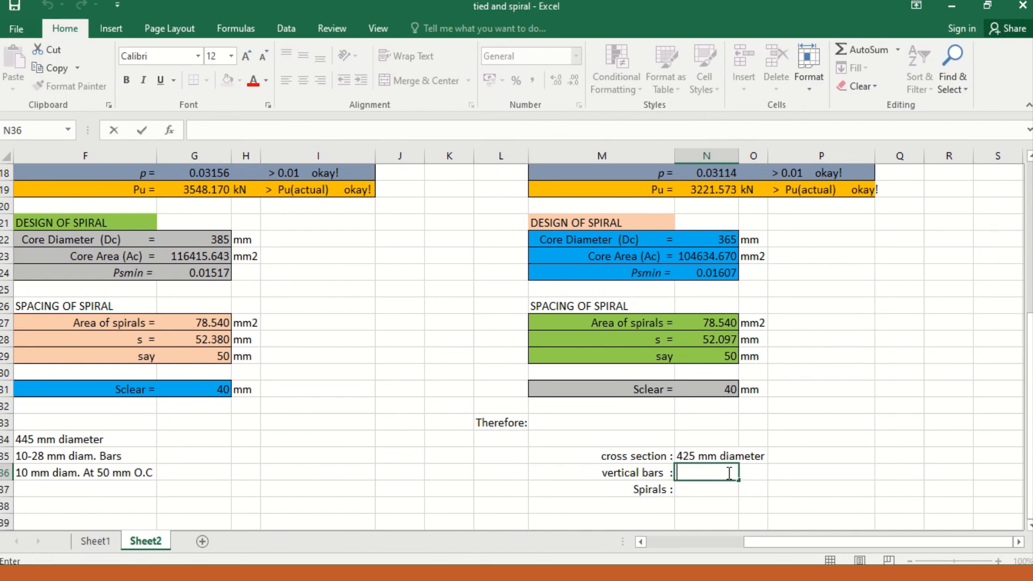
type("9-28 mm")
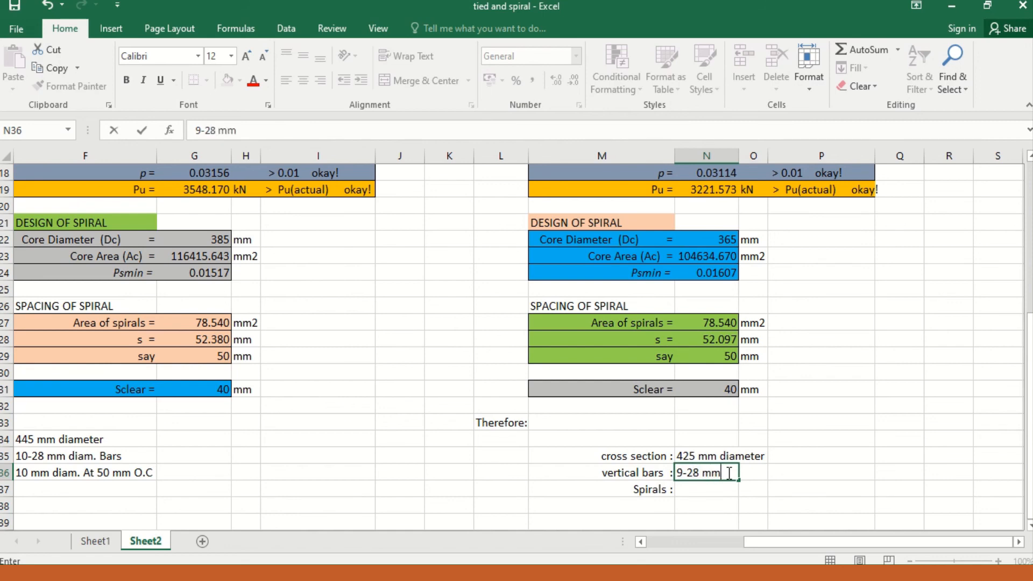
type(" diam bars")
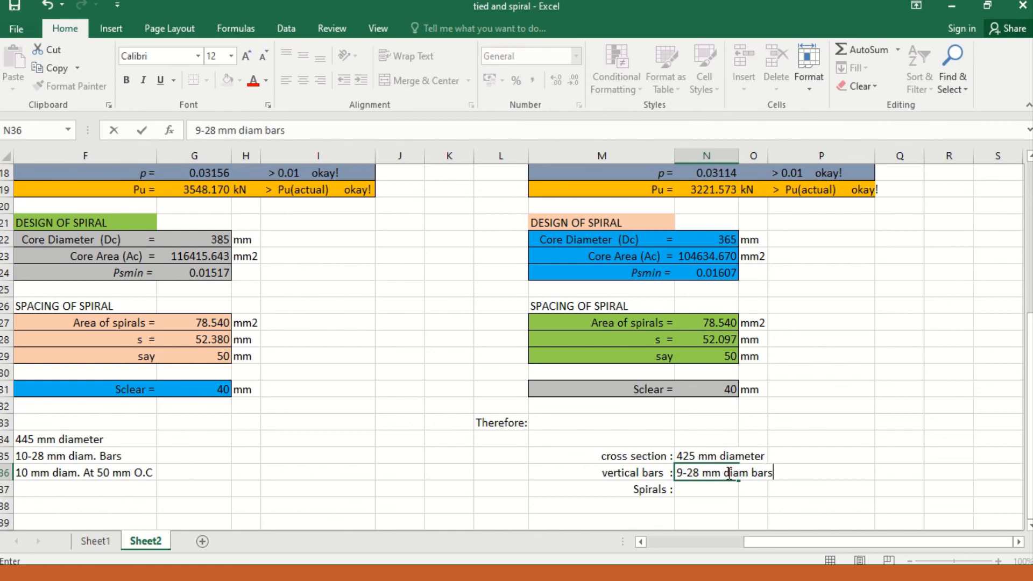
Step: Enter "10 mm diam. At 50 mm O.C" as the spirals in the 2010/2015 NSCP summary
left_click(698, 490)
type("10 mm")
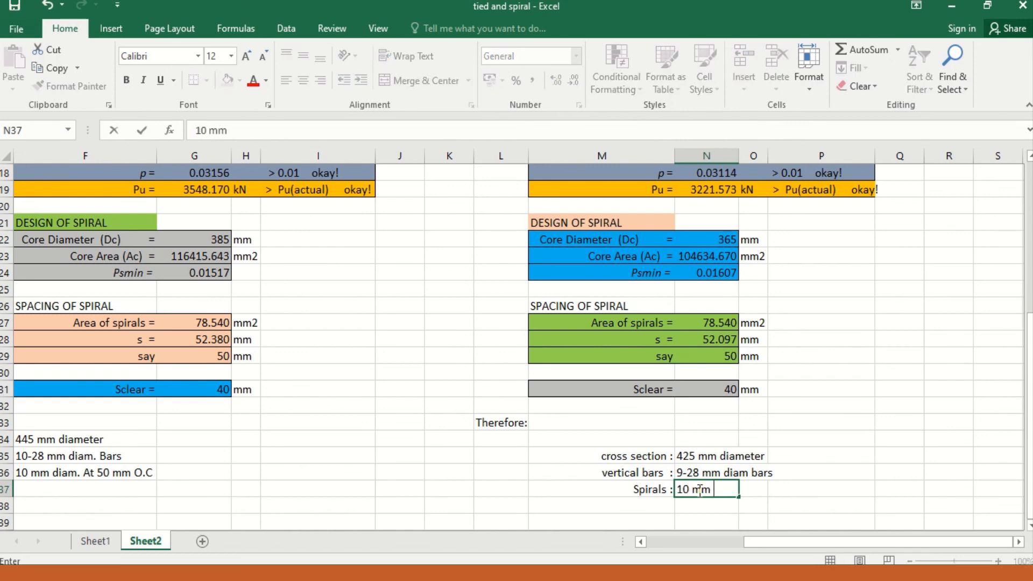
type(" diam. At 50 mm")
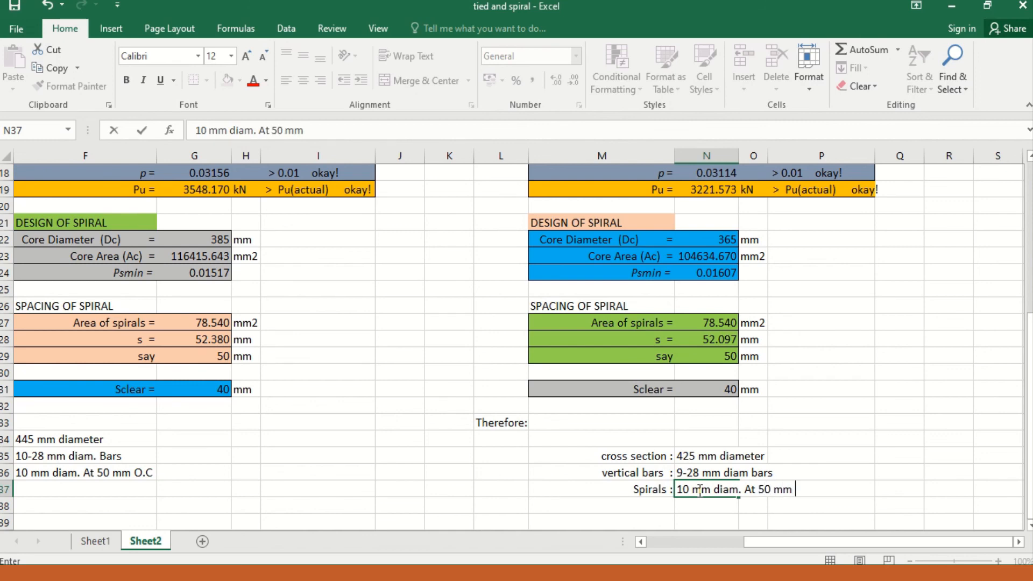
type(" O.C")
left_click(564, 436)
Step: Look back over the spiral column's given data and design results, and bring up the tied column sheet
scroll(564, 436, "up", 6)
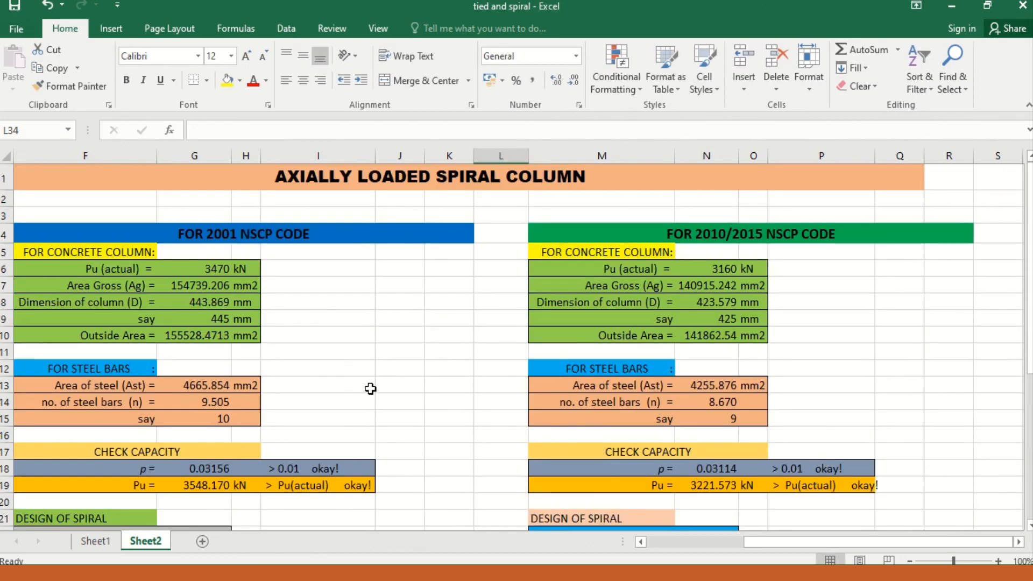
key("Left")
key("Left")
key("Left")
key("Left")
key("Left")
key("Left")
key("Left")
key("Left")
key("Left")
key("Left")
key("Left")
key("Up")
key("Up")
key("Up")
key("Up")
key("Up")
key("Up")
key("Up")
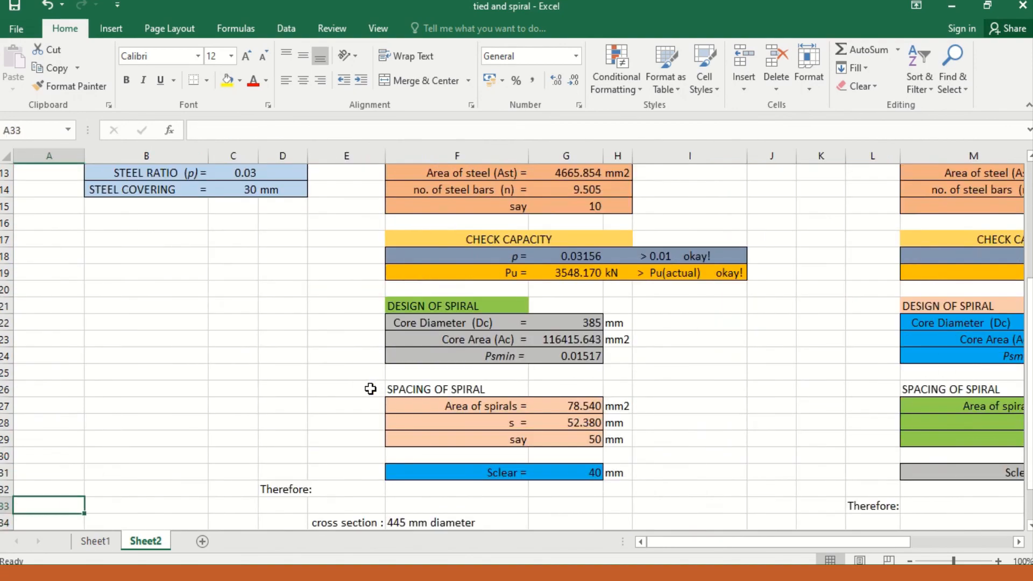
key("Up")
key("Up")
key("Up")
key("Up")
key("Up")
key("Up")
key("Up")
key("Up")
key("Up")
key("Up")
key("Up")
key("Up")
key("Up")
key("Up")
key("Up")
key("Up")
key("Up")
key("Up")
key("Up")
key("Up")
key("Right")
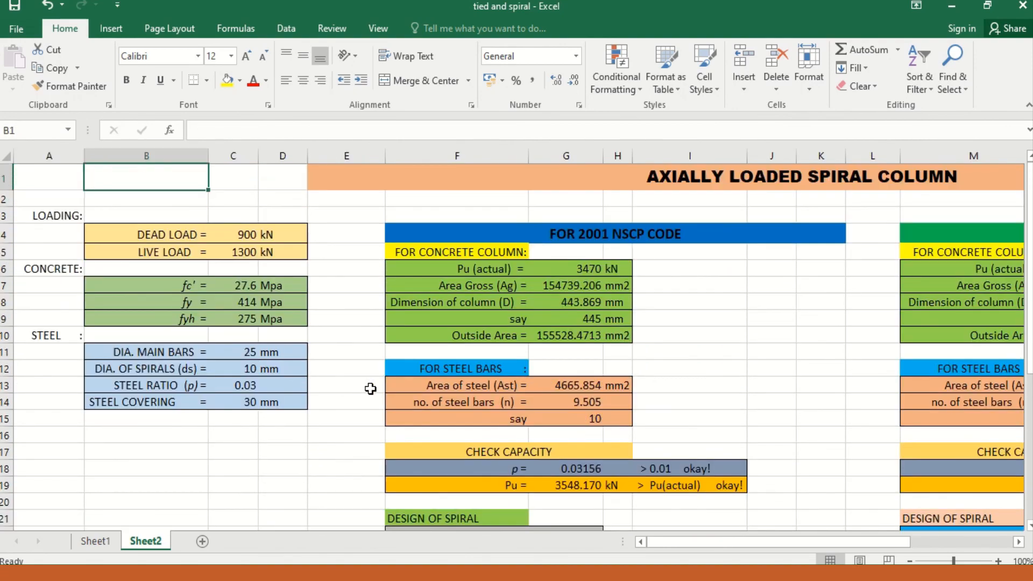
key("Right")
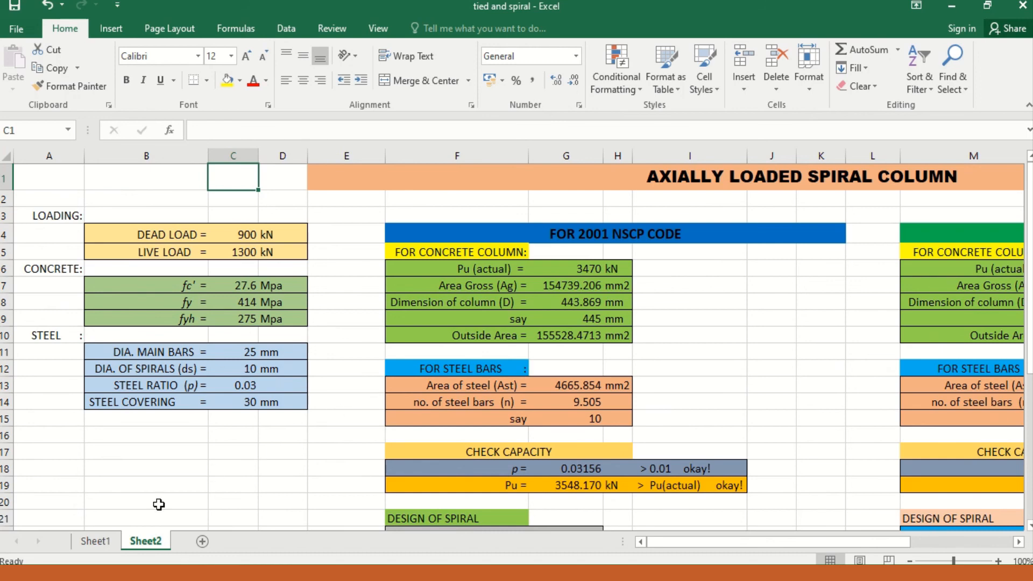
left_click(105, 542)
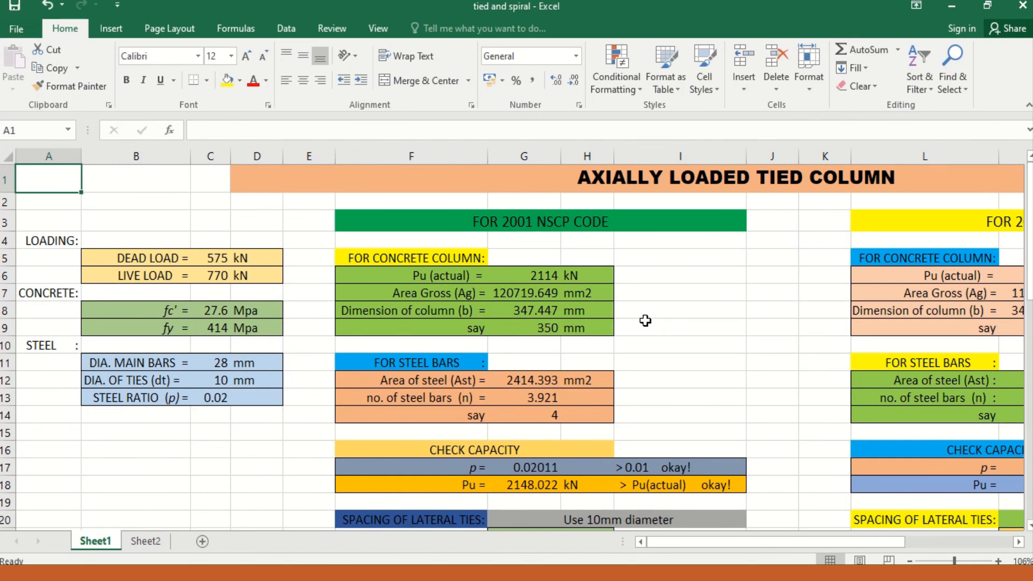
mouse_move(540, 13)
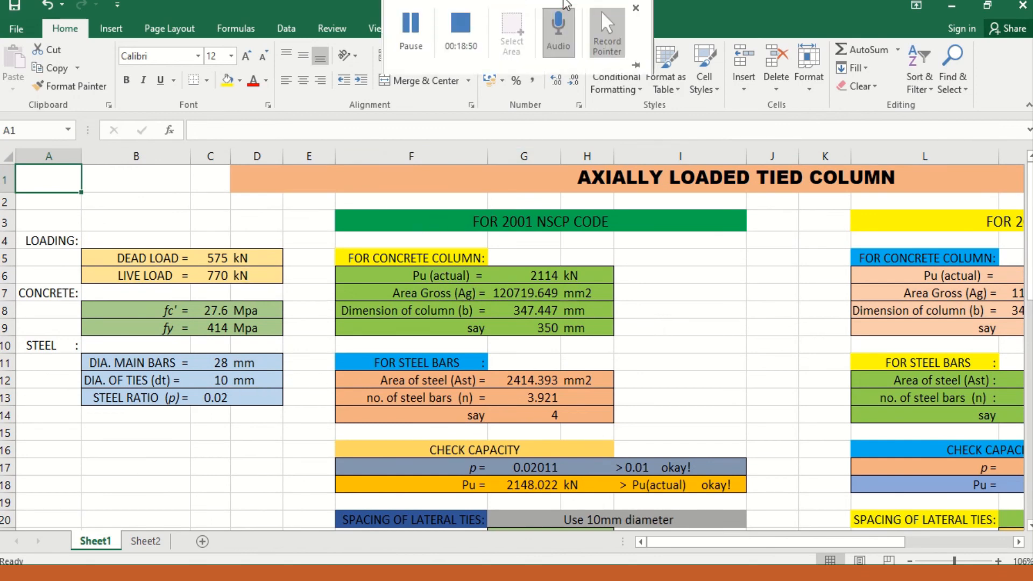